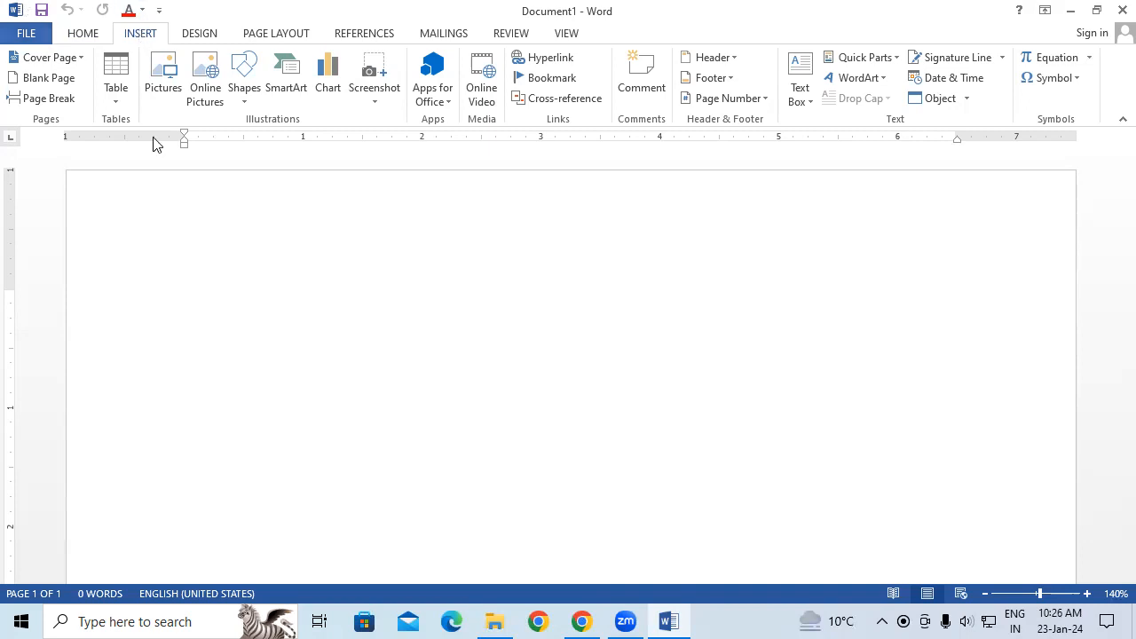
Step: Insert a Clustered Column chart into the blank document after browsing the Templates, Line, Pie and Bar chart types
{"action": "left_click", "coordinate": [333, 73]}
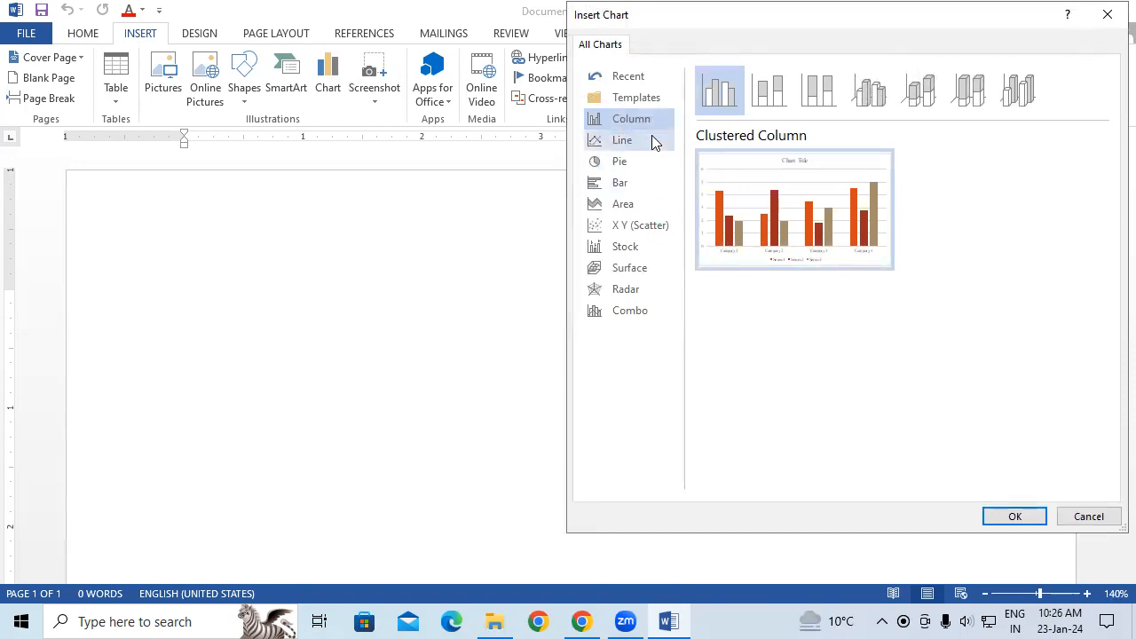
{"action": "left_click", "coordinate": [628, 98]}
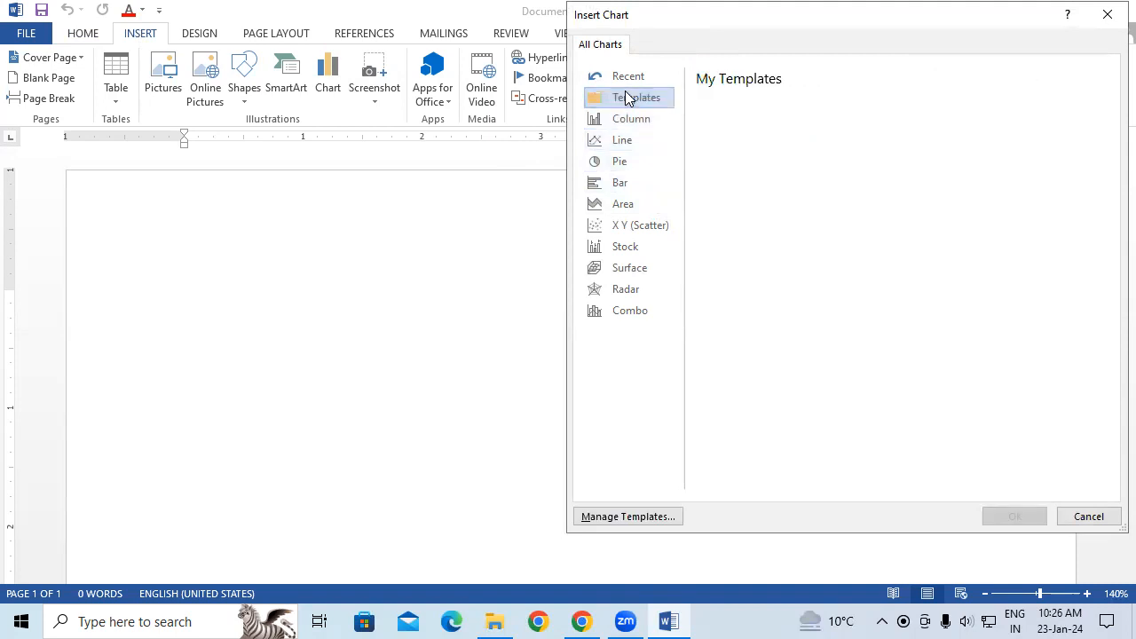
{"action": "left_click", "coordinate": [641, 126]}
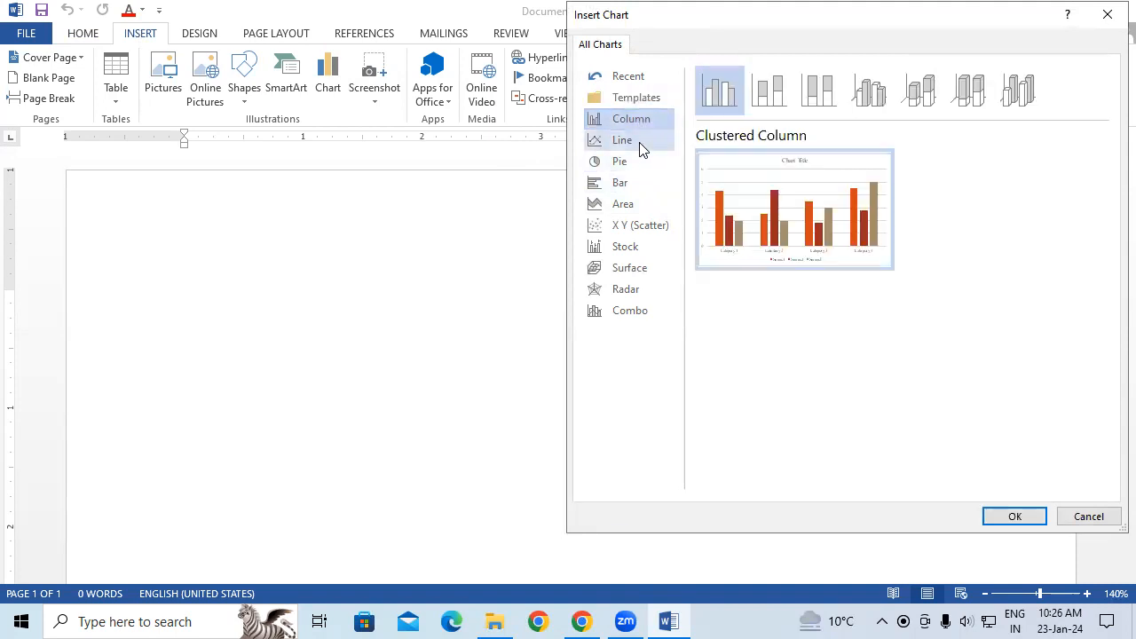
{"action": "left_click", "coordinate": [639, 142]}
{"action": "left_click", "coordinate": [634, 161]}
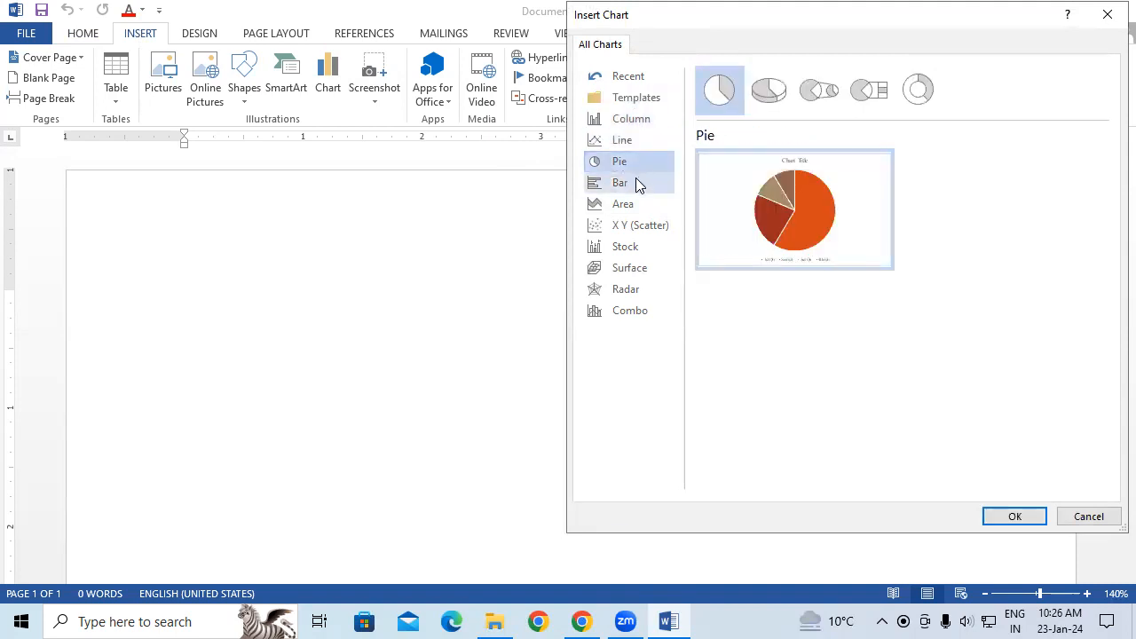
{"action": "left_click", "coordinate": [635, 179]}
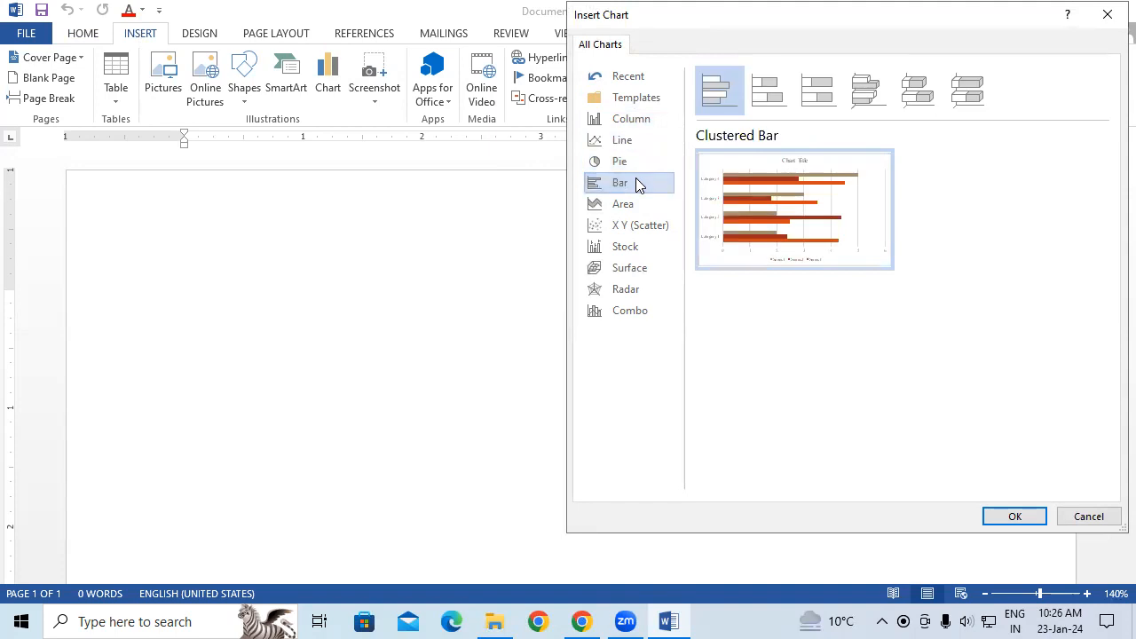
{"action": "left_click", "coordinate": [627, 120]}
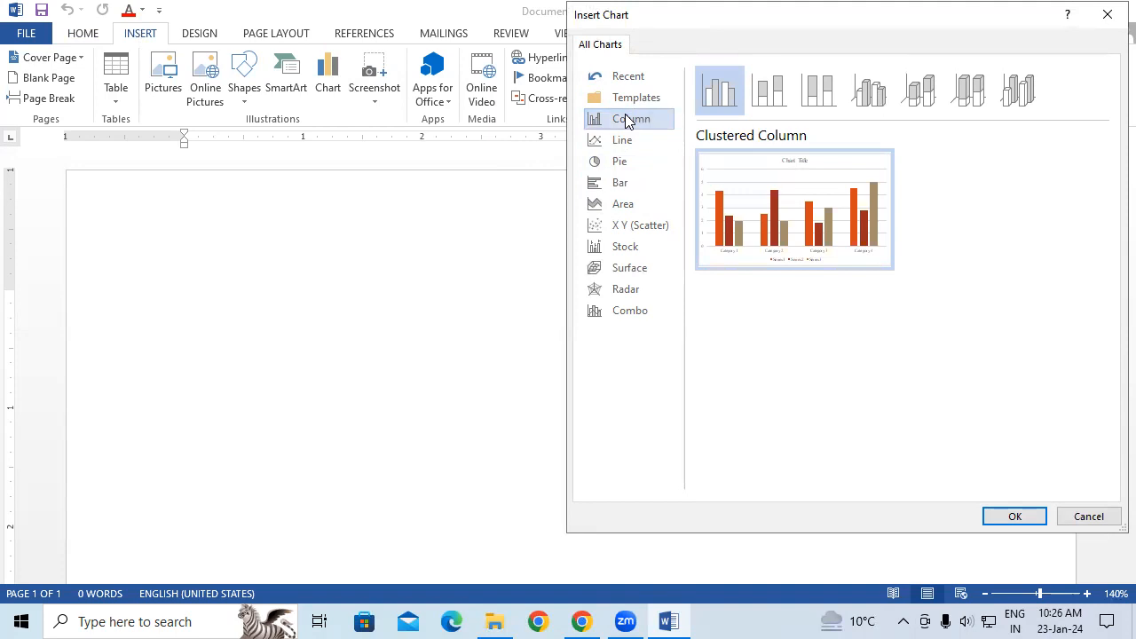
{"action": "left_click", "coordinate": [1014, 517]}
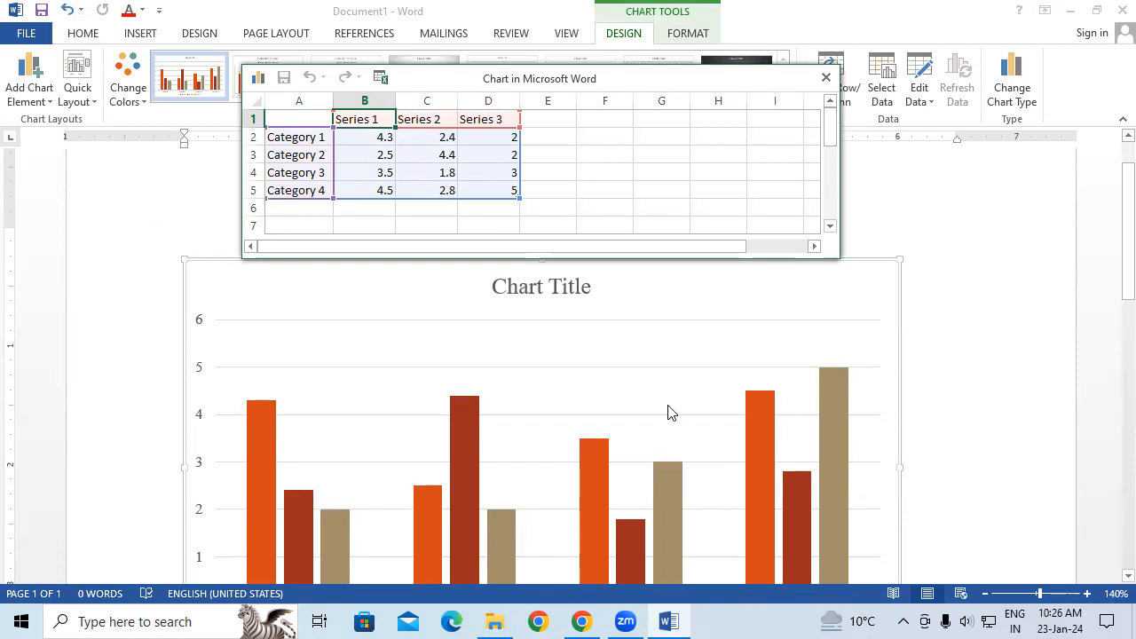
{"action": "left_click_drag", "start_coordinate": [314, 135], "coordinate": [326, 175]}
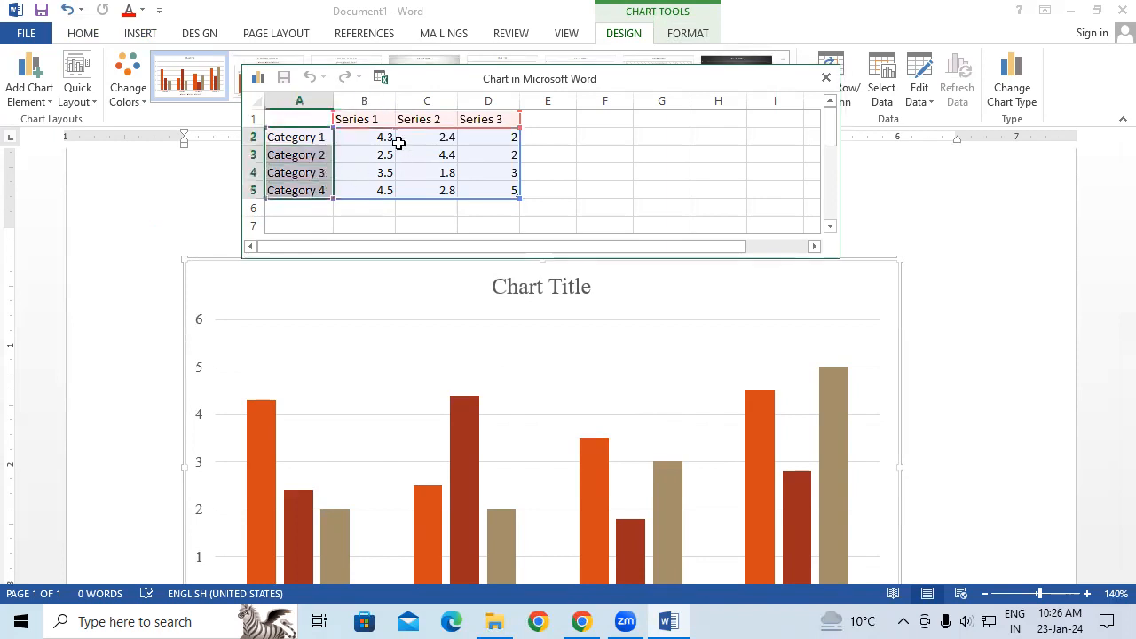
{"action": "left_click_drag", "start_coordinate": [381, 119], "coordinate": [468, 128]}
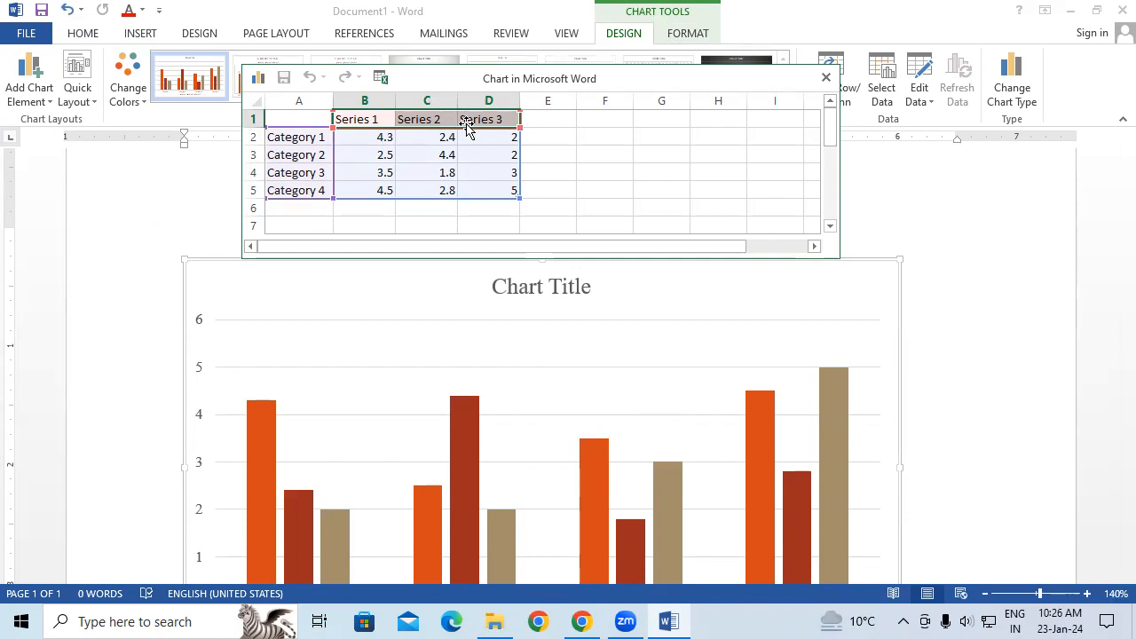
{"action": "left_click", "coordinate": [424, 172]}
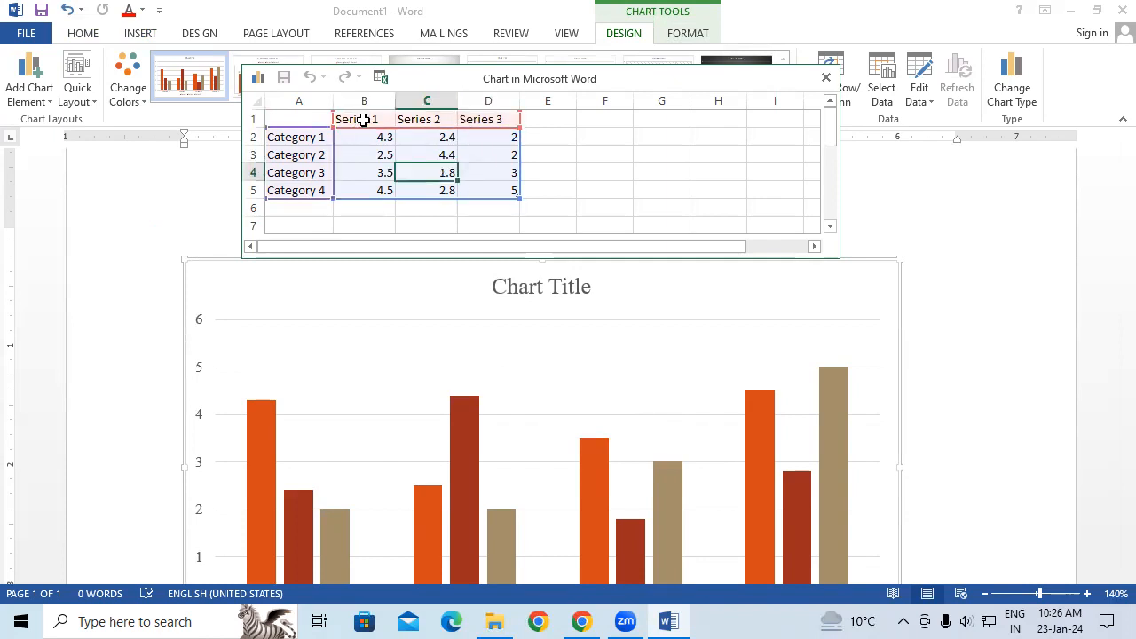
{"action": "left_click", "coordinate": [364, 119]}
{"action": "left_click_drag", "start_coordinate": [286, 133], "coordinate": [293, 188]}
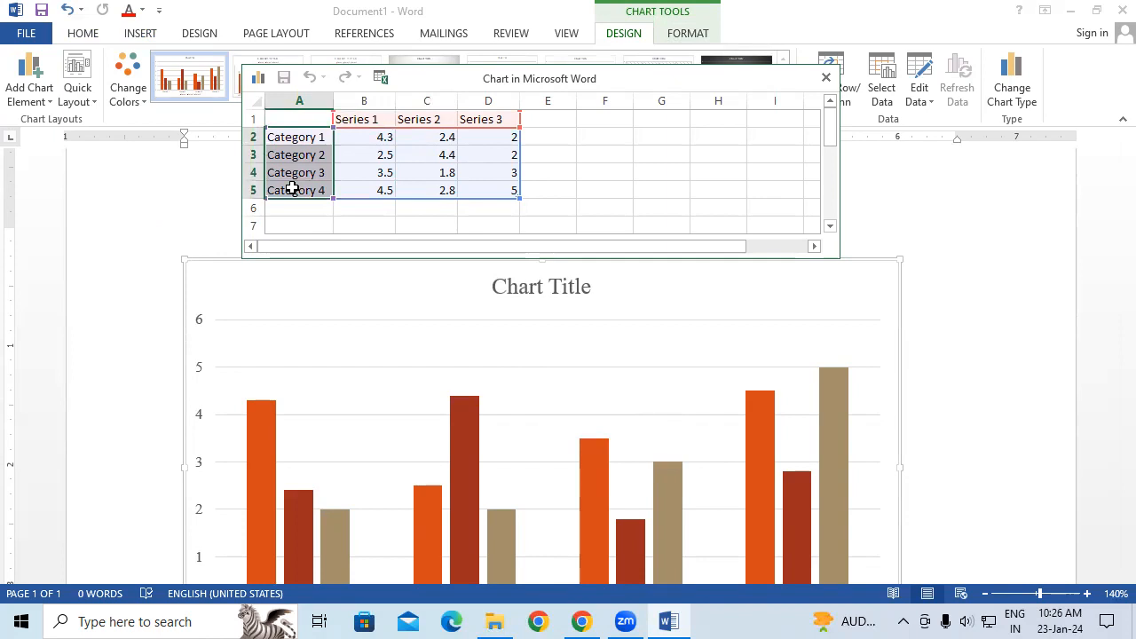
Step: Rename the three series headers in the chart's data sheet as KEYBOARD, MOUSE and MEMORY
{"action": "left_click", "coordinate": [370, 119]}
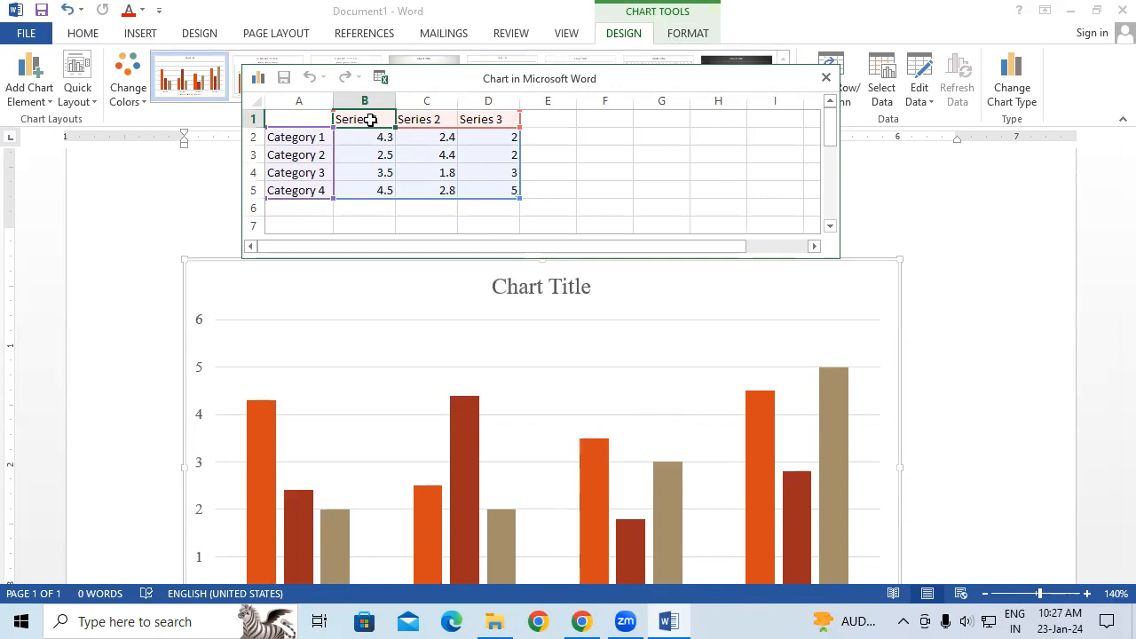
{"action": "type", "text": "ke"}
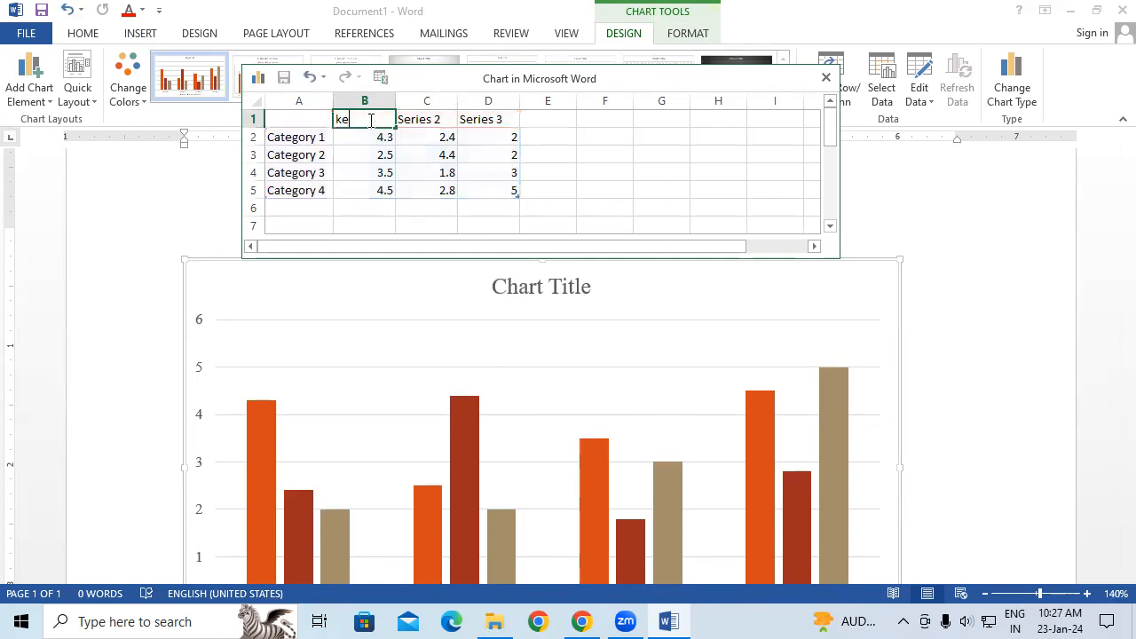
{"action": "key", "text": "BackSpace"}
{"action": "key", "text": "BackSpace"}
{"action": "type", "text": "KEYBOARD"}
{"action": "left_click", "coordinate": [451, 127]}
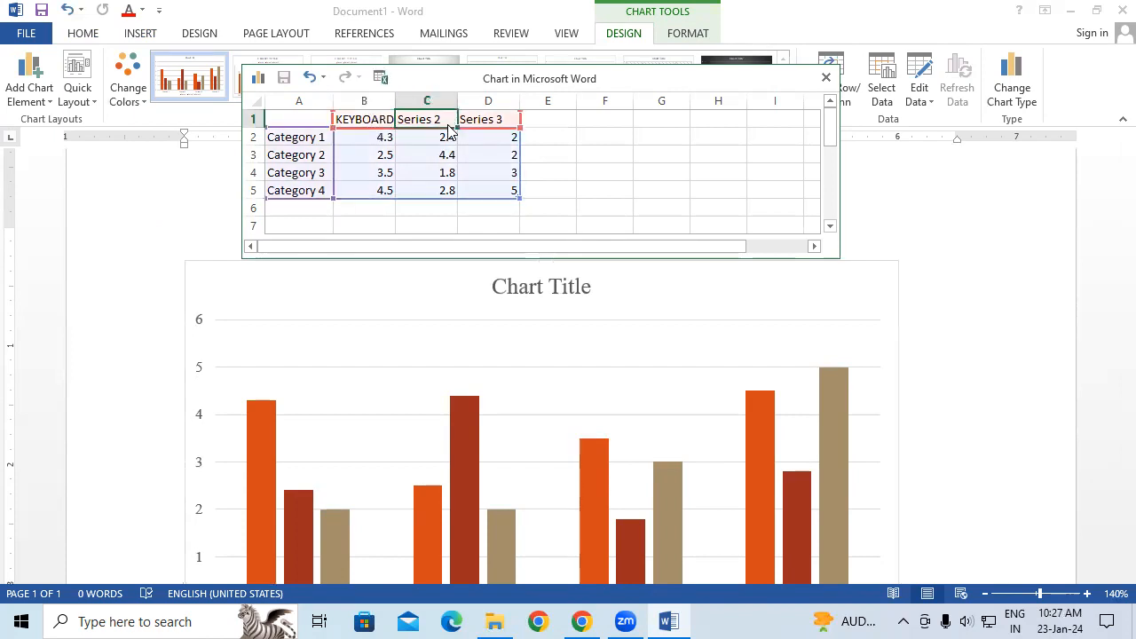
{"action": "type", "text": "MOUSE"}
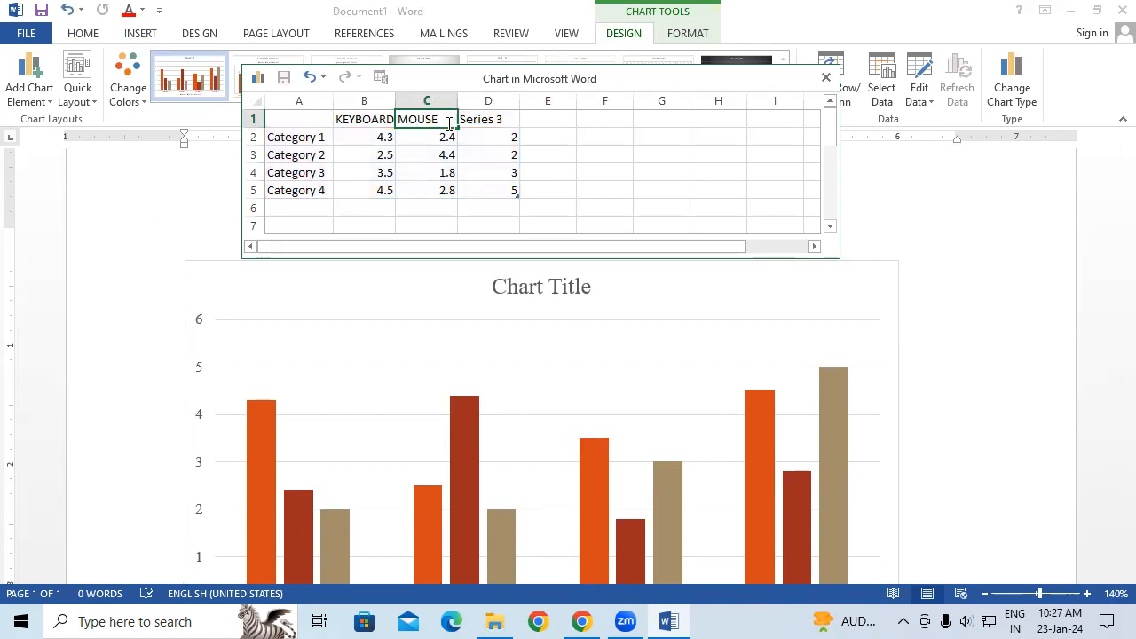
{"action": "left_click", "coordinate": [501, 119]}
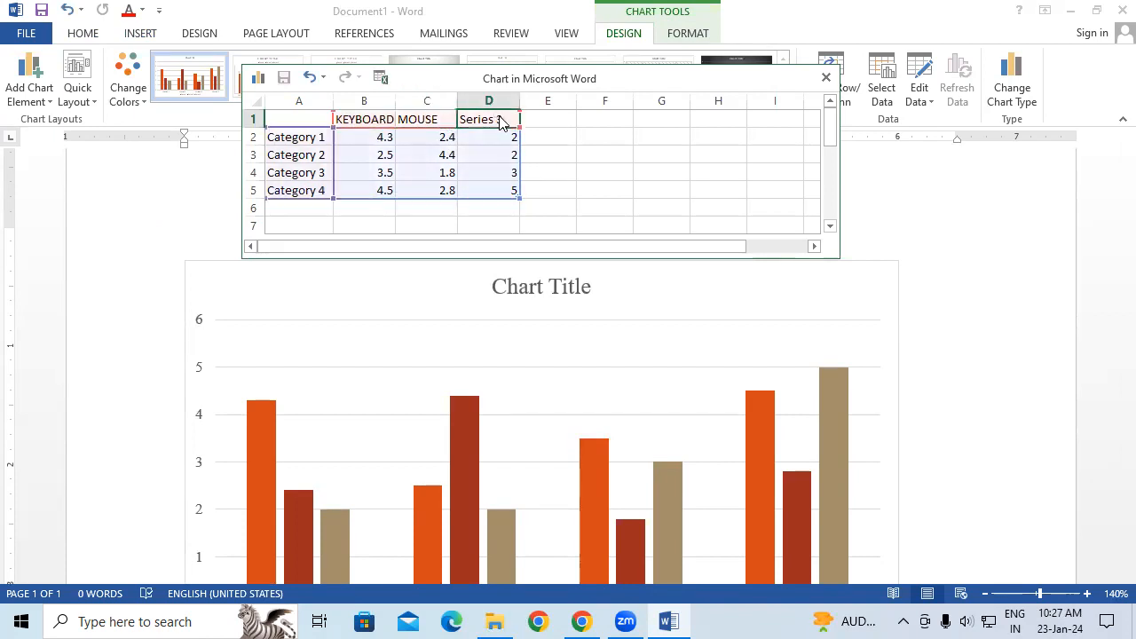
{"action": "type", "text": "MEMORY"}
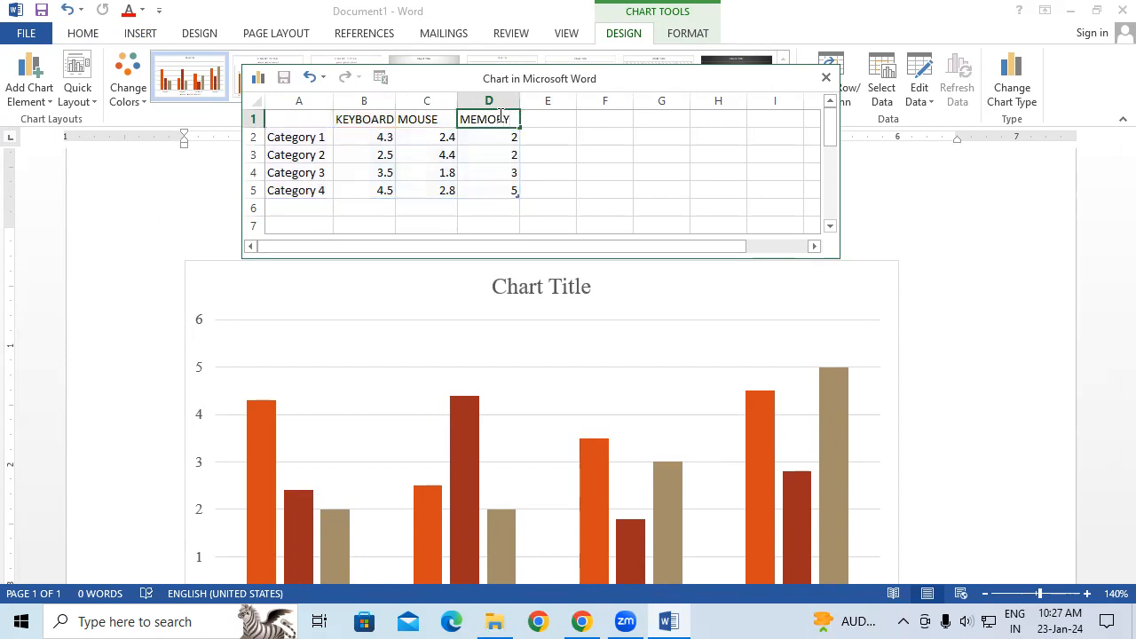
{"action": "left_click", "coordinate": [503, 174]}
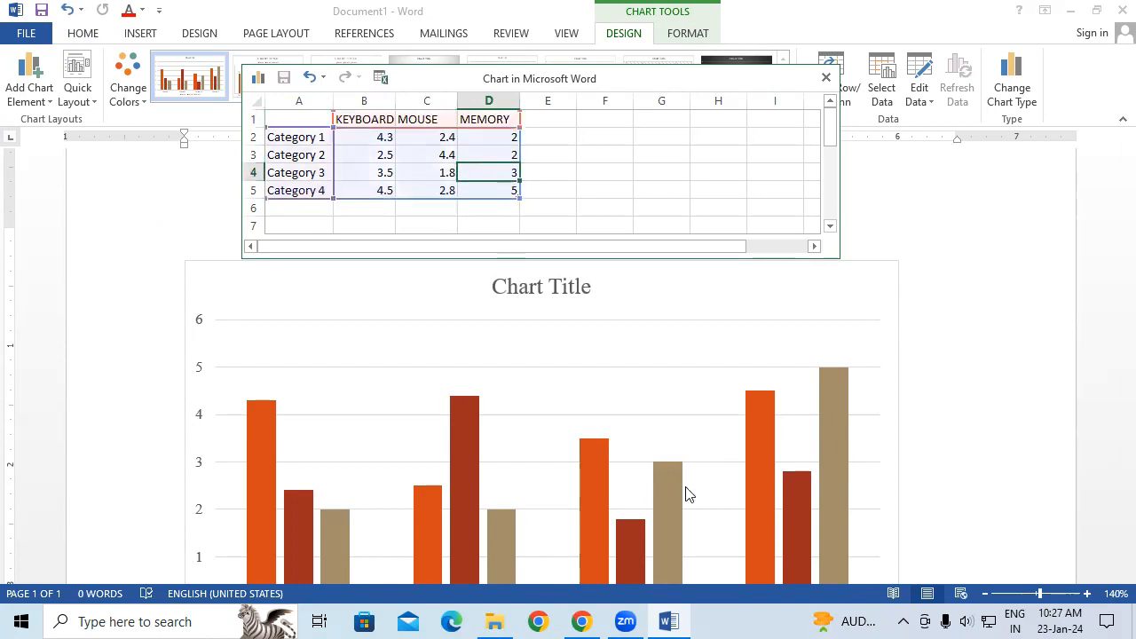
Step: Move the chart's data sheet window down so that it no longer covers the chart styles
{"action": "left_click", "coordinate": [575, 495]}
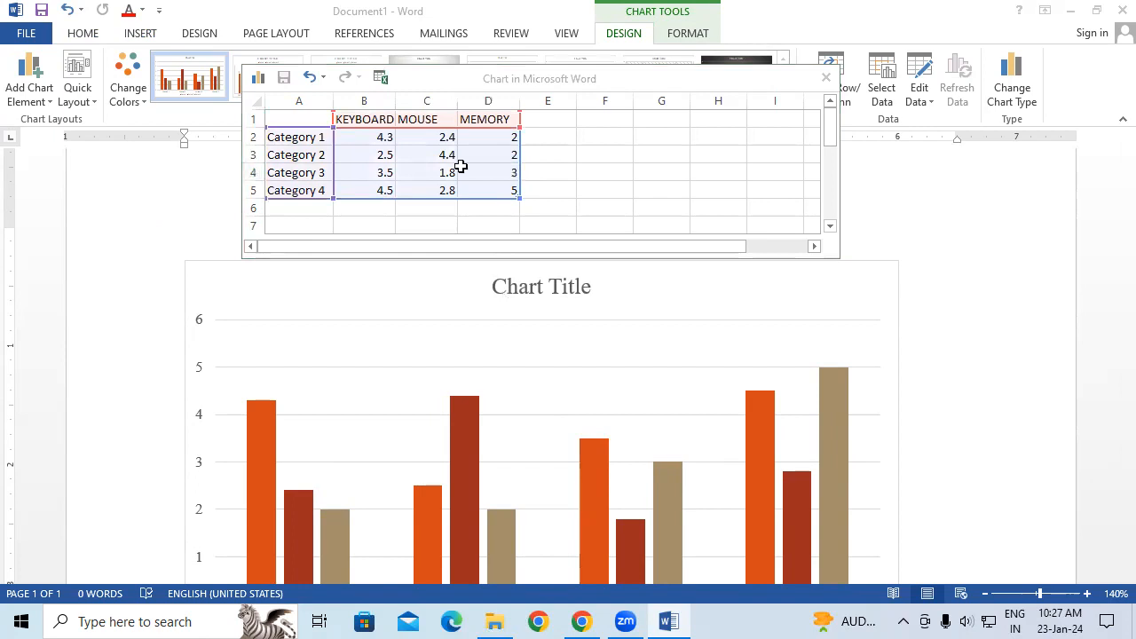
{"action": "left_click", "coordinate": [576, 479]}
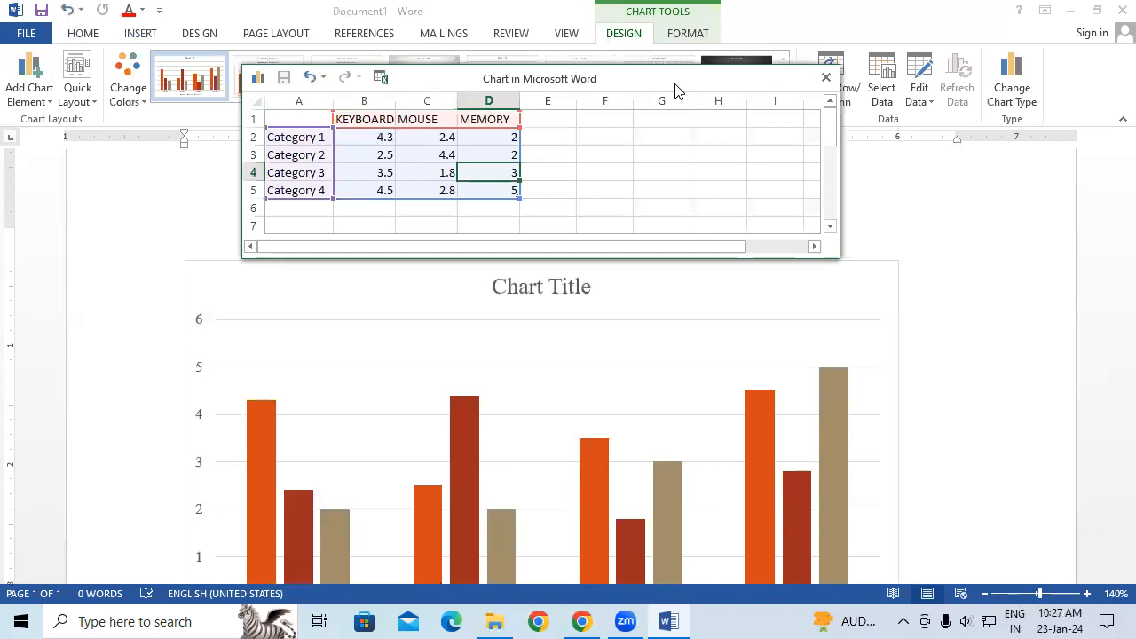
{"action": "left_click_drag", "start_coordinate": [675, 89], "coordinate": [671, 210]}
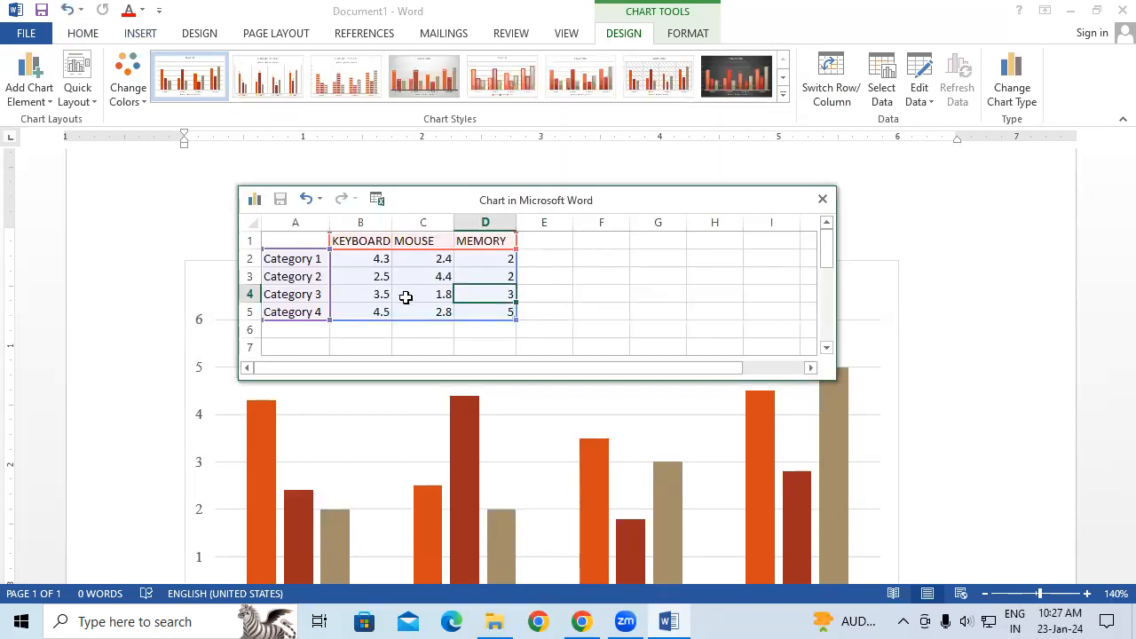
Step: Rename the four categories in the chart's data sheet as KASIA, HATA, DEORIA and PADRAUNA
{"action": "left_click", "coordinate": [313, 258]}
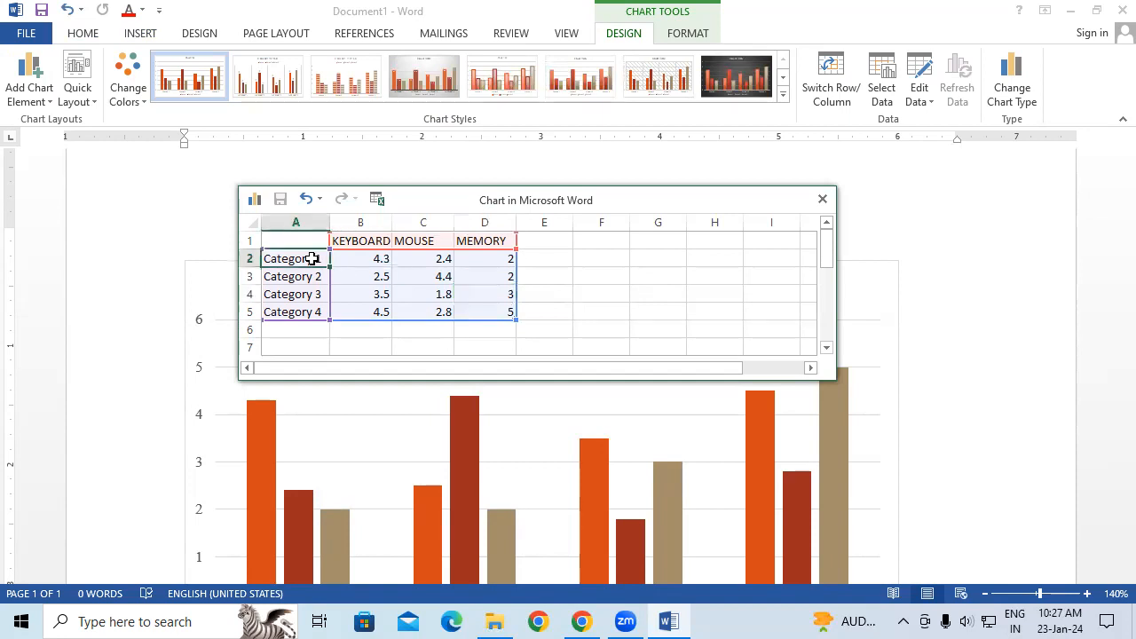
{"action": "type", "text": "KASIA"}
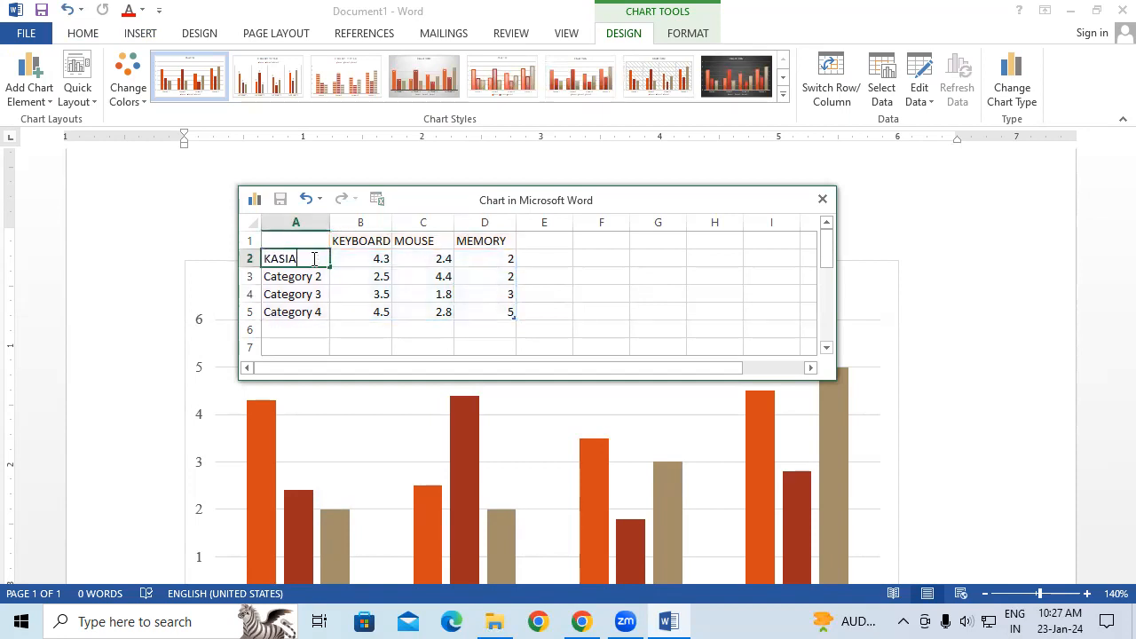
{"action": "left_click", "coordinate": [294, 294]}
{"action": "left_click", "coordinate": [304, 274]}
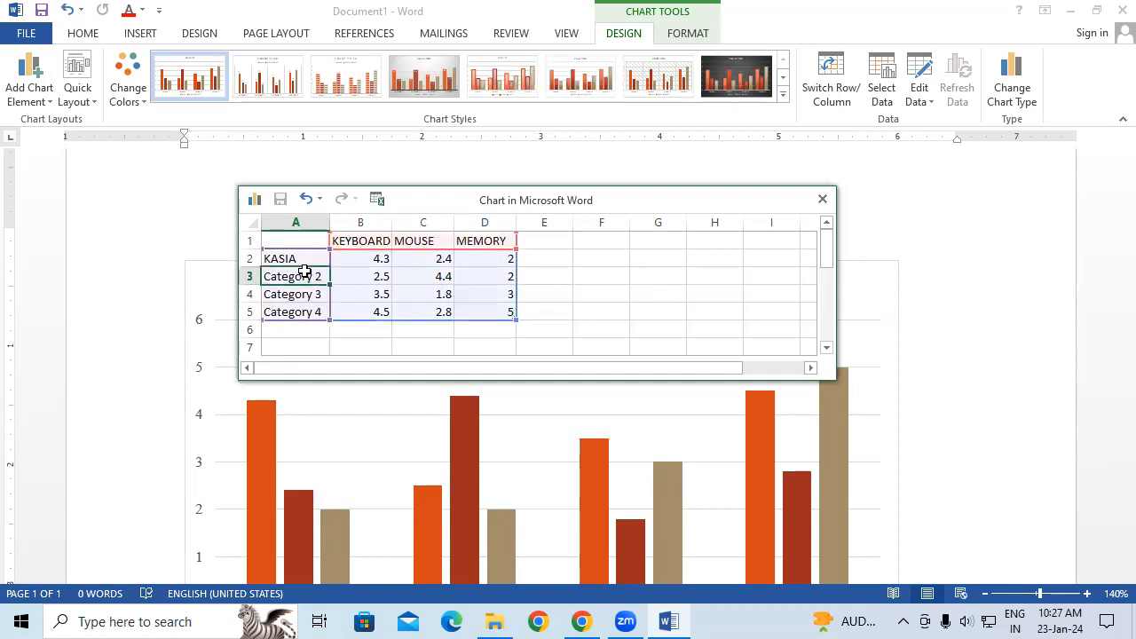
{"action": "type", "text": "HATA"}
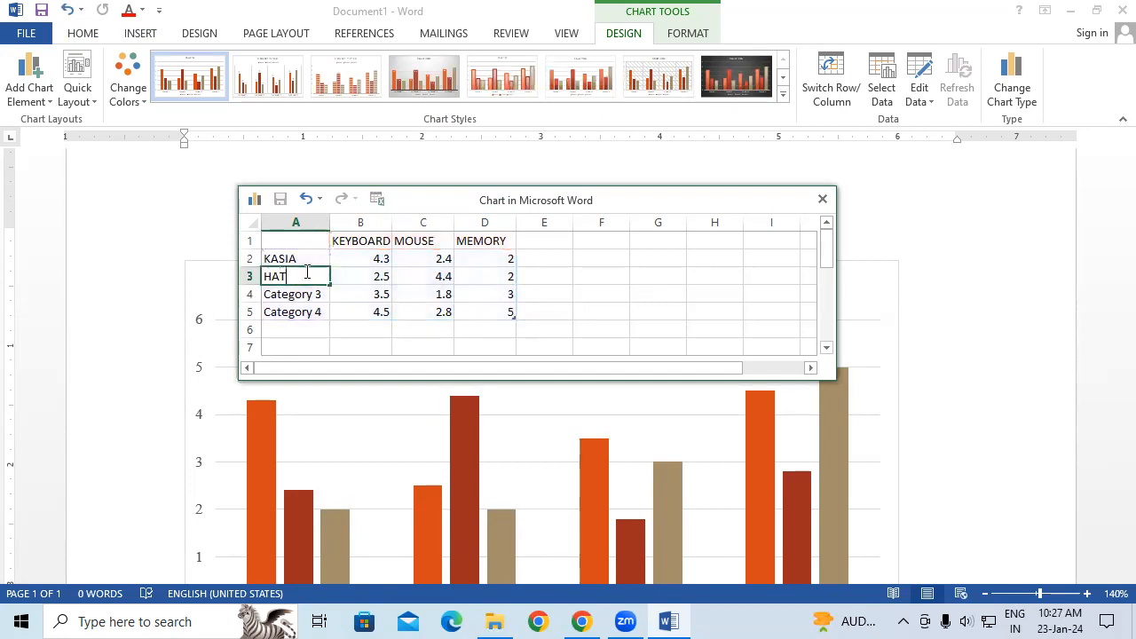
{"action": "left_click", "coordinate": [296, 295]}
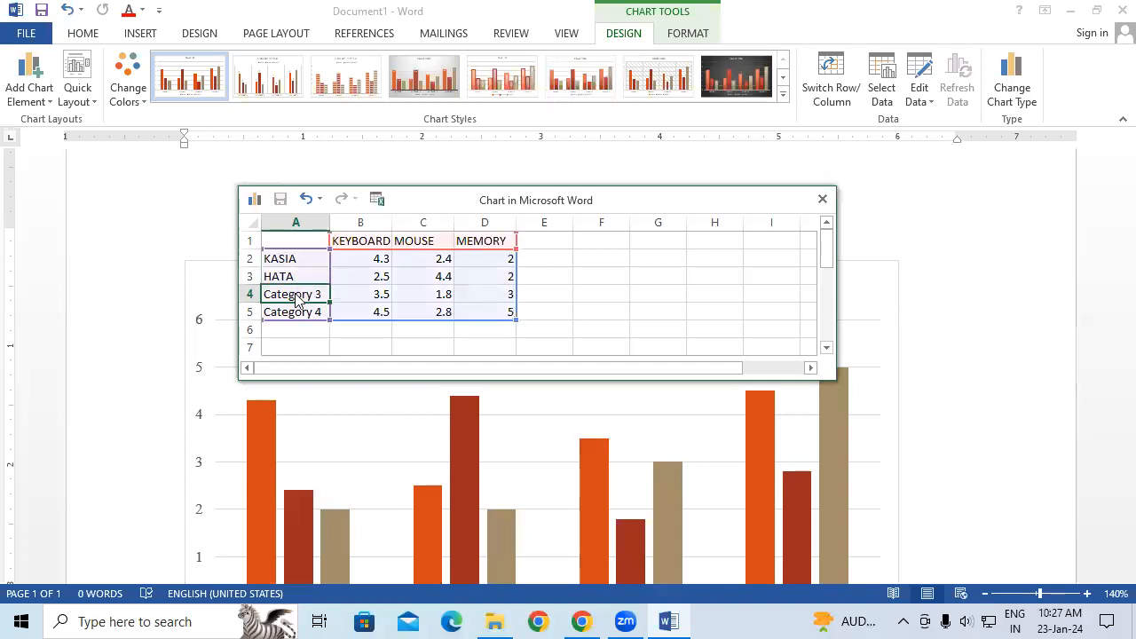
{"action": "type", "text": "DEORIA"}
{"action": "left_click", "coordinate": [293, 314]}
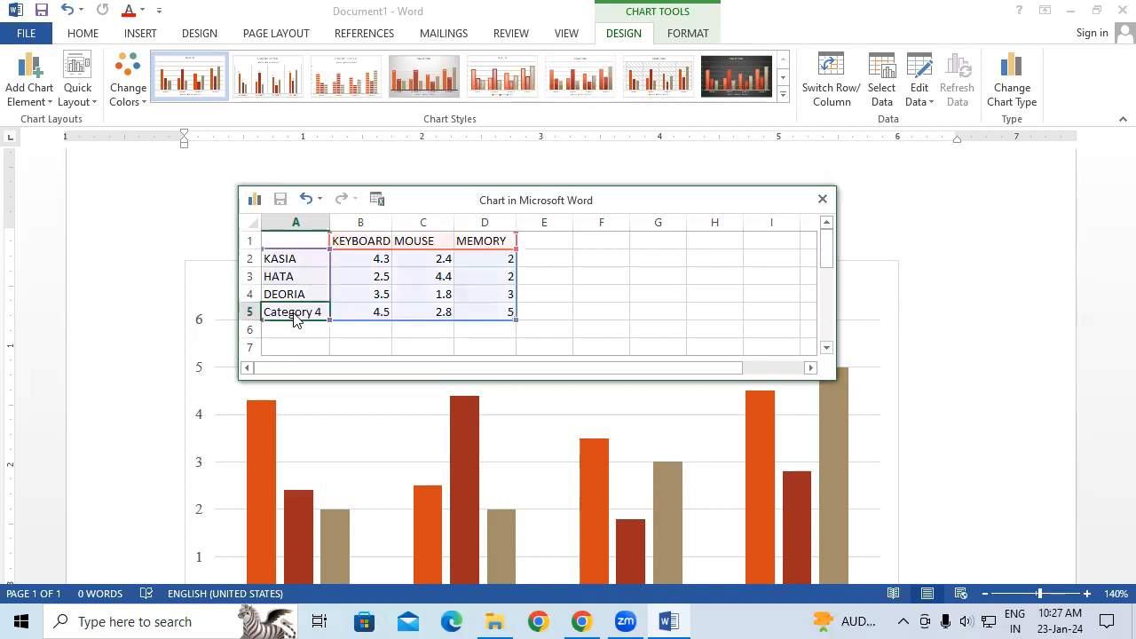
{"action": "type", "text": "PADRA"}
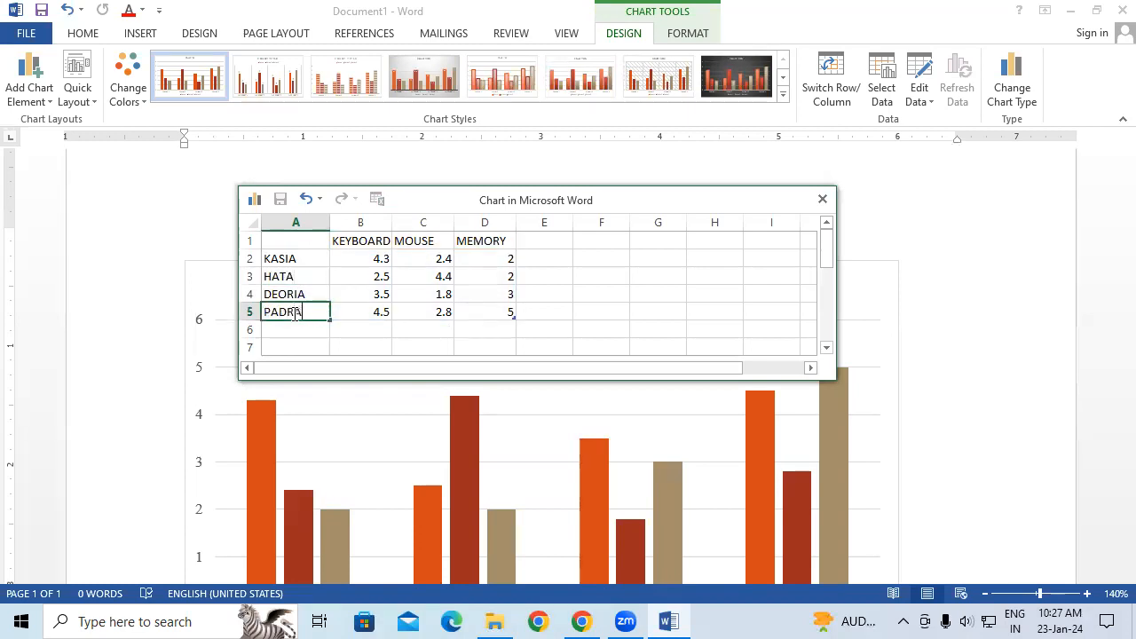
{"action": "type", "text": "UNA"}
{"action": "left_click", "coordinate": [410, 329]}
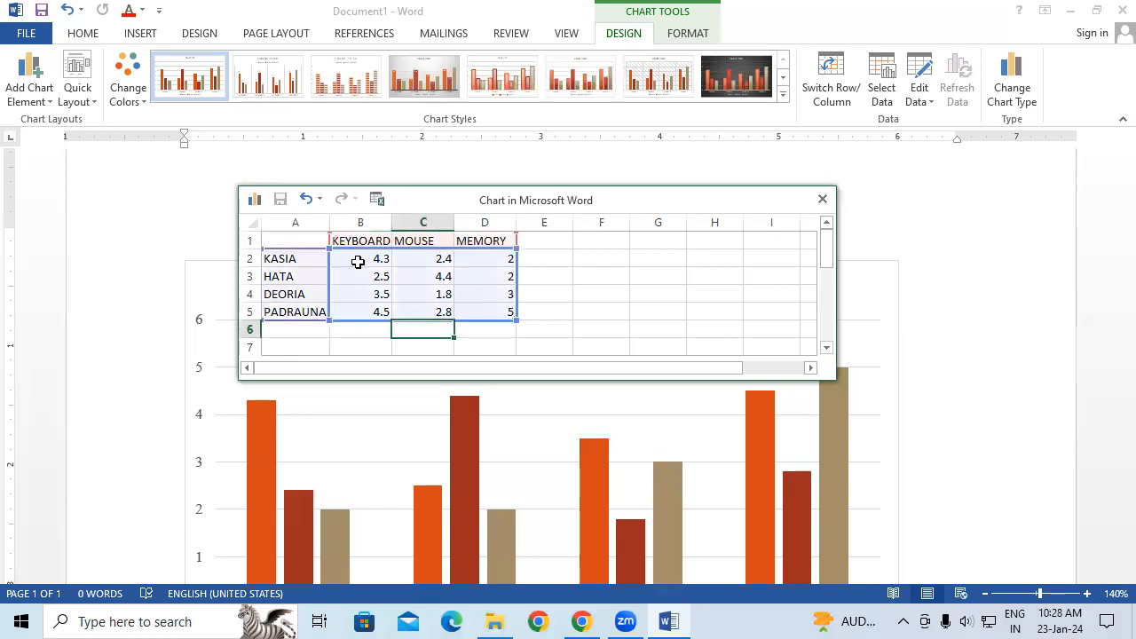
Step: Clear all the sample values in cells B2 to D5 of the chart's data sheet
{"action": "left_click", "coordinate": [434, 291]}
{"action": "left_click_drag", "start_coordinate": [370, 259], "coordinate": [507, 309]}
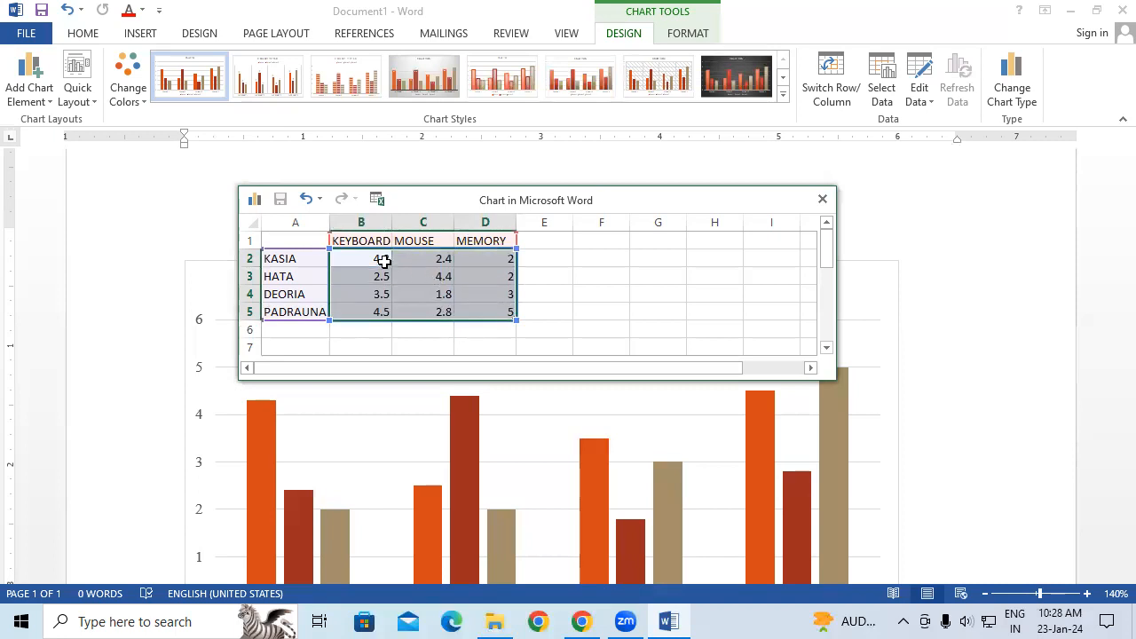
{"action": "key", "text": "Delete"}
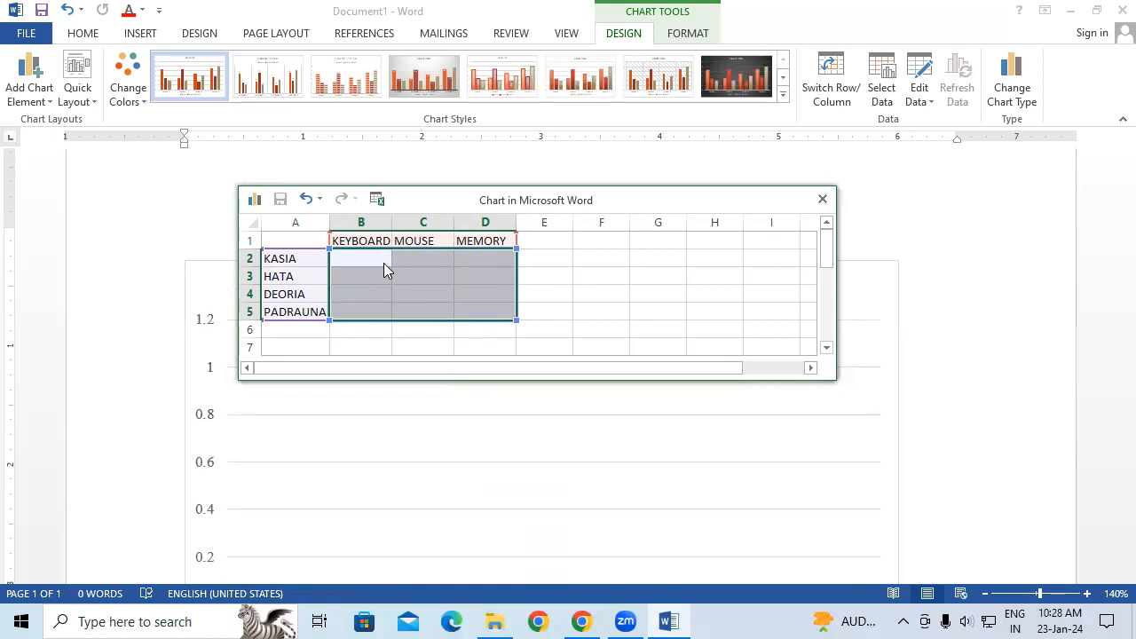
Step: Enter 4500 as the KEYBOARD value for KASIA and move the data sheet aside to uncover the chart's first column
{"action": "left_click", "coordinate": [370, 262]}
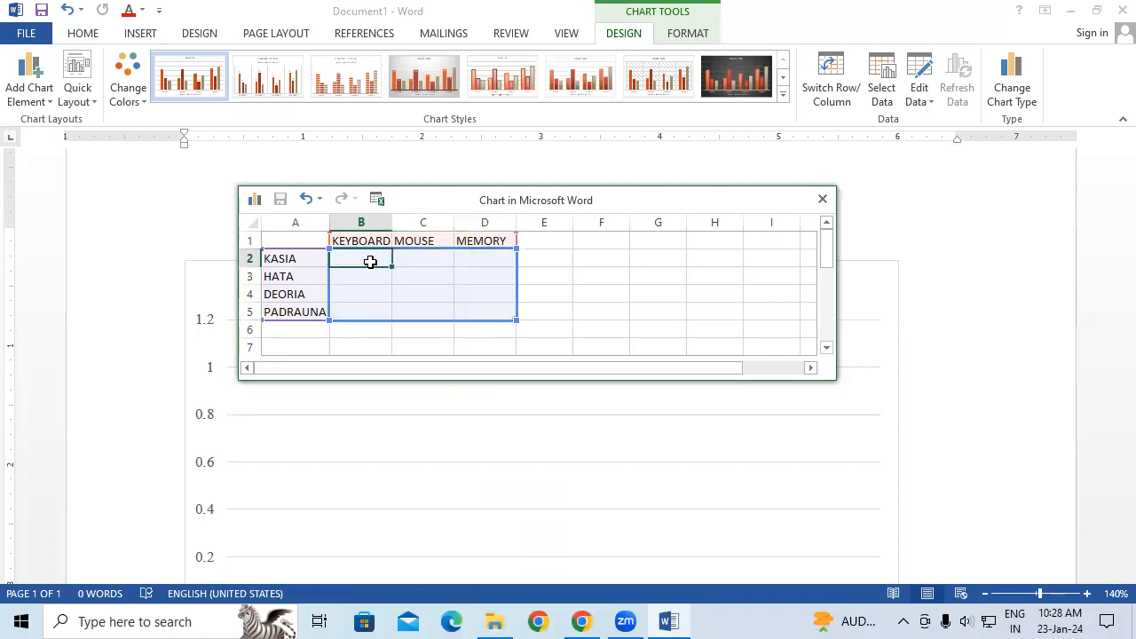
{"action": "type", "text": "4500"}
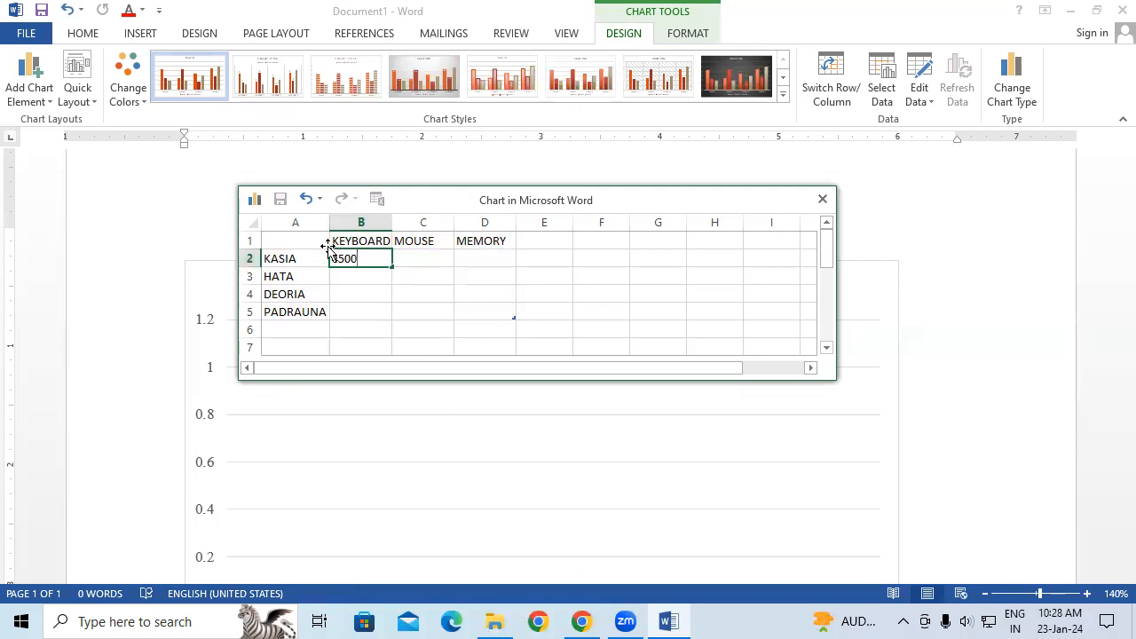
{"action": "left_click", "coordinate": [452, 298]}
{"action": "left_click_drag", "start_coordinate": [650, 204], "coordinate": [759, 188]}
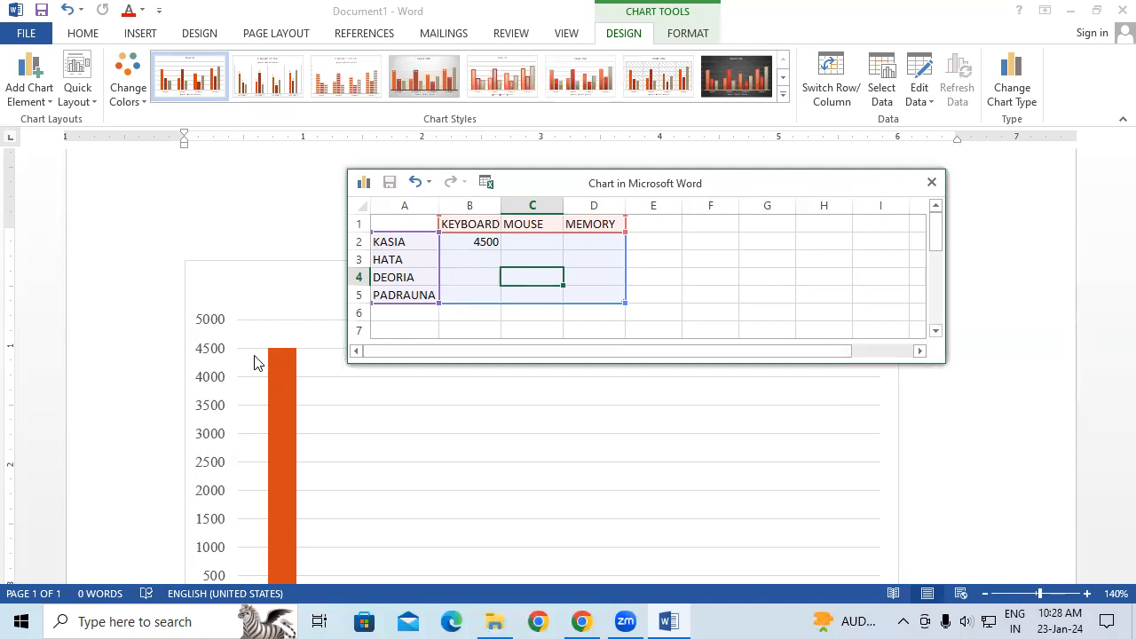
Step: Enter 6500 as the KEYBOARD value for HATA and move the data sheet up to uncover the chart's title and columns
{"action": "left_click", "coordinate": [525, 239]}
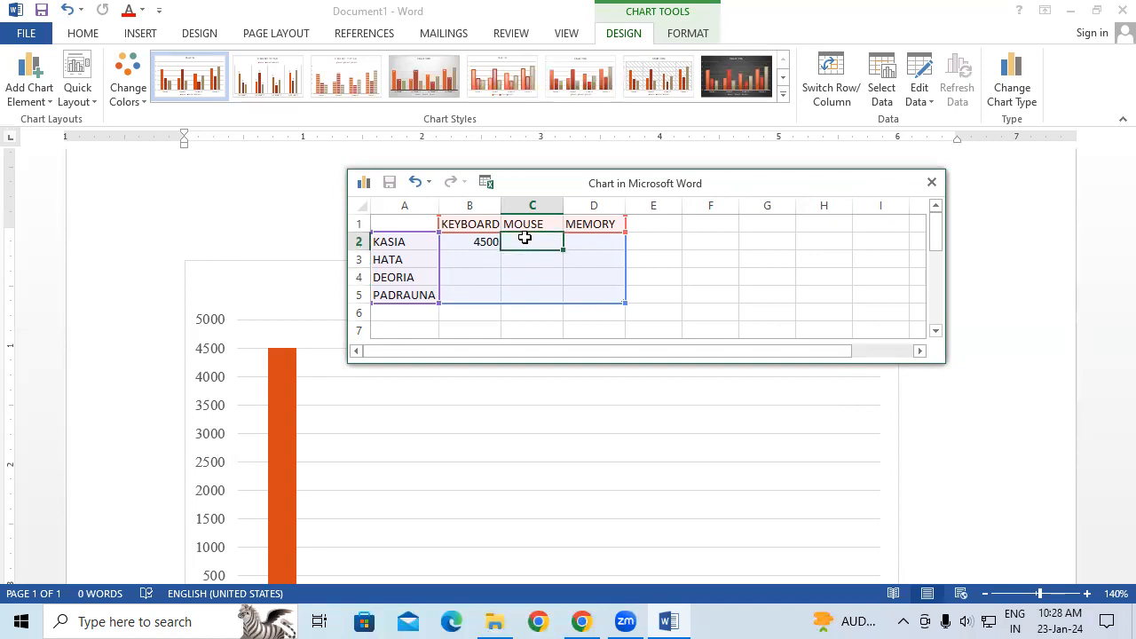
{"action": "left_click", "coordinate": [465, 254]}
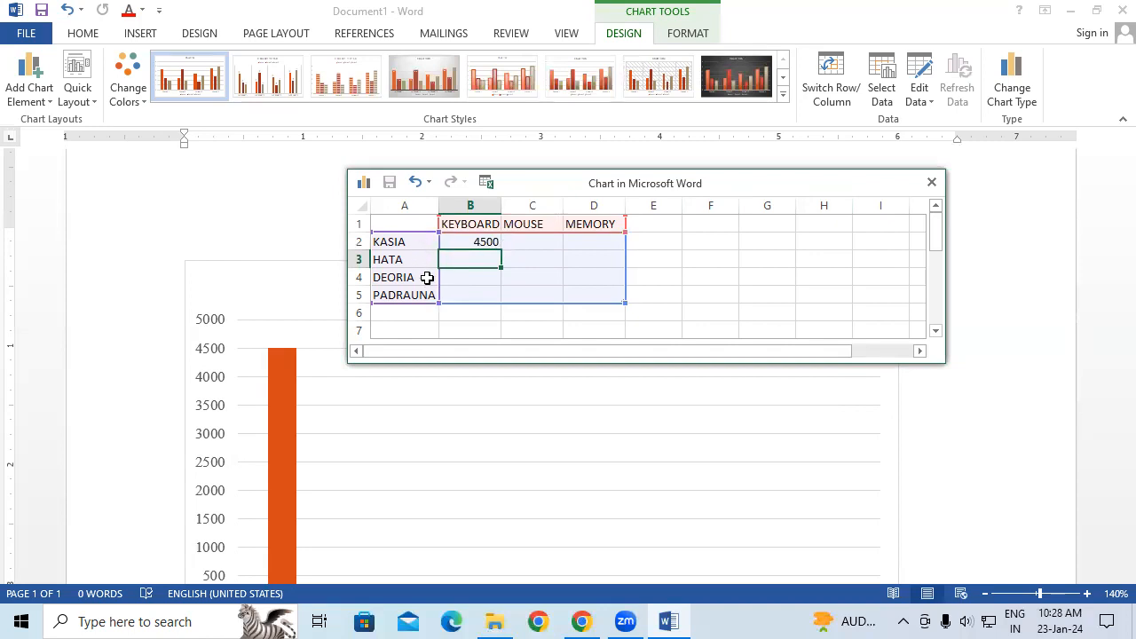
{"action": "type", "text": "6500"}
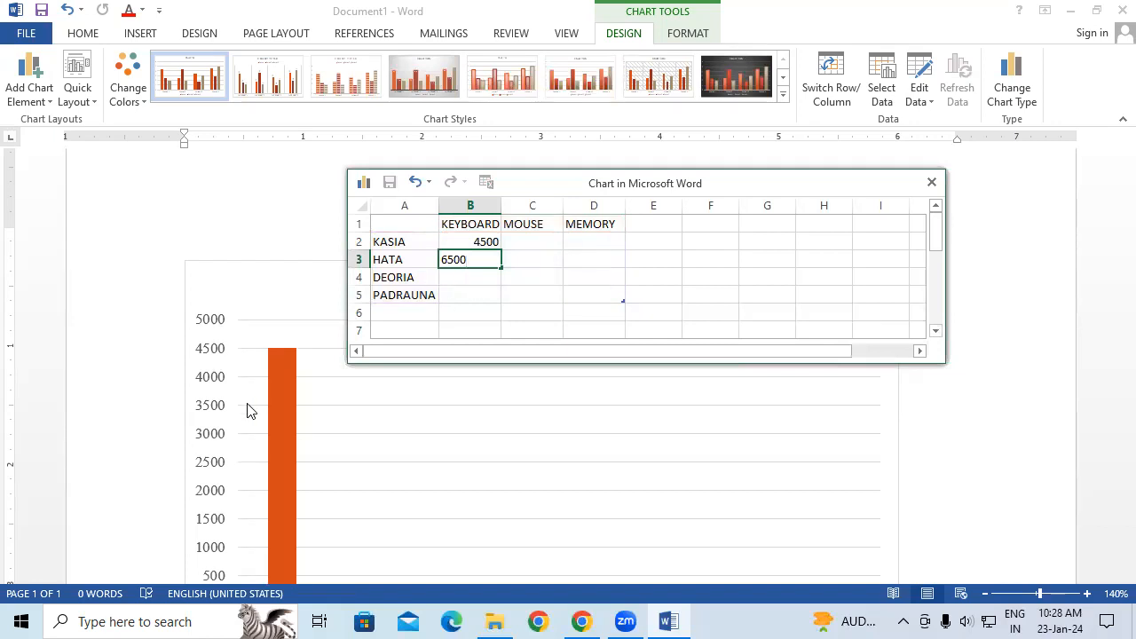
{"action": "left_click", "coordinate": [722, 290]}
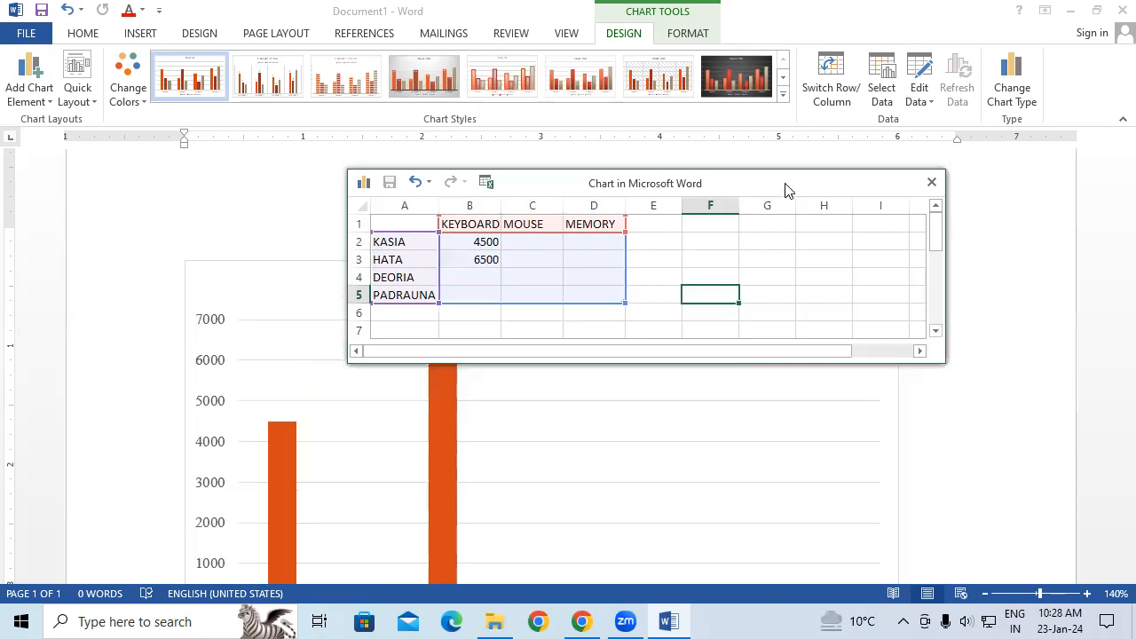
{"action": "left_click_drag", "start_coordinate": [785, 192], "coordinate": [778, 78]}
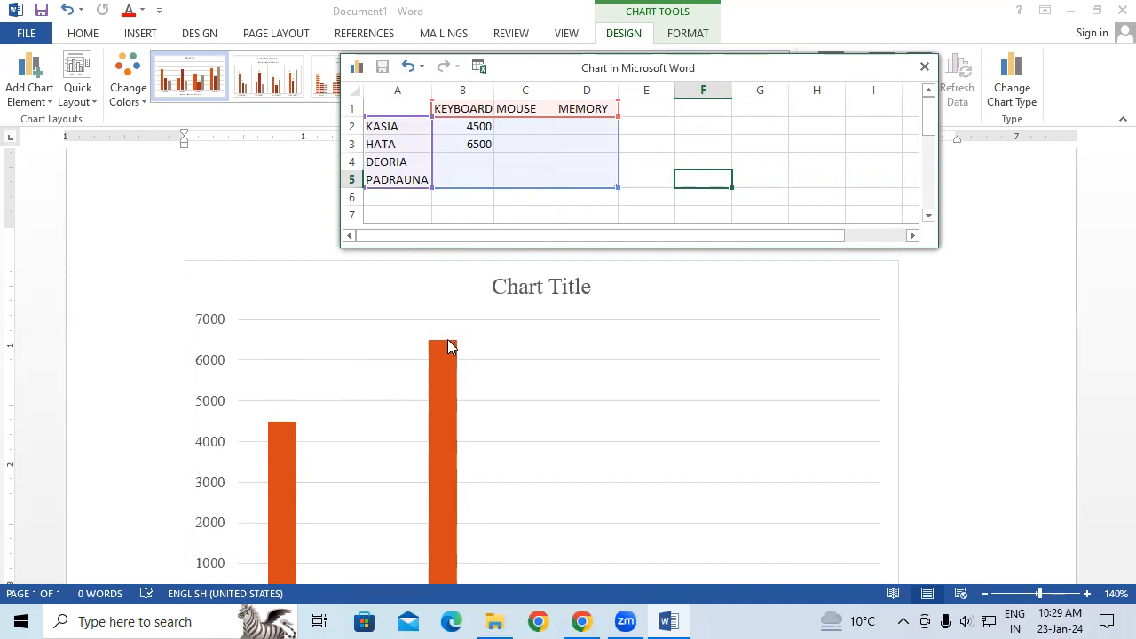
Step: Enter the remaining KEYBOARD values in the data sheet: 10000 for DEORIA and 3900 for PADRAUNA
{"action": "left_click", "coordinate": [457, 159]}
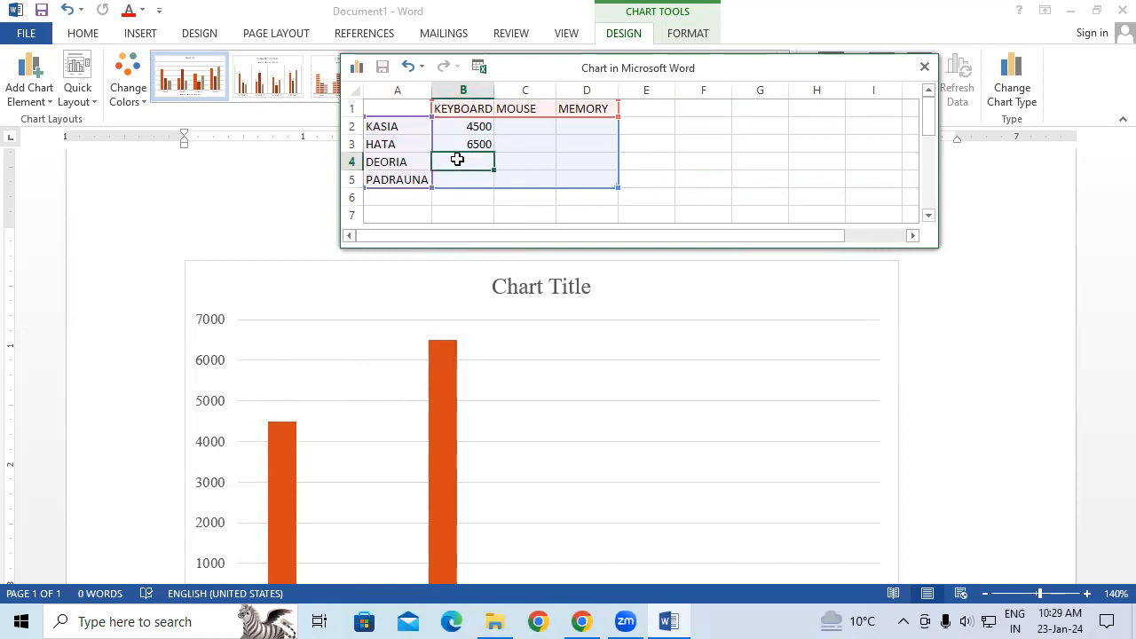
{"action": "type", "text": "10000"}
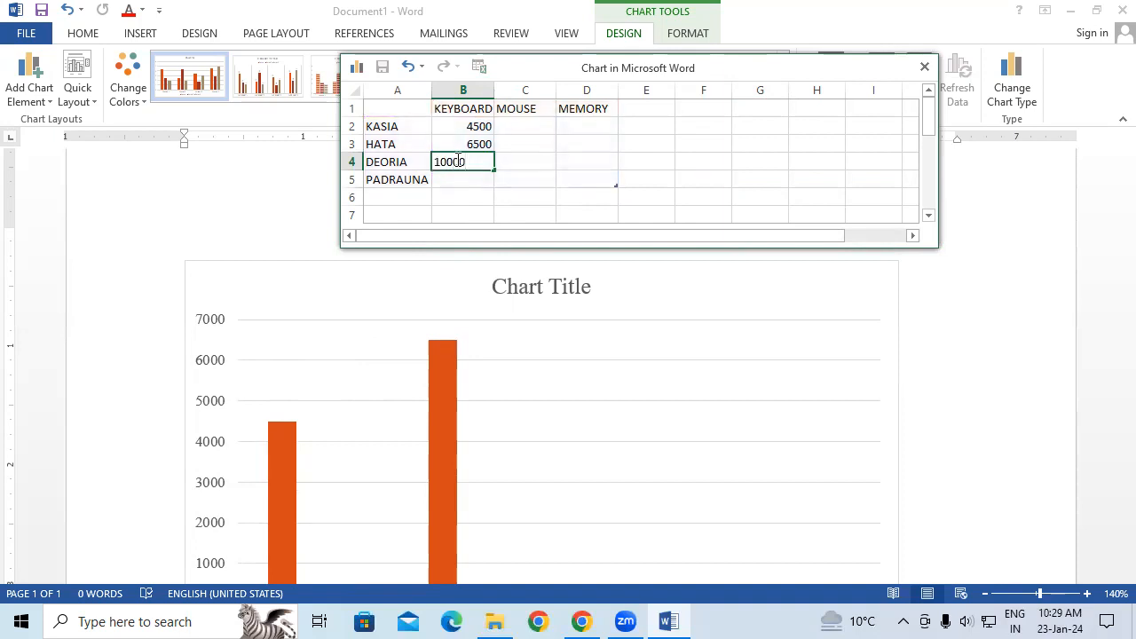
{"action": "left_click", "coordinate": [523, 179]}
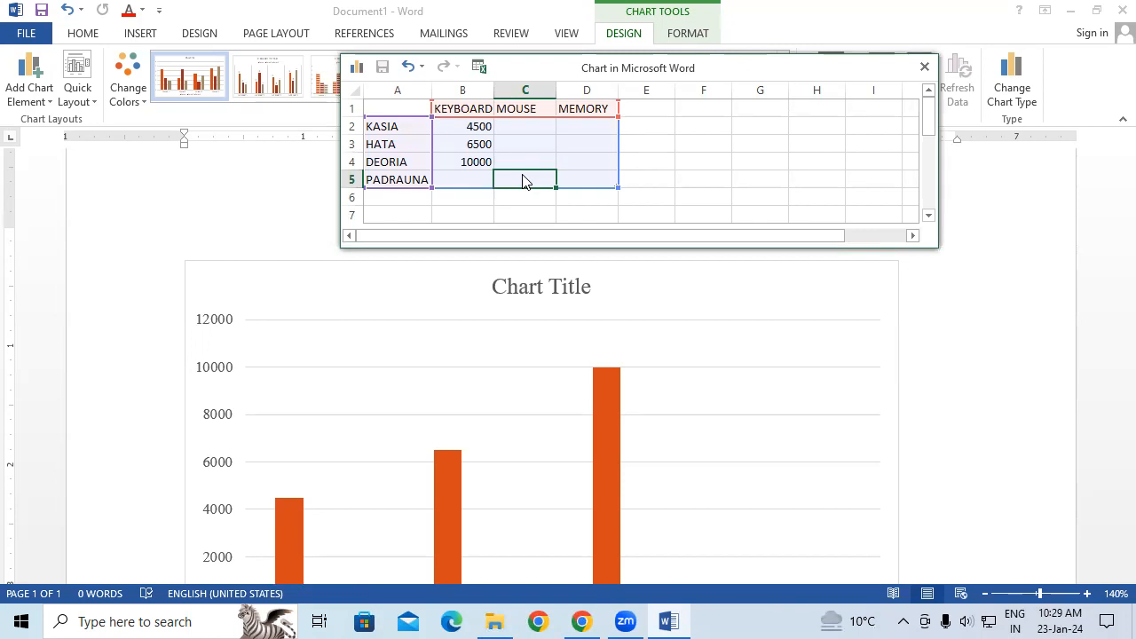
{"action": "left_click", "coordinate": [462, 179]}
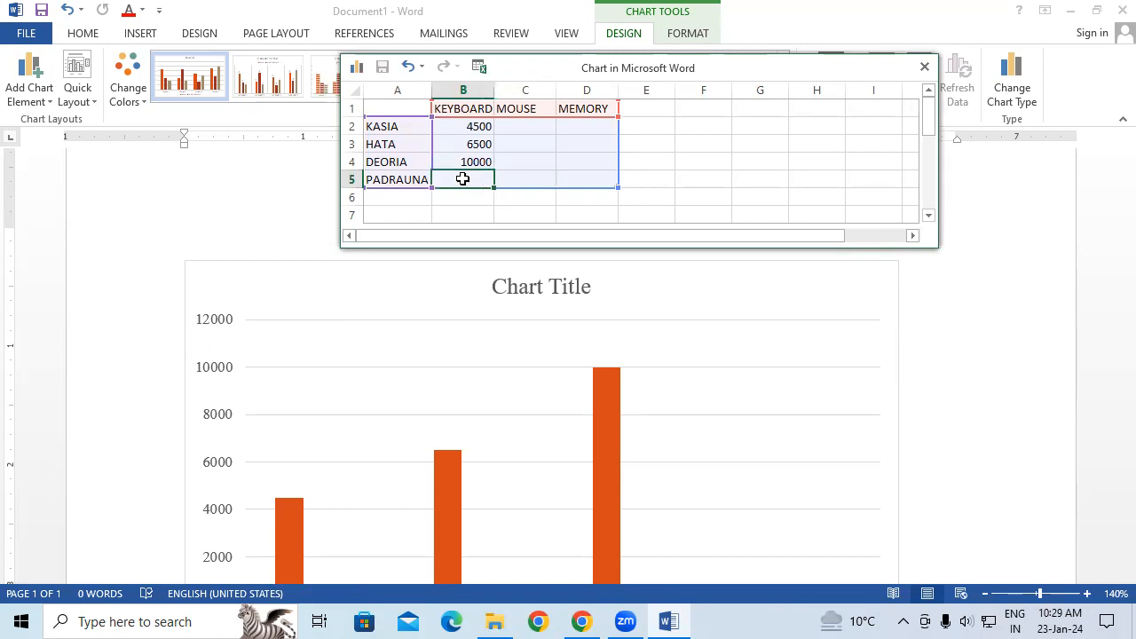
{"action": "type", "text": "3"}
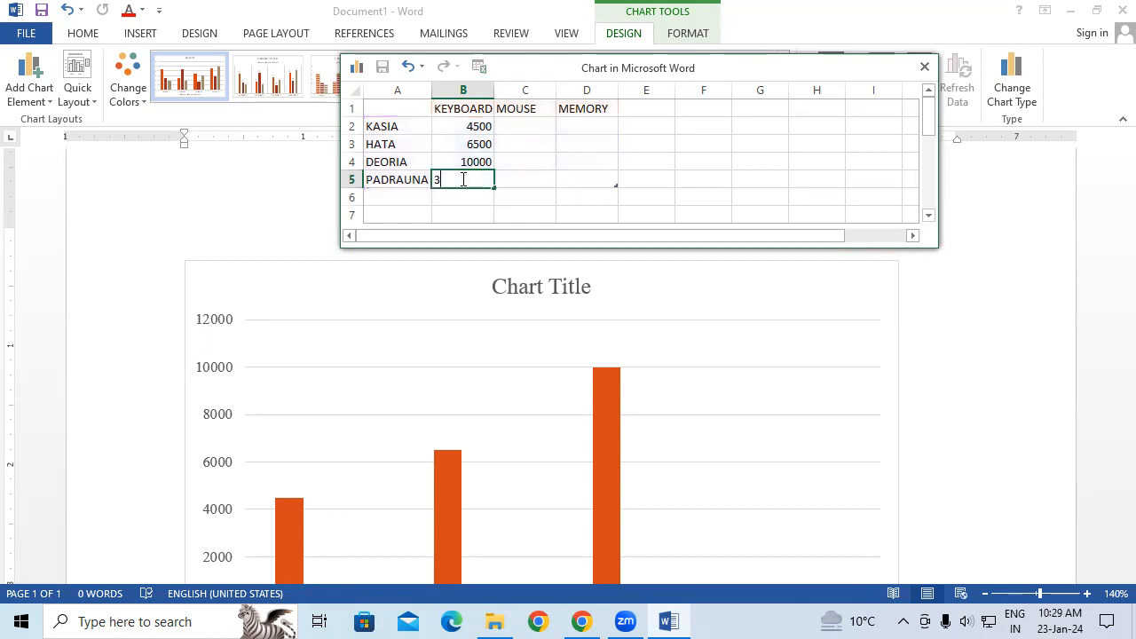
{"action": "type", "text": "900"}
{"action": "left_click", "coordinate": [587, 147]}
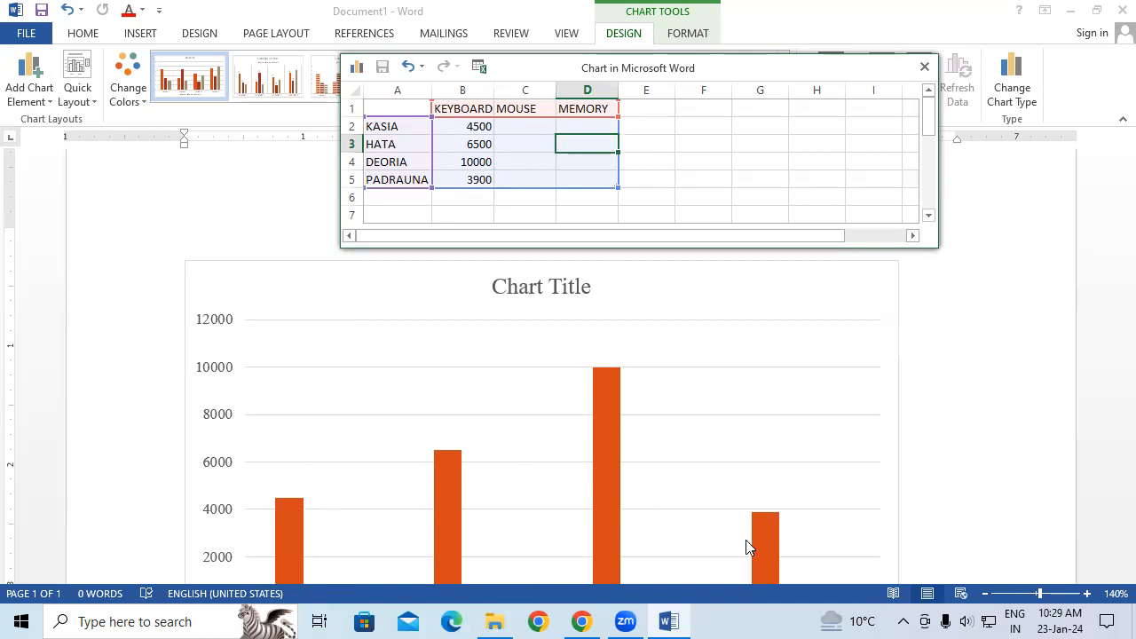
Step: Fill the MOUSE column of the data sheet with 9800 for KASIA, 11000 for HATA, 32000 for DEORIA and 5000 for PADRAUNA
{"action": "left_click", "coordinate": [514, 124]}
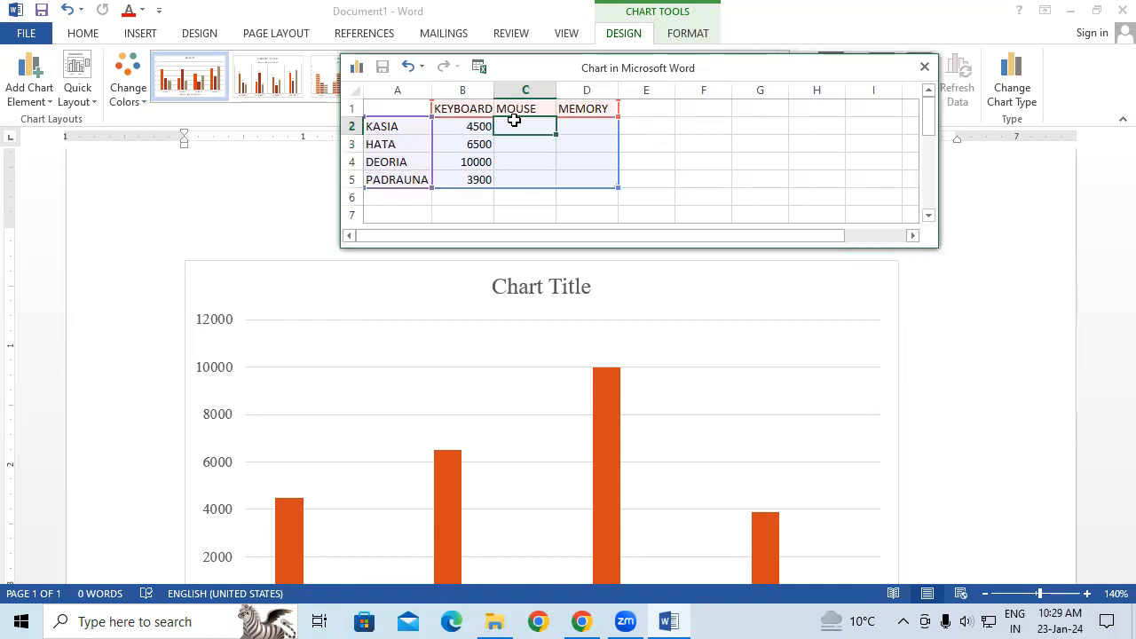
{"action": "type", "text": "9800"}
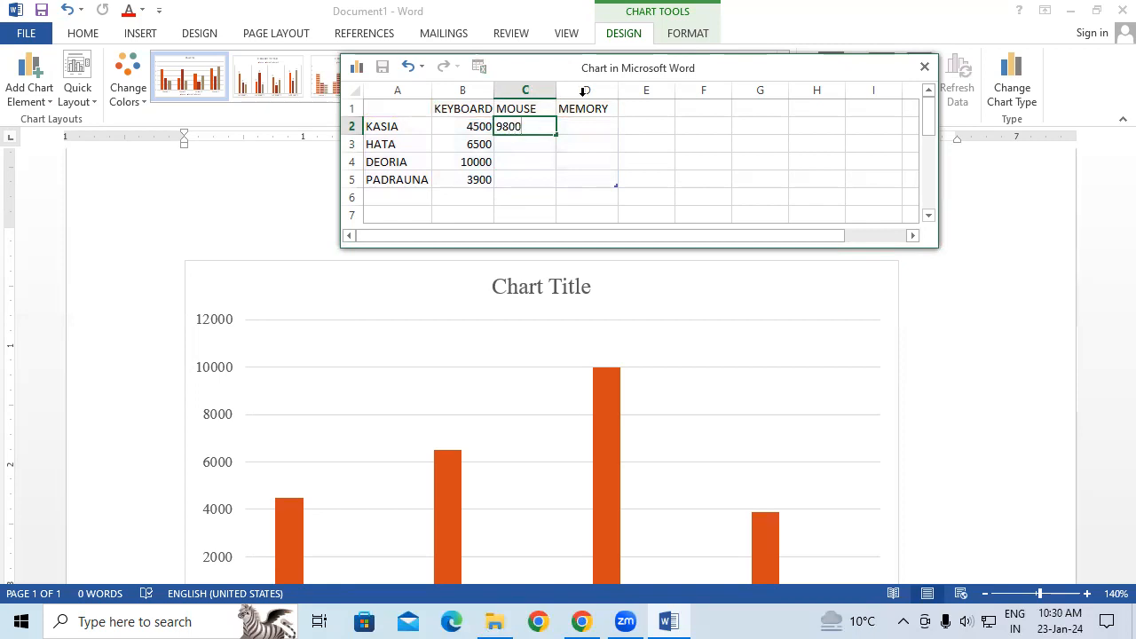
{"action": "left_click", "coordinate": [518, 146]}
{"action": "type", "text": "11000"}
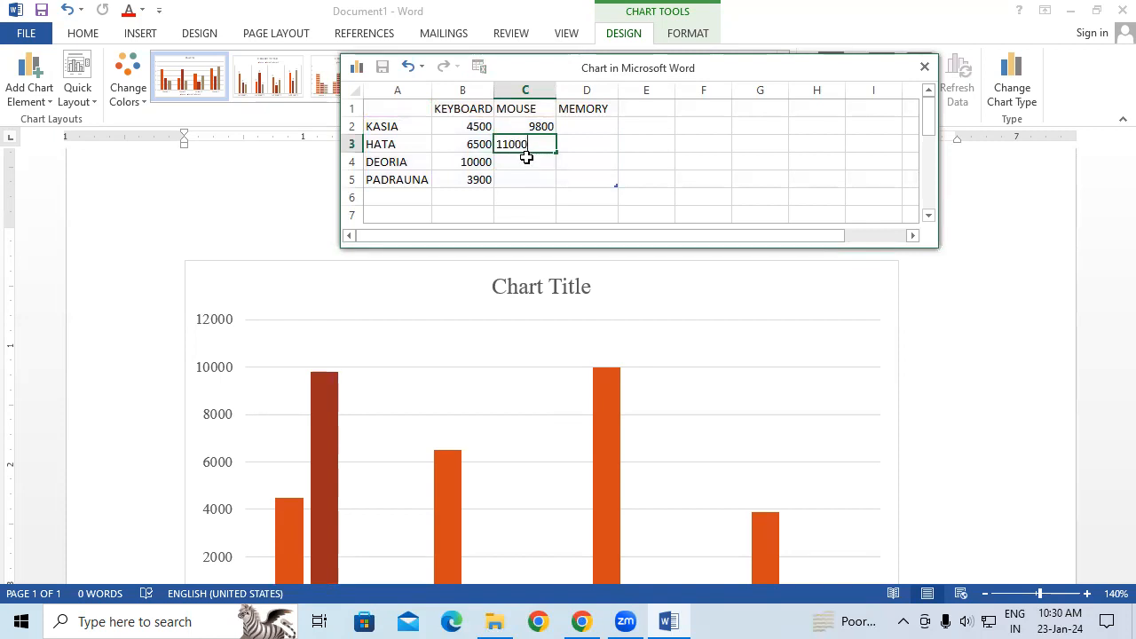
{"action": "left_click", "coordinate": [527, 162]}
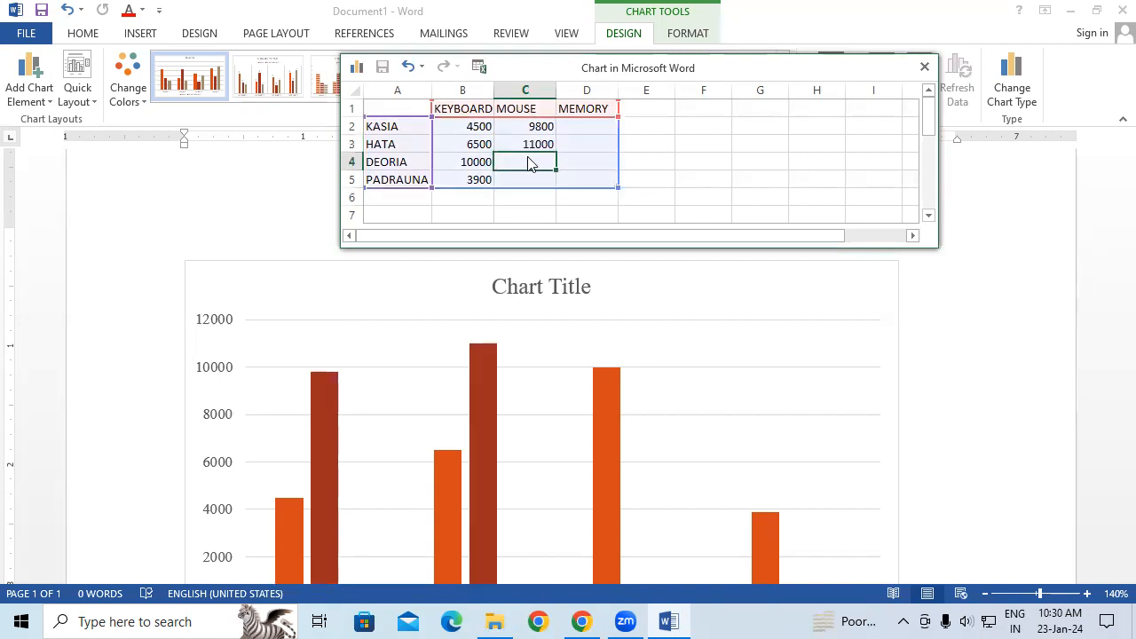
{"action": "type", "text": "32000"}
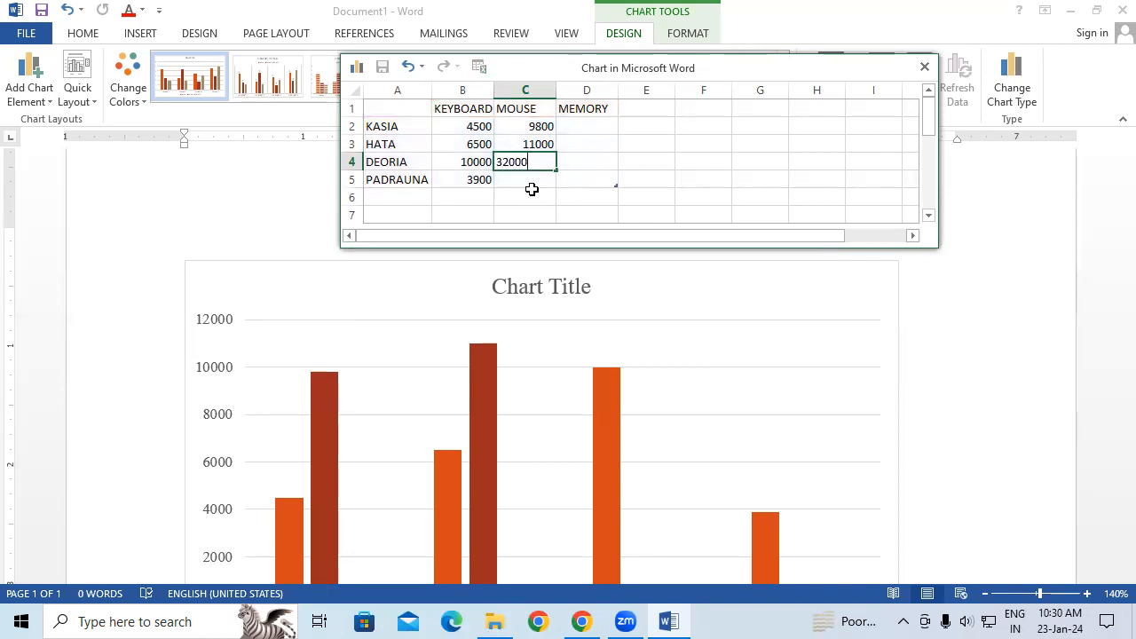
{"action": "left_click", "coordinate": [526, 183]}
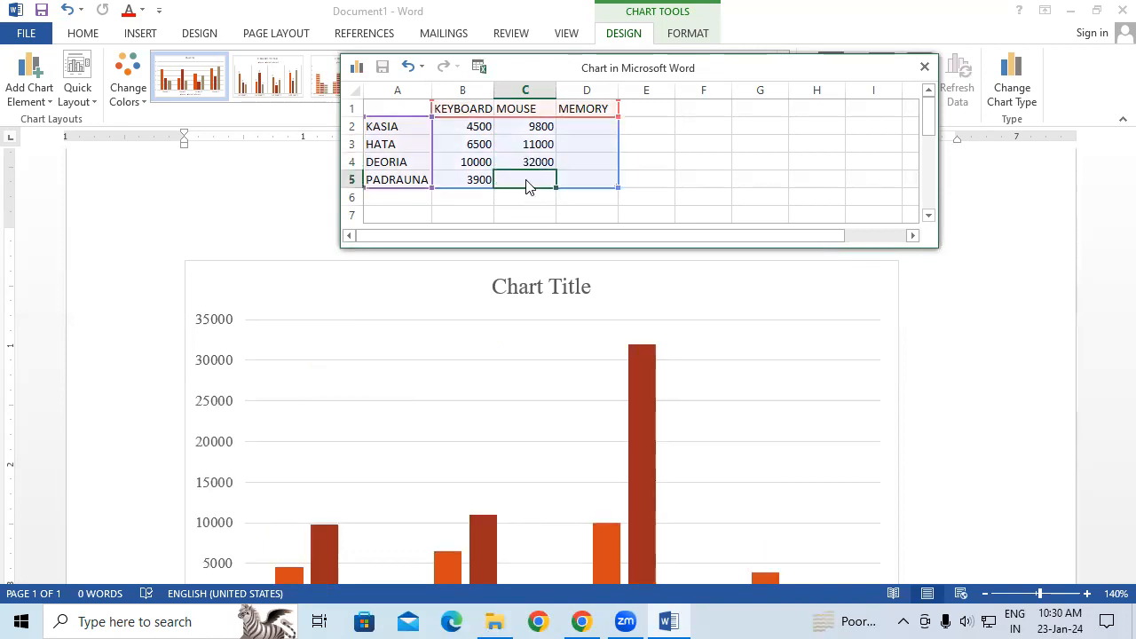
{"action": "type", "text": "5000"}
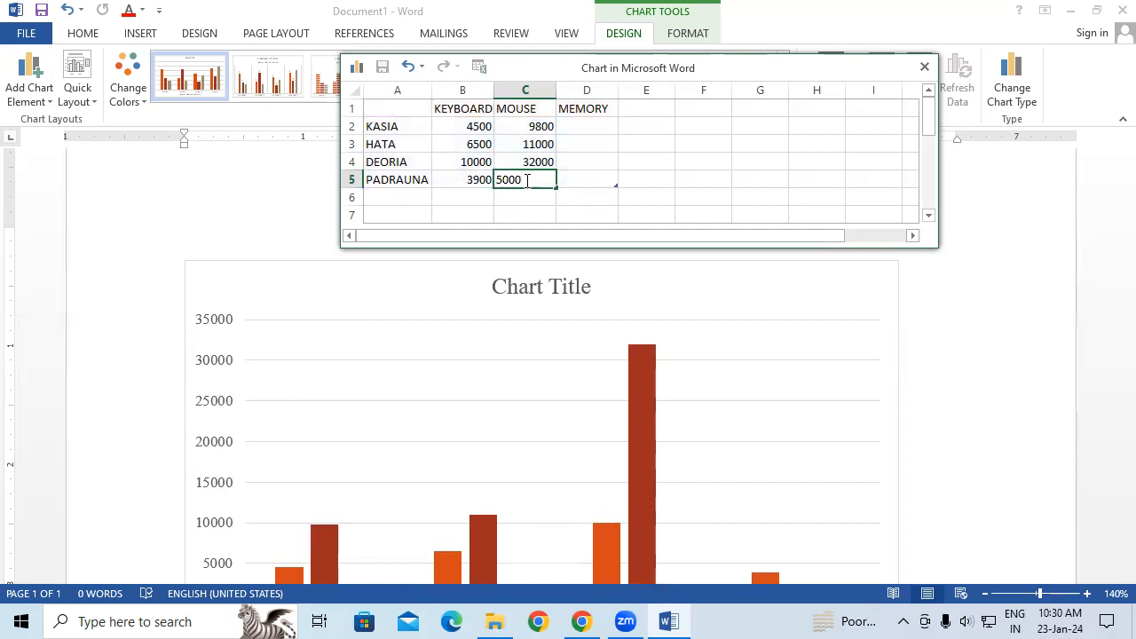
{"action": "left_click", "coordinate": [529, 163]}
{"action": "left_click", "coordinate": [533, 180]}
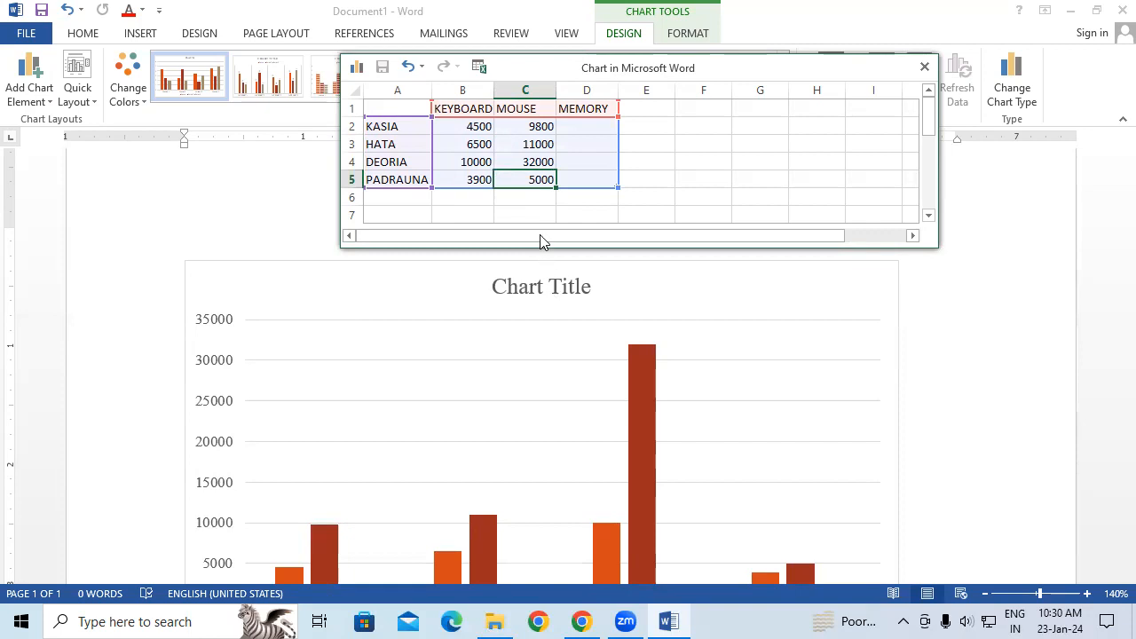
{"action": "left_click", "coordinate": [530, 158]}
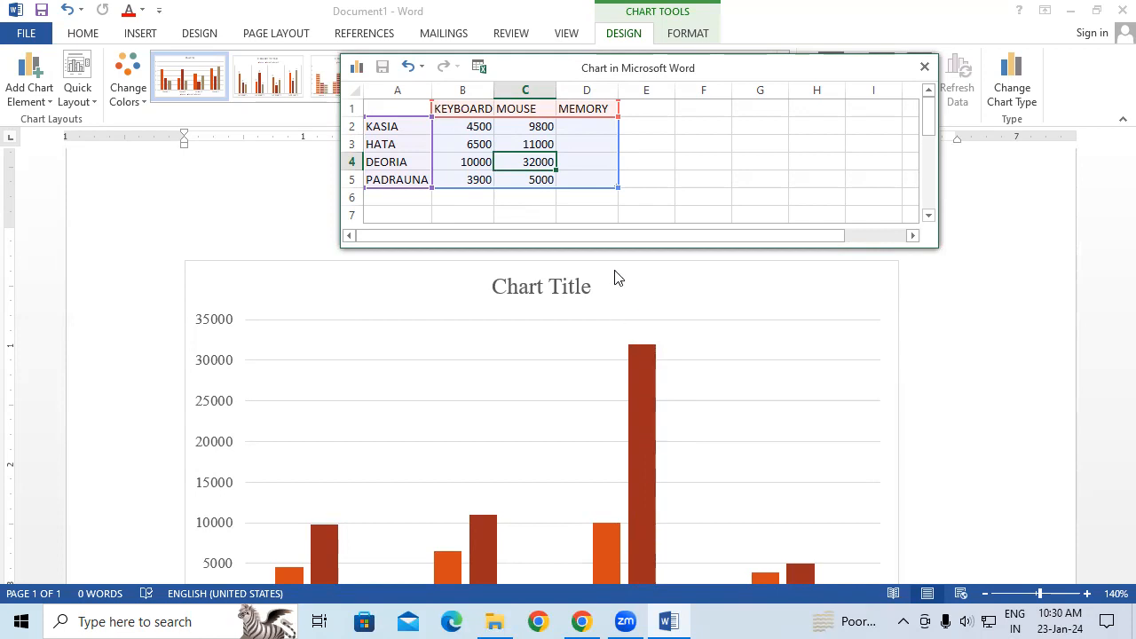
Step: Enter the MEMORY values 2000, 4000, 15000 and 13000 for KASIA, HATA, DEORIA and PADRAUNA, and close the data sheet
{"action": "left_click", "coordinate": [567, 127]}
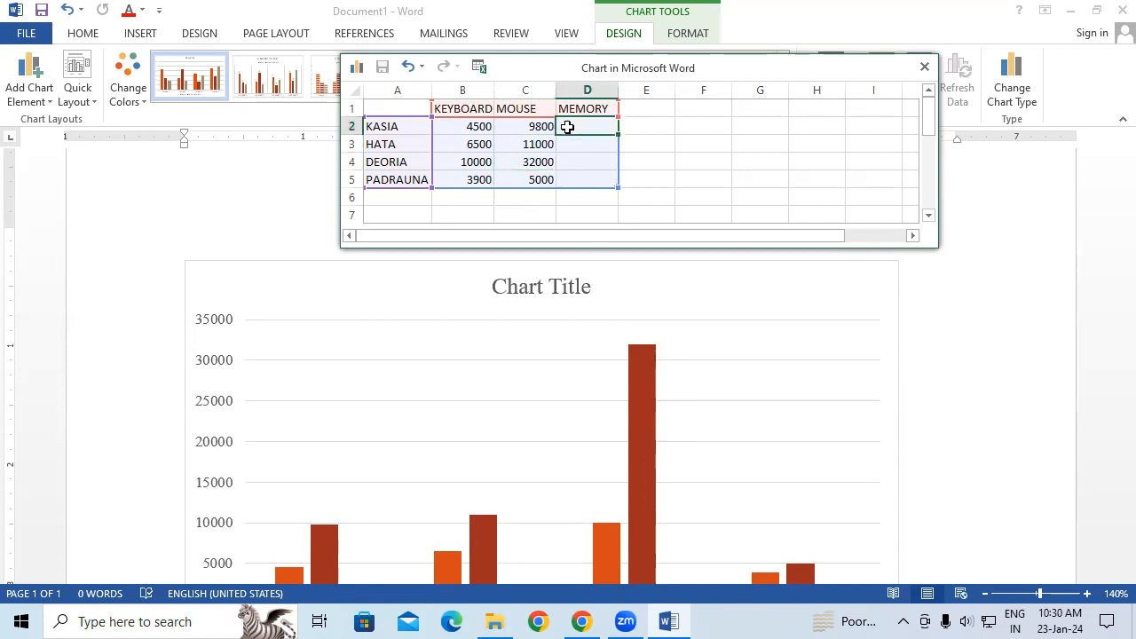
{"action": "type", "text": "2000"}
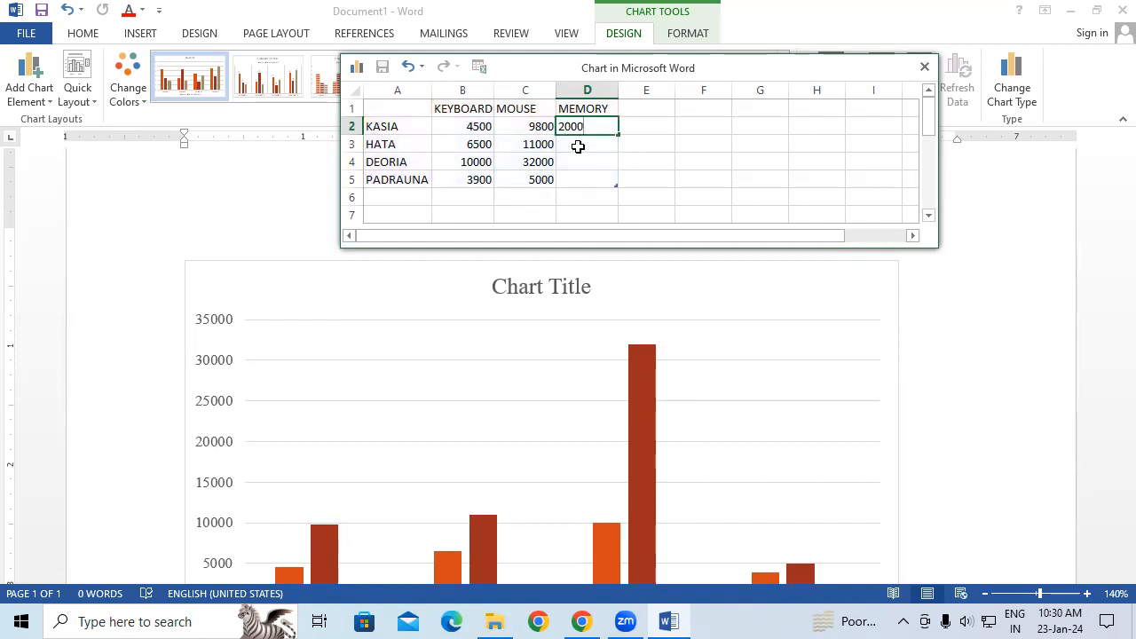
{"action": "left_click", "coordinate": [578, 146]}
{"action": "type", "text": "40000"}
{"action": "key", "text": "BackSpace"}
{"action": "left_click", "coordinate": [582, 160]}
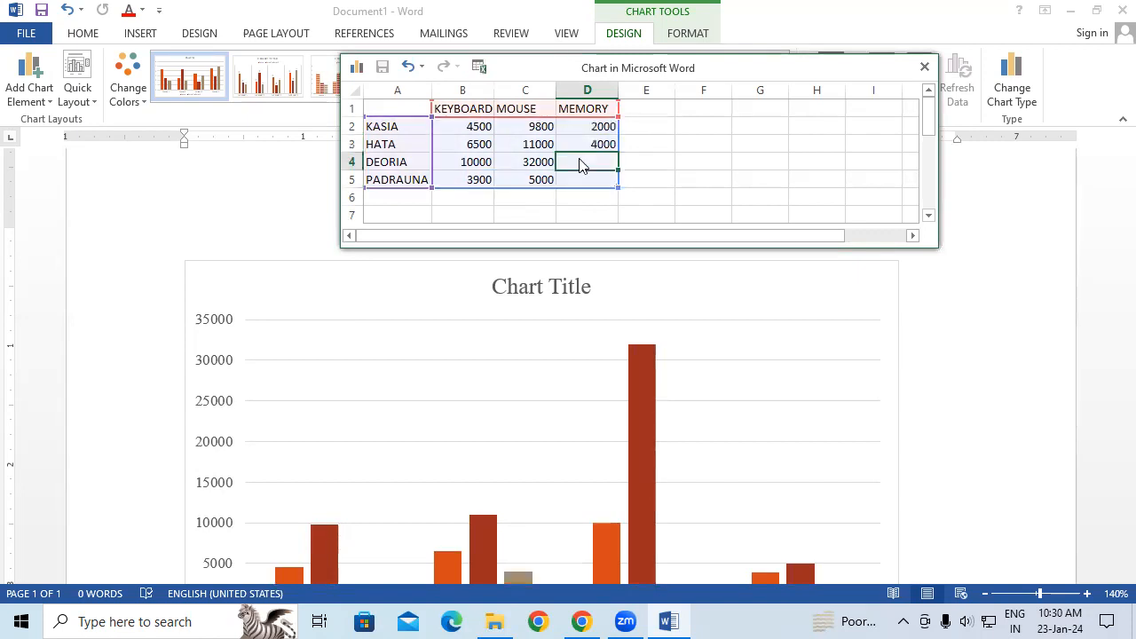
{"action": "type", "text": "15000"}
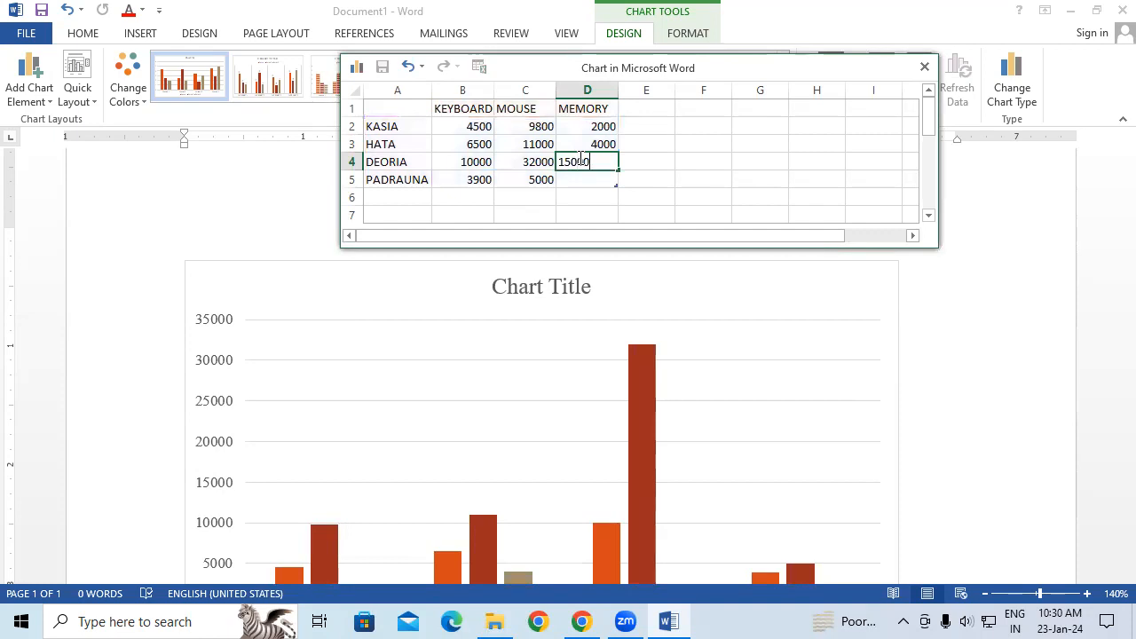
{"action": "left_click", "coordinate": [596, 177]}
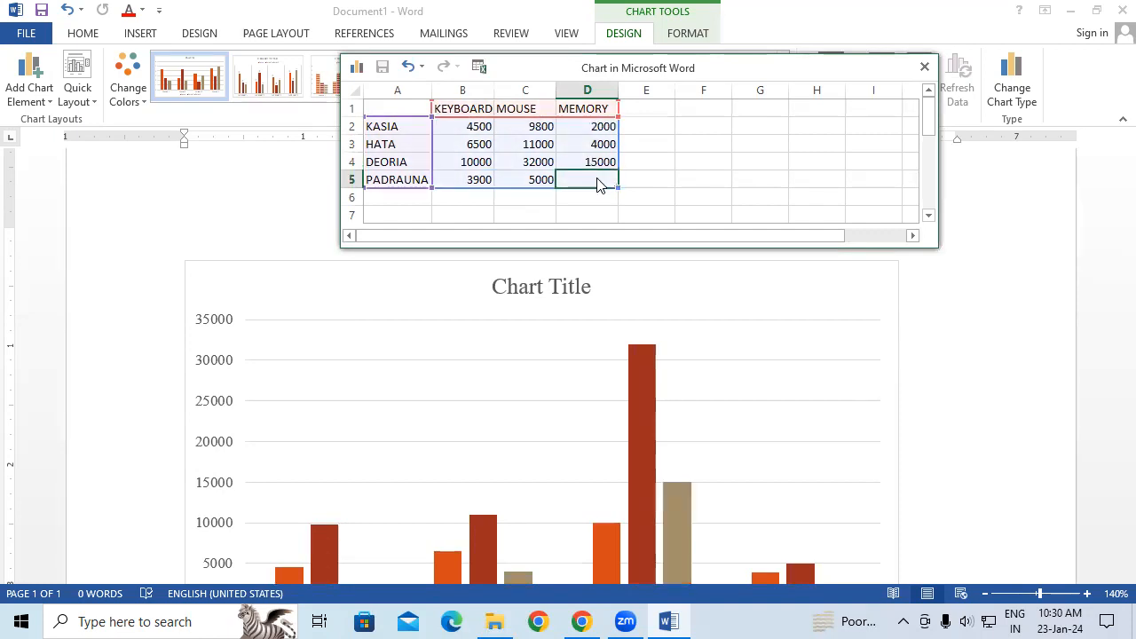
{"action": "type", "text": "13000"}
{"action": "key", "text": "BackSpace"}
{"action": "type", "text": "0"}
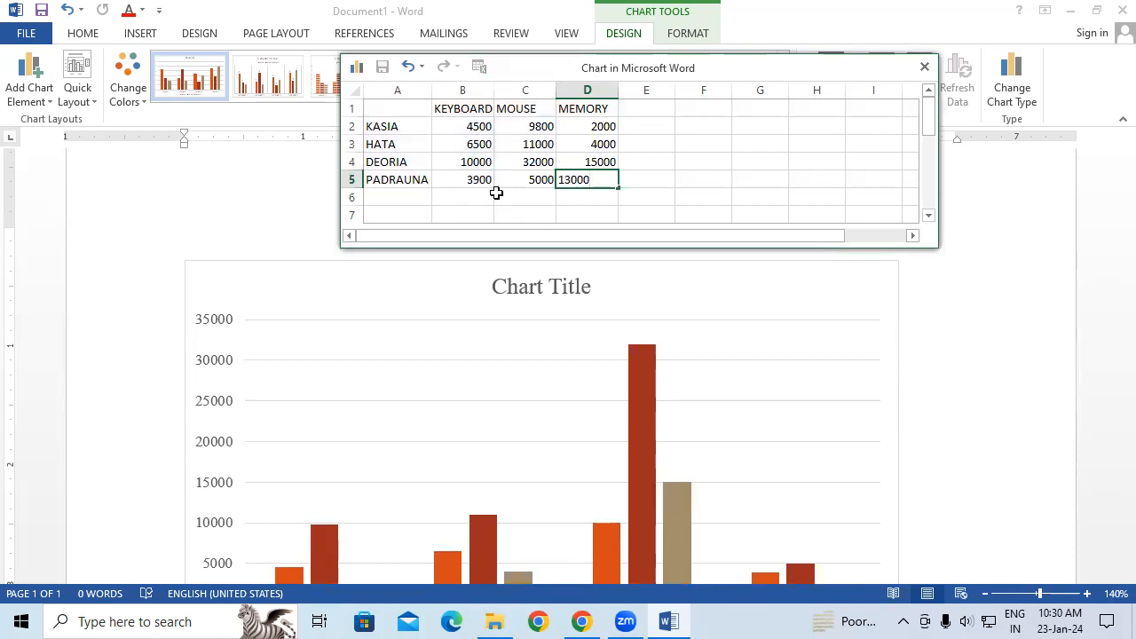
{"action": "left_click", "coordinate": [596, 160]}
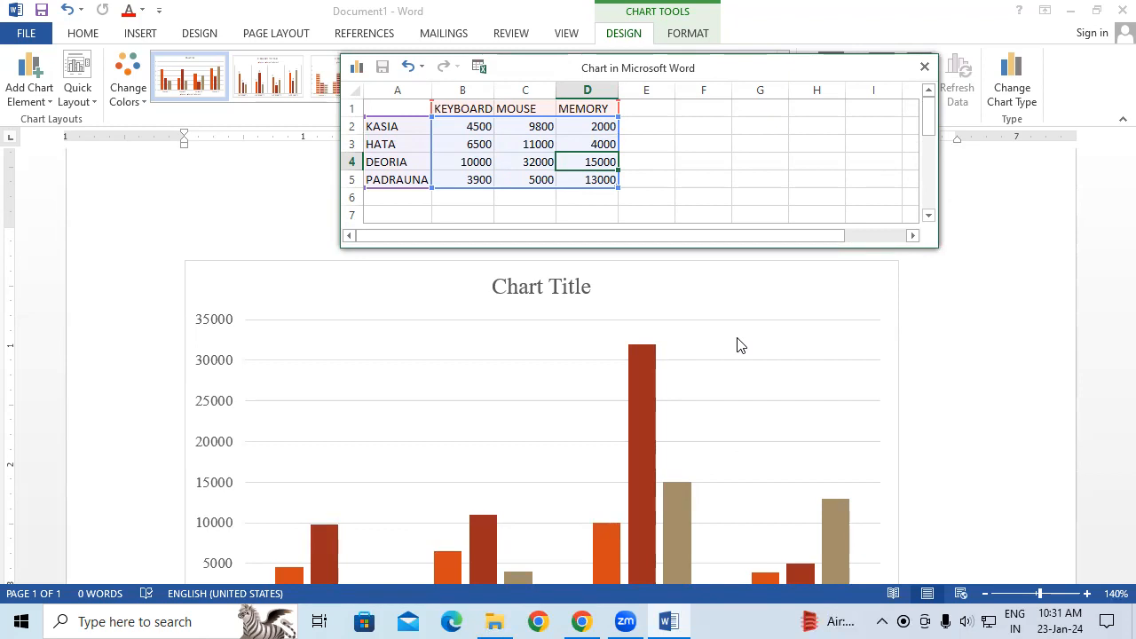
{"action": "left_click", "coordinate": [925, 67]}
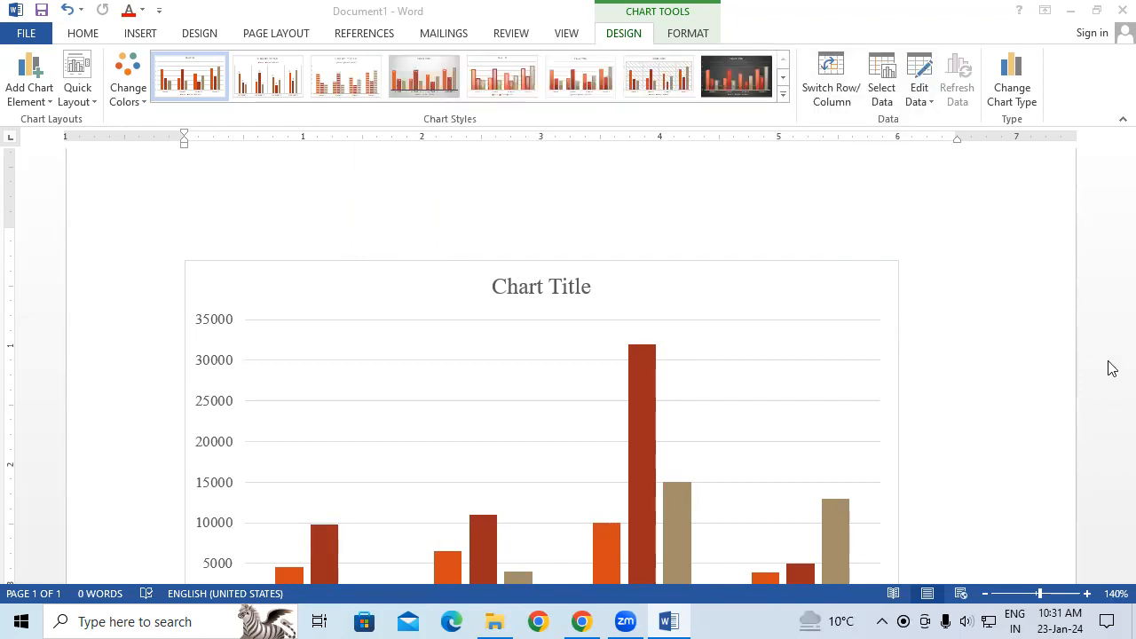
Step: Change the fill colour of the chart's KEYBOARD series columns to the standard yellow
{"action": "scroll", "coordinate": [864, 465], "scroll_direction": "down", "scroll_amount": 1}
{"action": "scroll", "coordinate": [832, 472], "scroll_direction": "down", "scroll_amount": 2}
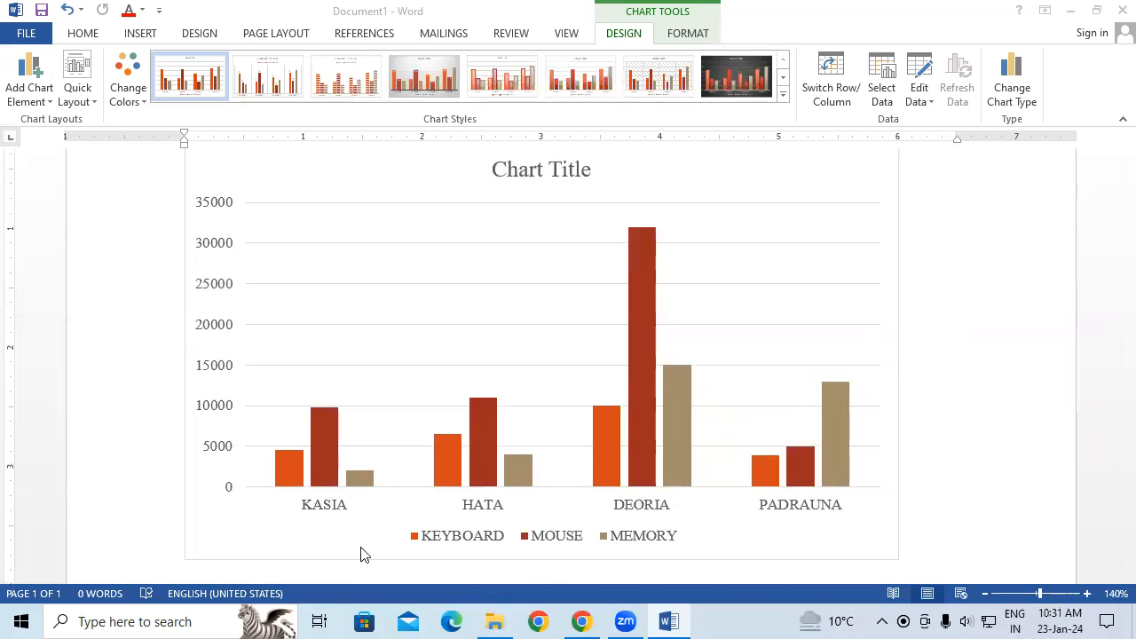
{"action": "left_click", "coordinate": [282, 456]}
{"action": "left_click", "coordinate": [282, 456]}
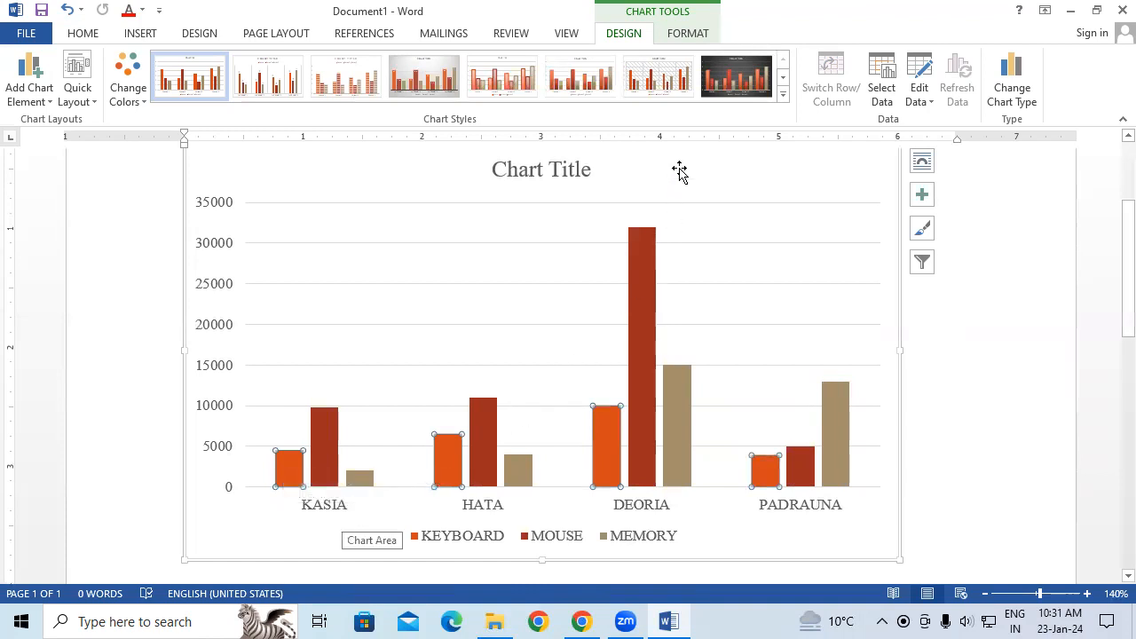
{"action": "left_click", "coordinate": [687, 34]}
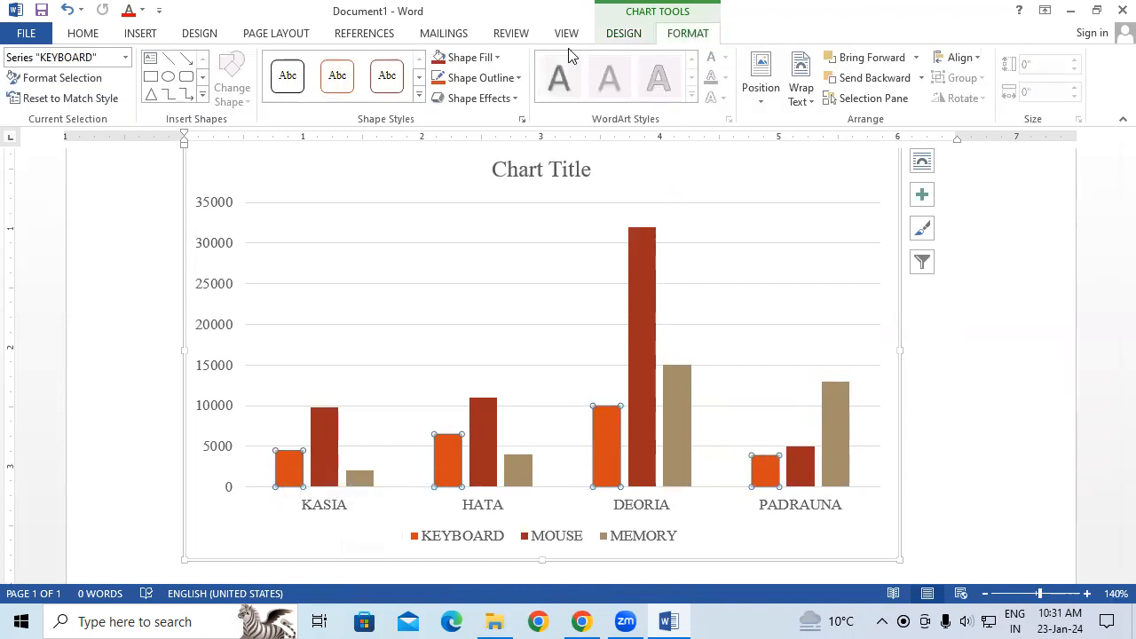
{"action": "left_click", "coordinate": [470, 58]}
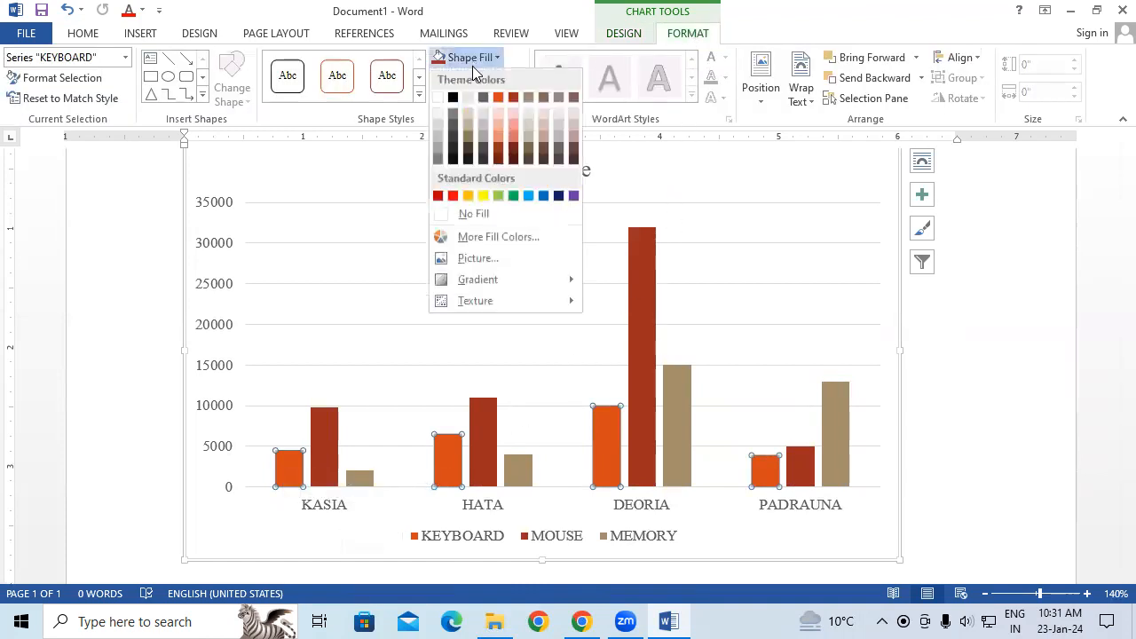
{"action": "left_click", "coordinate": [484, 197]}
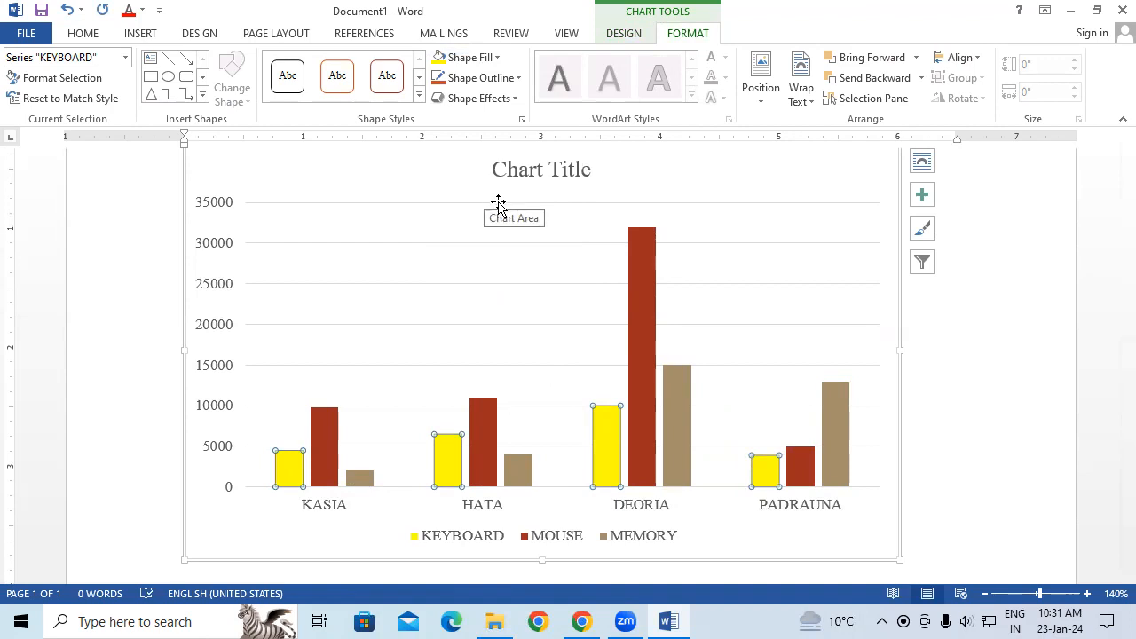
Step: Change the fill colour of the chart's MOUSE series columns to the theme black
{"action": "left_click", "coordinate": [323, 422]}
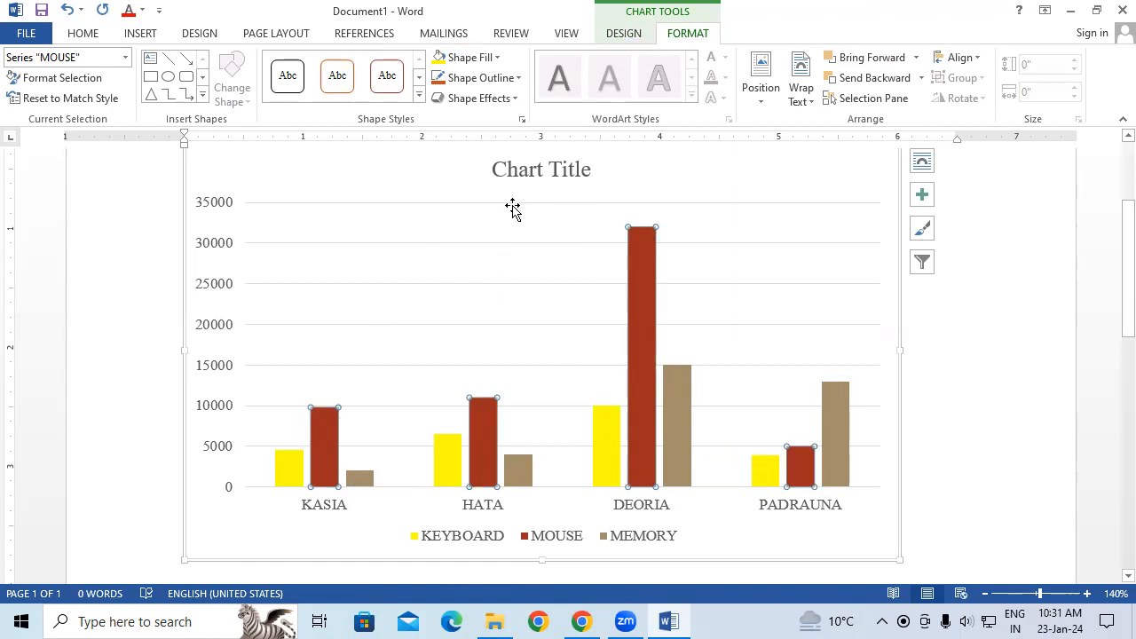
{"action": "left_click", "coordinate": [493, 56]}
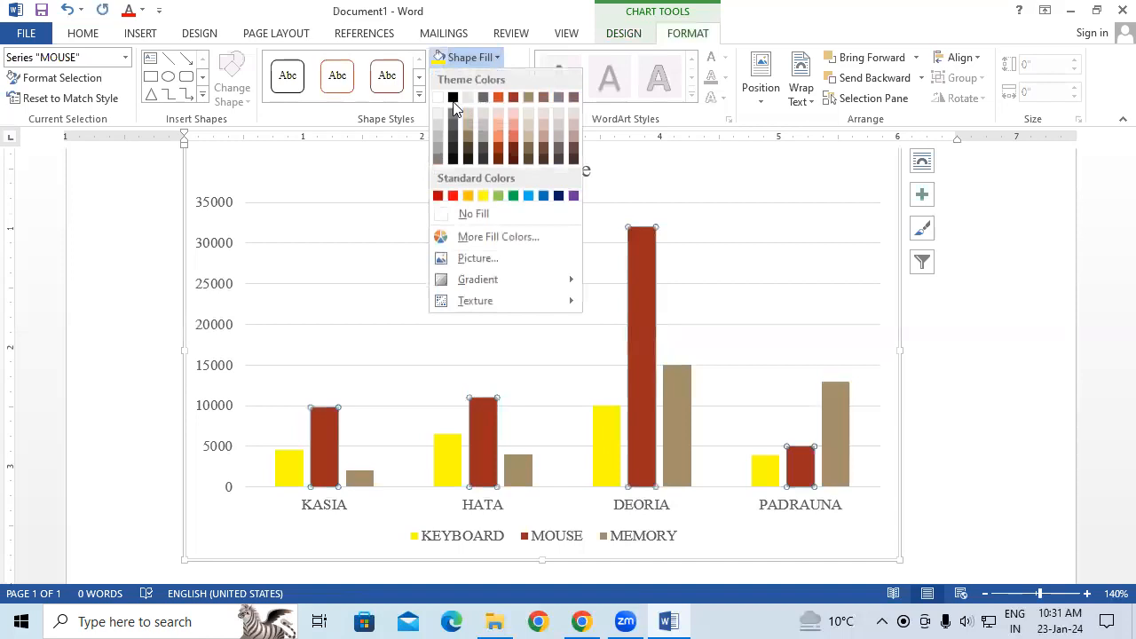
{"action": "left_click", "coordinate": [453, 97]}
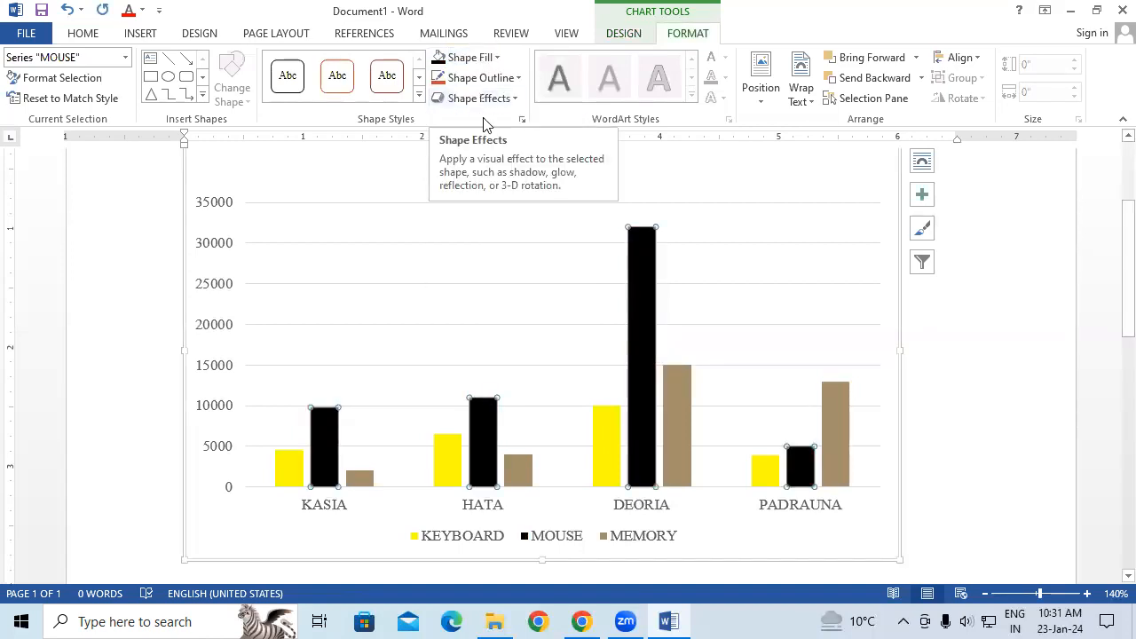
Step: Change the fill colour of the chart's MEMORY series columns to the standard red and deselect the series
{"action": "left_click", "coordinate": [363, 481]}
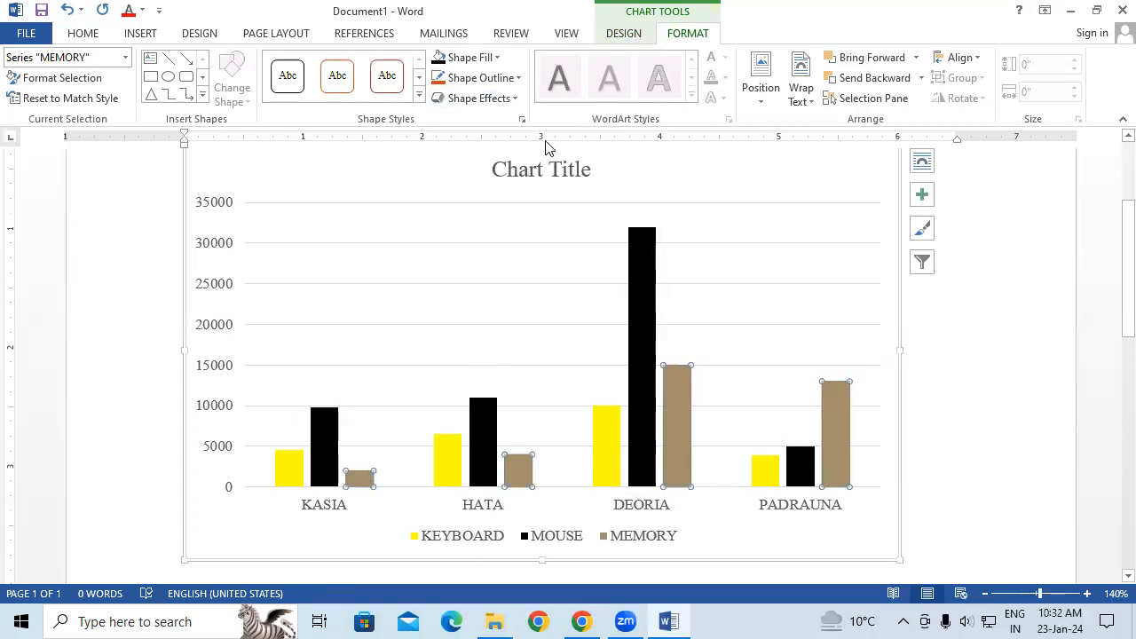
{"action": "left_click", "coordinate": [480, 59]}
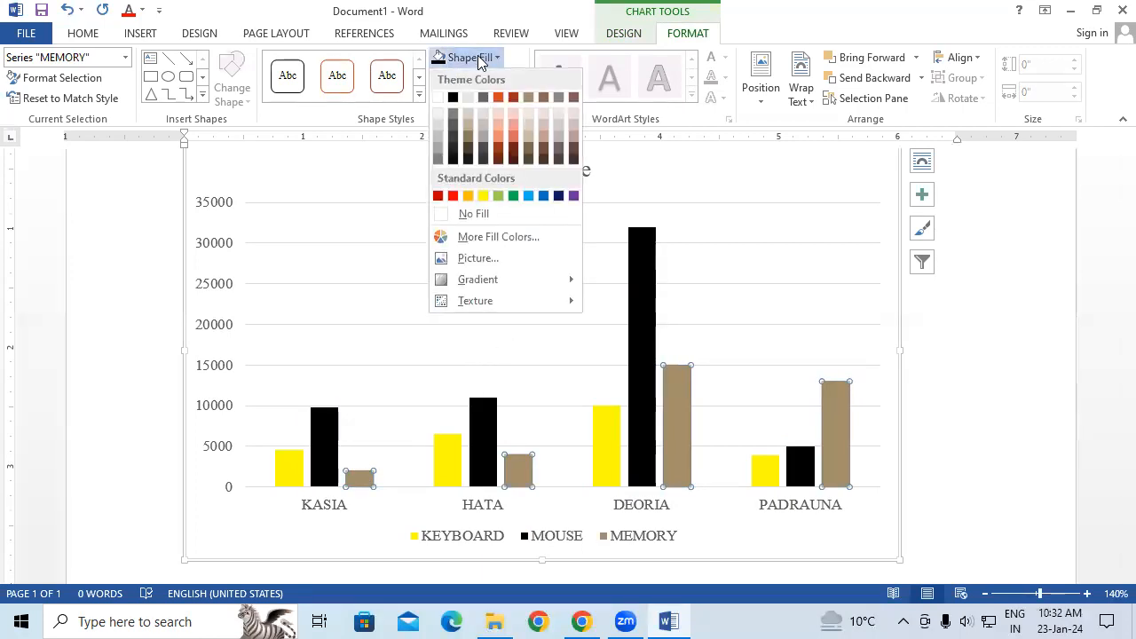
{"action": "left_click", "coordinate": [454, 197]}
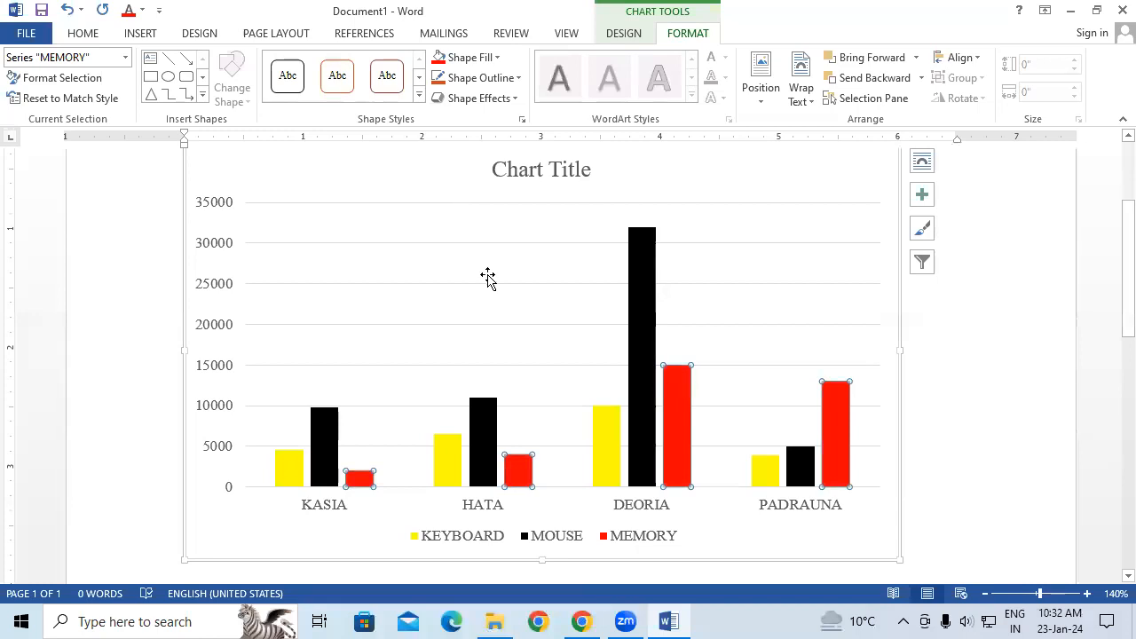
{"action": "left_click", "coordinate": [448, 265]}
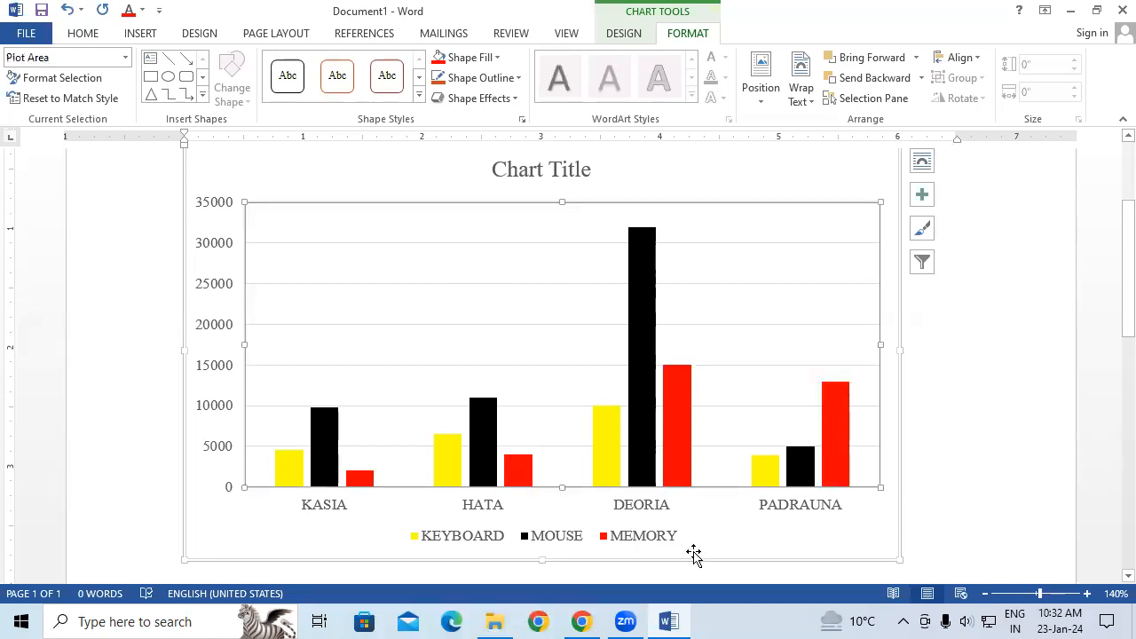
Step: Preview the primary horizontal and vertical options for the chart's axes and axis titles
{"action": "scroll", "coordinate": [698, 540], "scroll_direction": "down", "scroll_amount": 1}
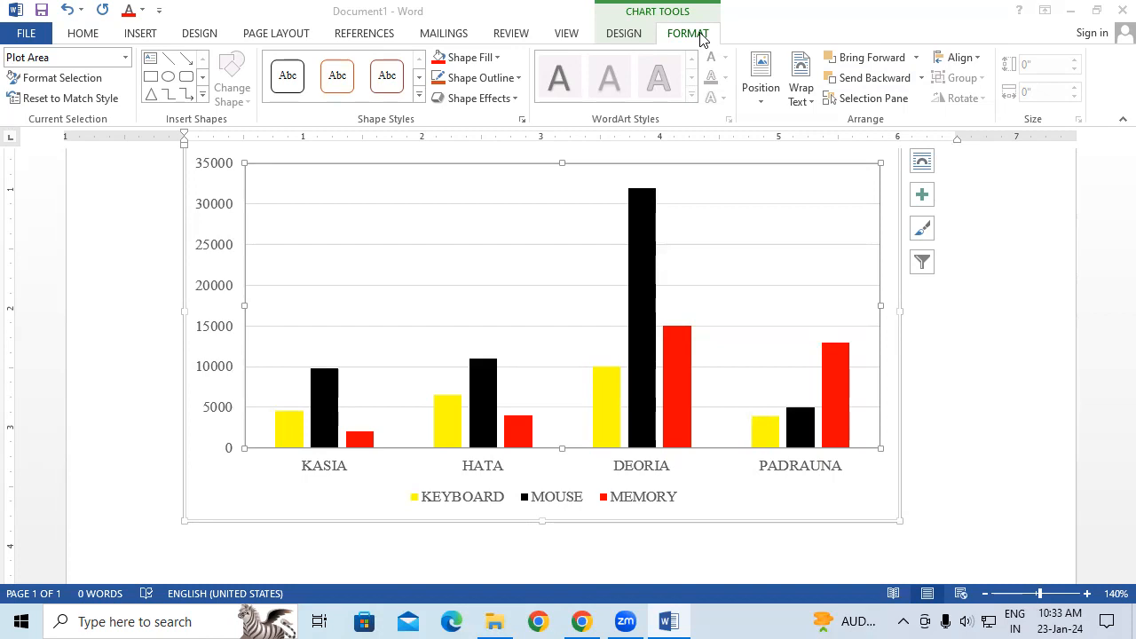
{"action": "left_click", "coordinate": [639, 38]}
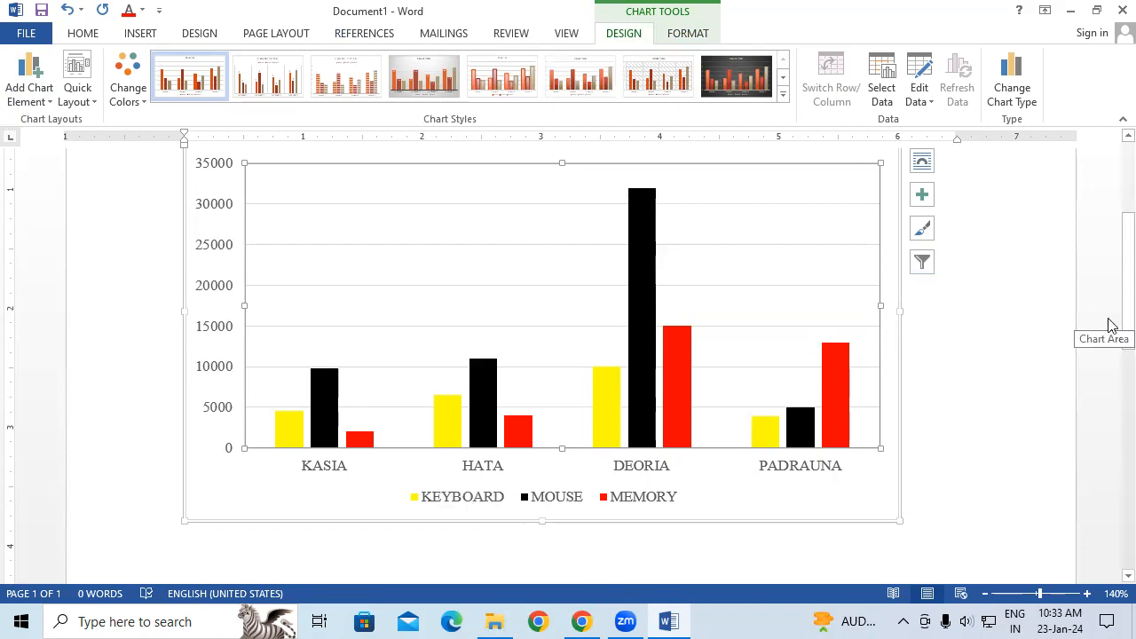
{"action": "scroll", "coordinate": [1112, 310], "scroll_direction": "up", "scroll_amount": 1}
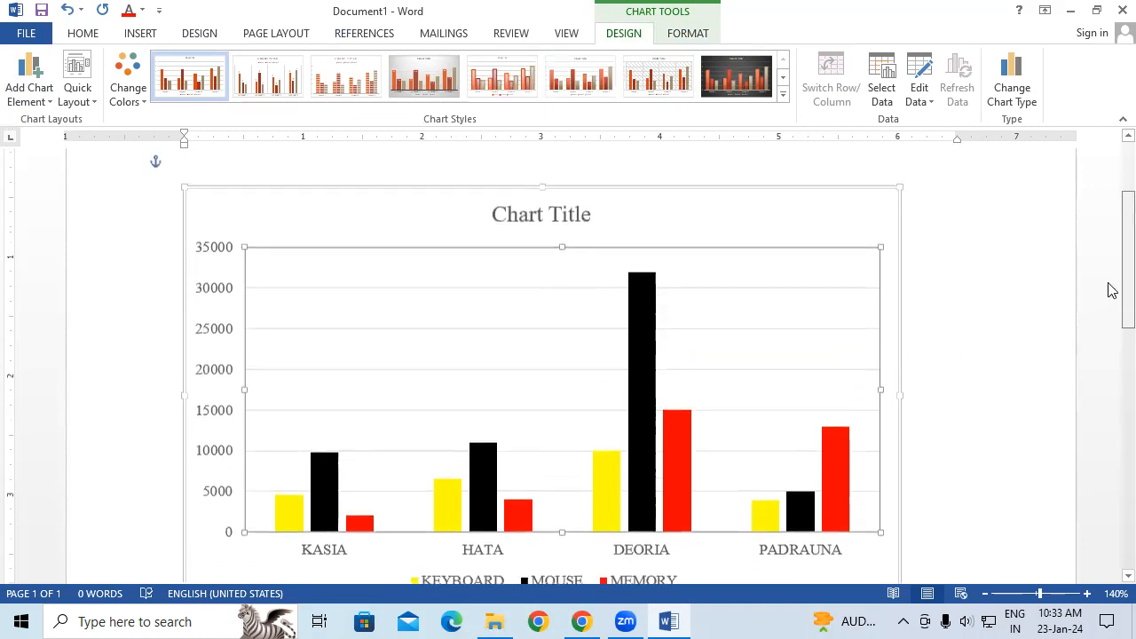
{"action": "left_click", "coordinate": [46, 80]}
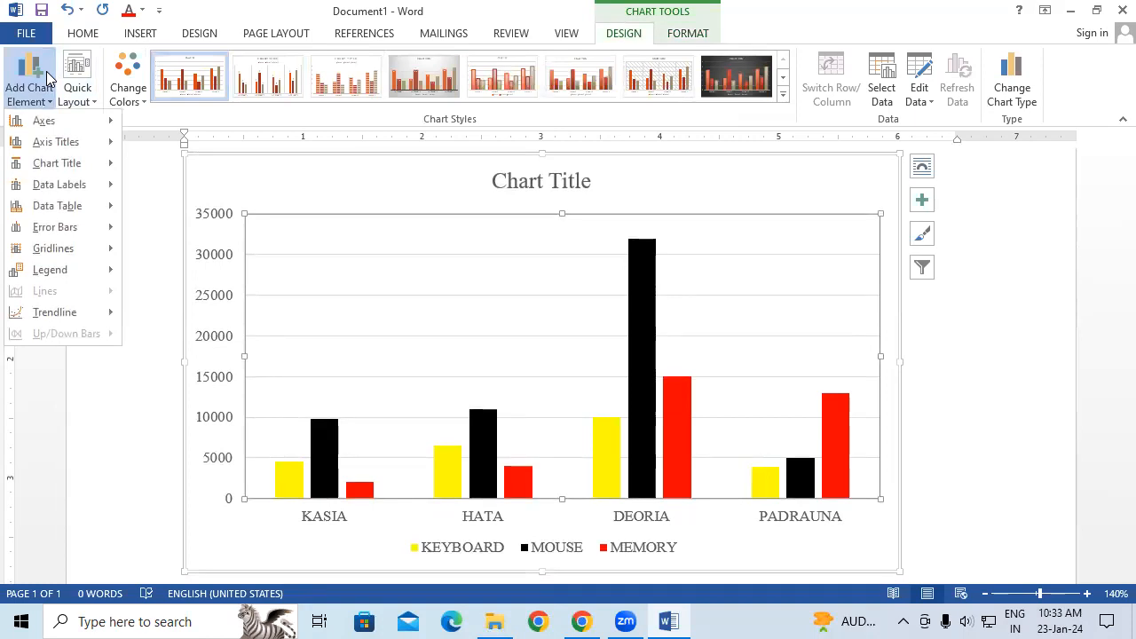
{"action": "mouse_move", "coordinate": [80, 121]}
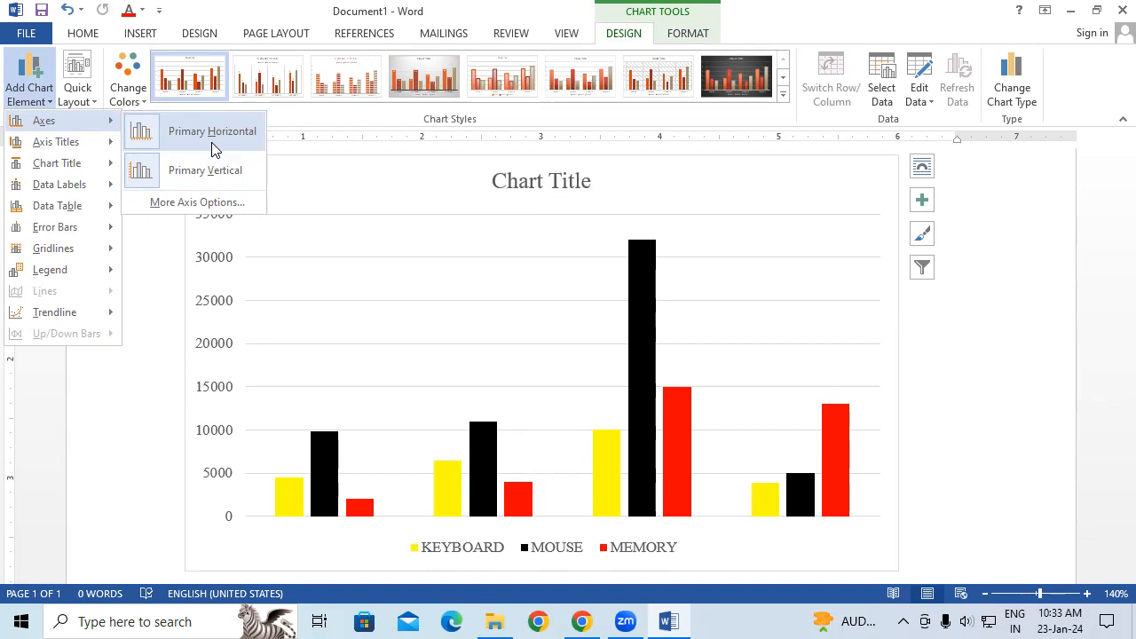
{"action": "left_click", "coordinate": [212, 142]}
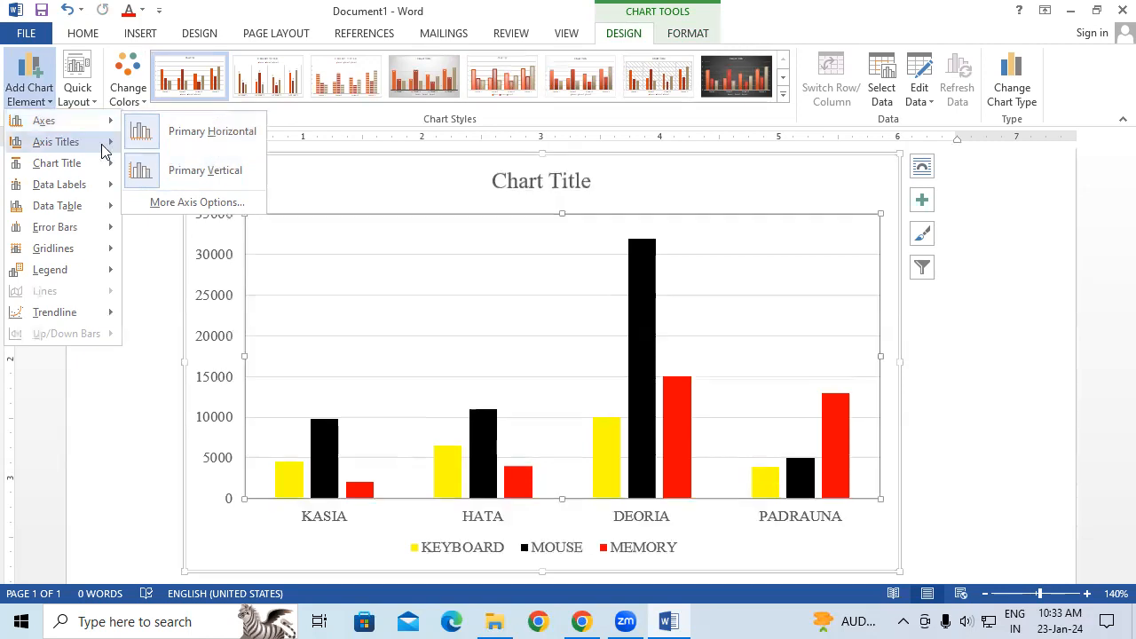
{"action": "mouse_move", "coordinate": [101, 149]}
{"action": "left_click", "coordinate": [177, 152]}
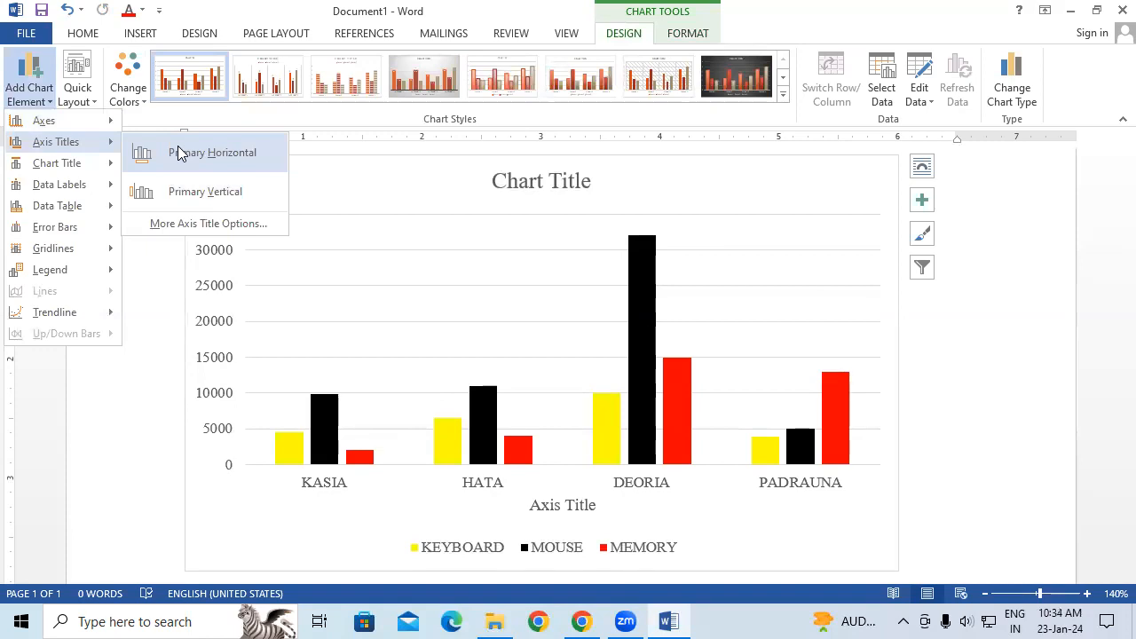
{"action": "left_click", "coordinate": [190, 194]}
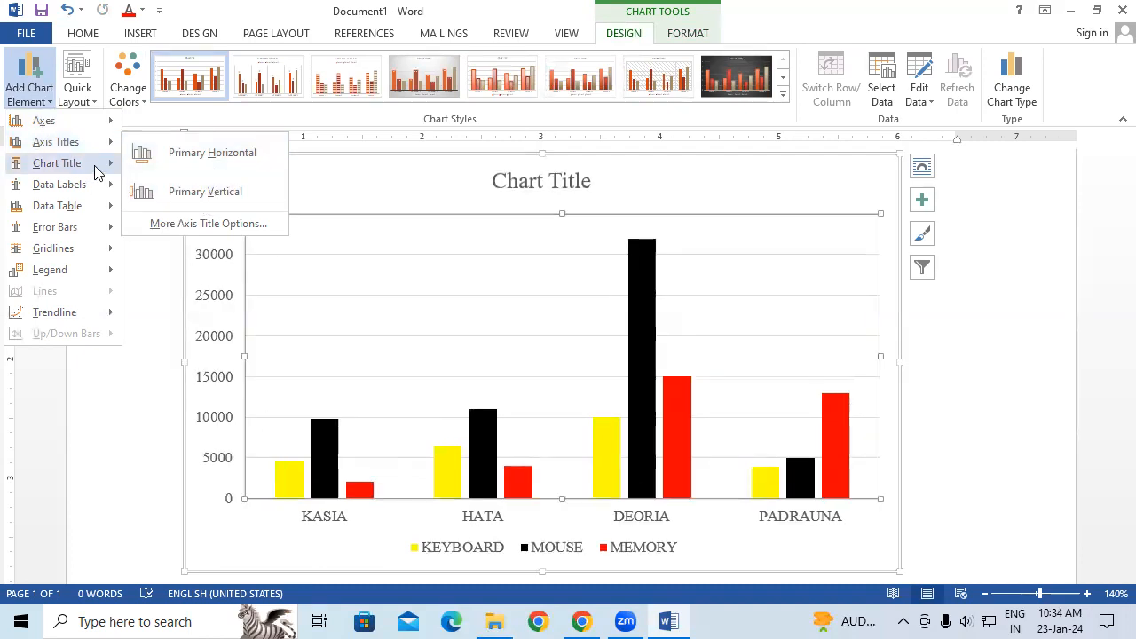
Step: Place the chart title above the chart and replace its text with PRODUCT SALE DATA
{"action": "mouse_move", "coordinate": [95, 167]}
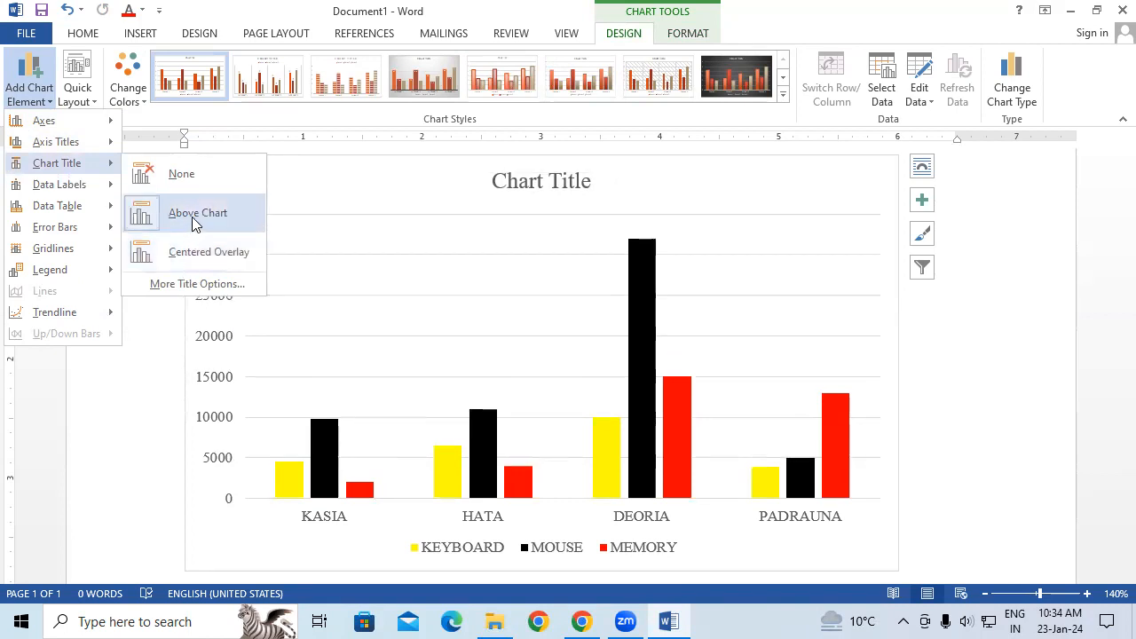
{"action": "left_click", "coordinate": [196, 221]}
{"action": "left_click", "coordinate": [549, 184]}
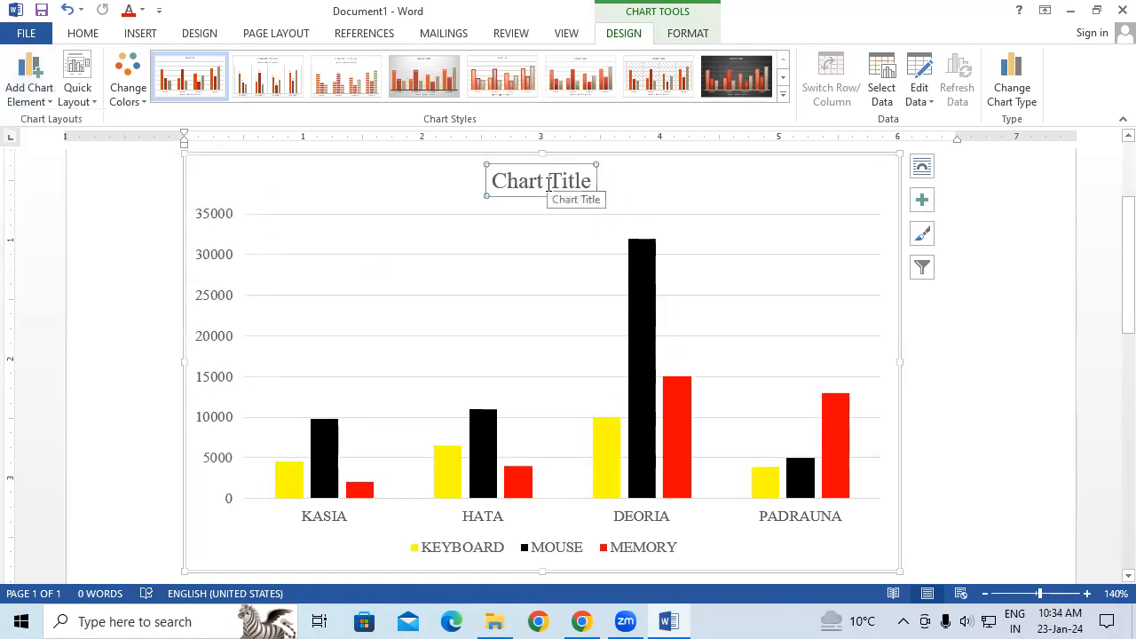
{"action": "type", "text": "PRODUCT SALE DATA"}
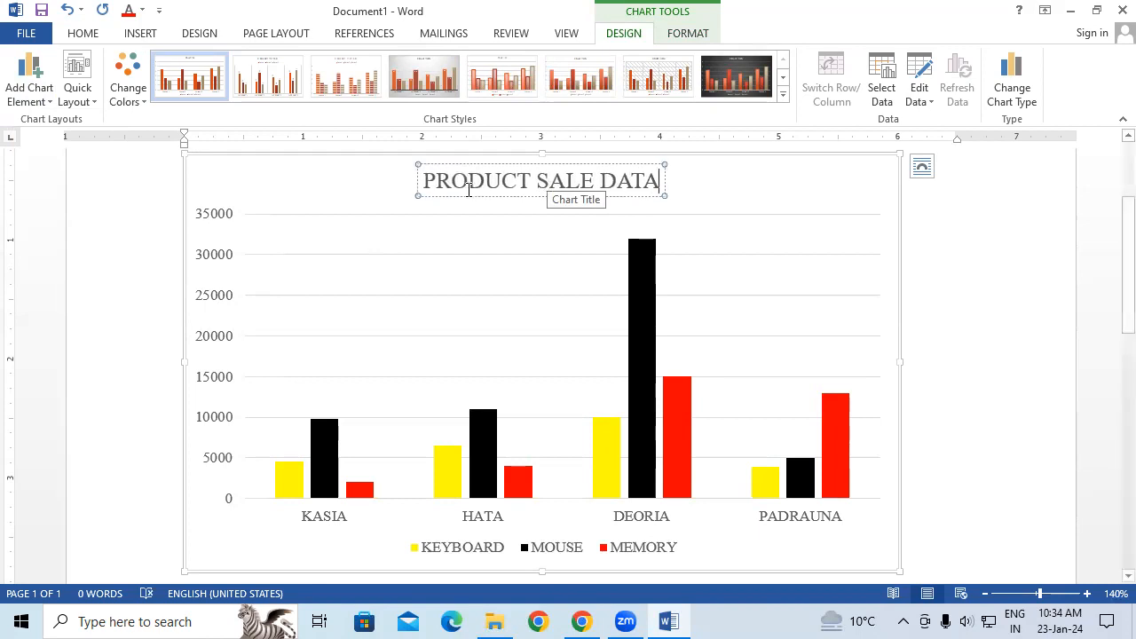
{"action": "left_click", "coordinate": [418, 169]}
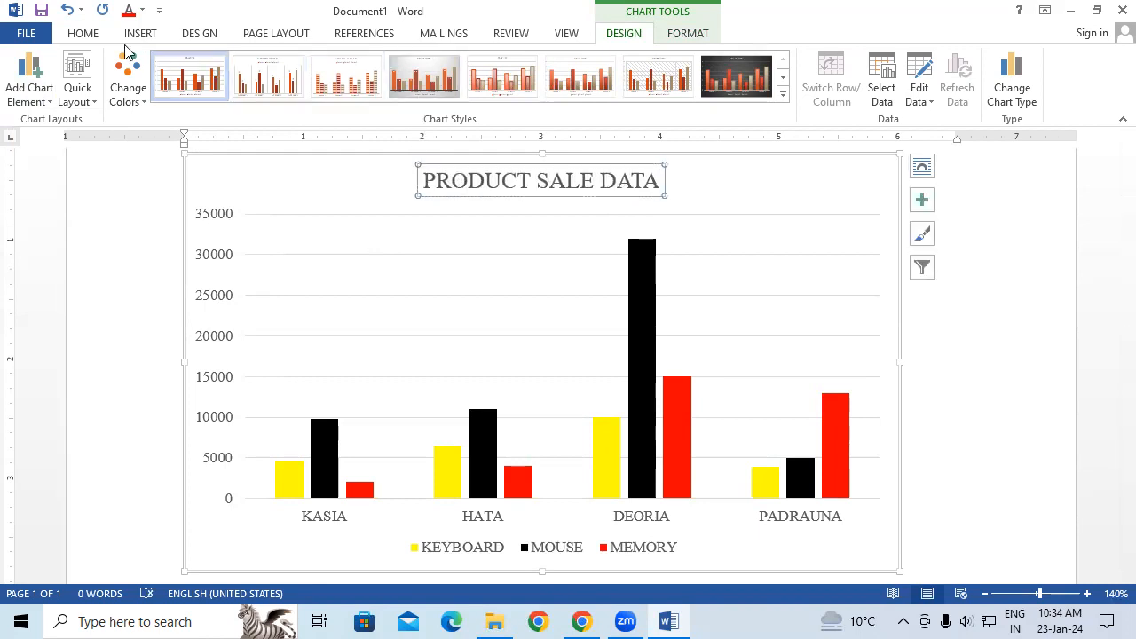
Step: Make the chart title's text red and bold
{"action": "left_click", "coordinate": [93, 37]}
{"action": "left_click", "coordinate": [350, 96]}
{"action": "left_click", "coordinate": [152, 91]}
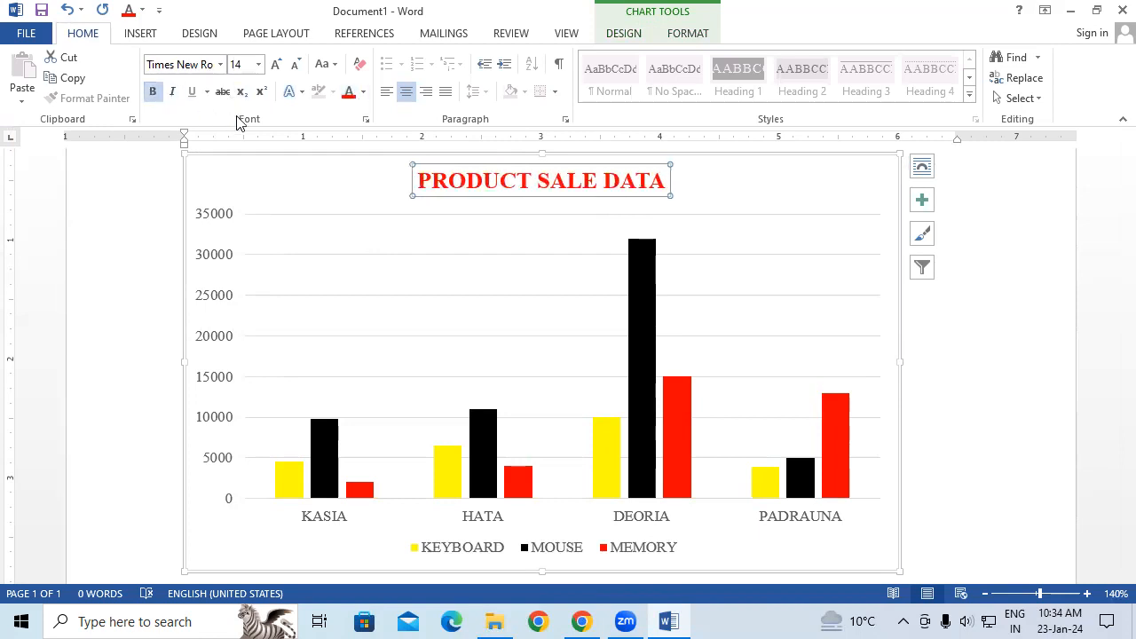
Step: Apply the first preset text effect, with black fill, to the chart title and deselect it
{"action": "left_click", "coordinate": [291, 91]}
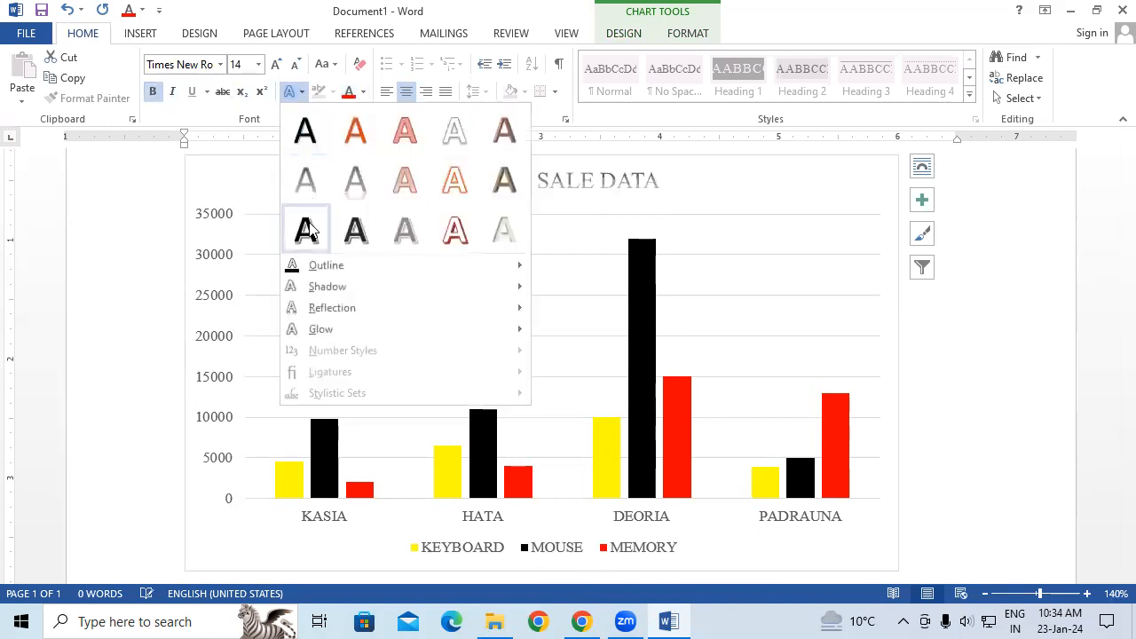
{"action": "left_click", "coordinate": [306, 133]}
{"action": "left_click", "coordinate": [816, 254]}
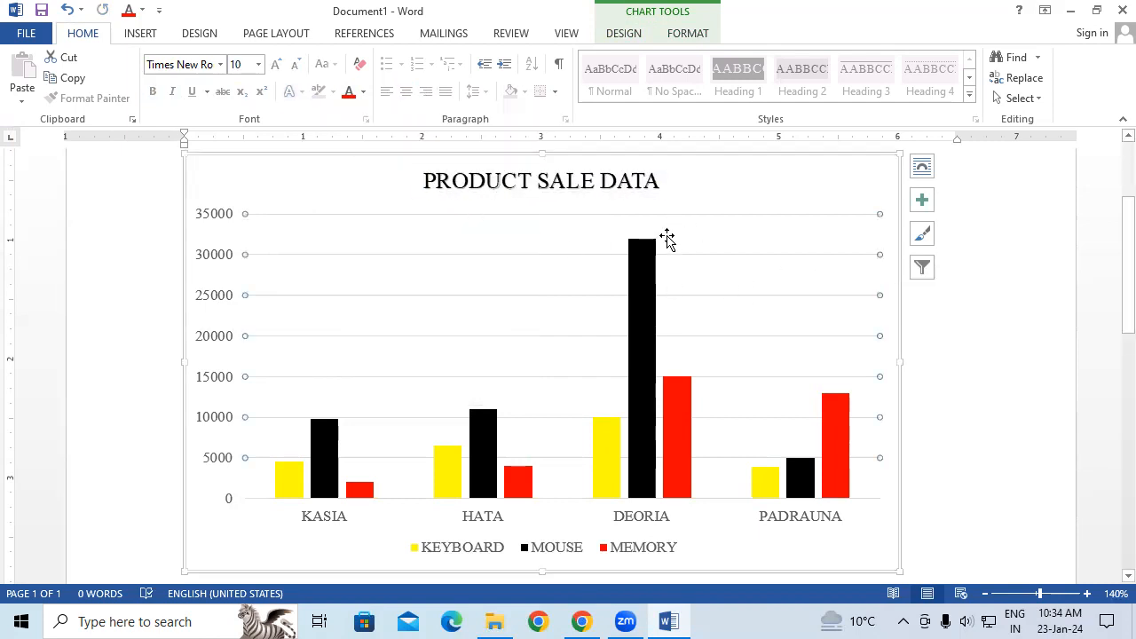
{"action": "left_click", "coordinate": [325, 177]}
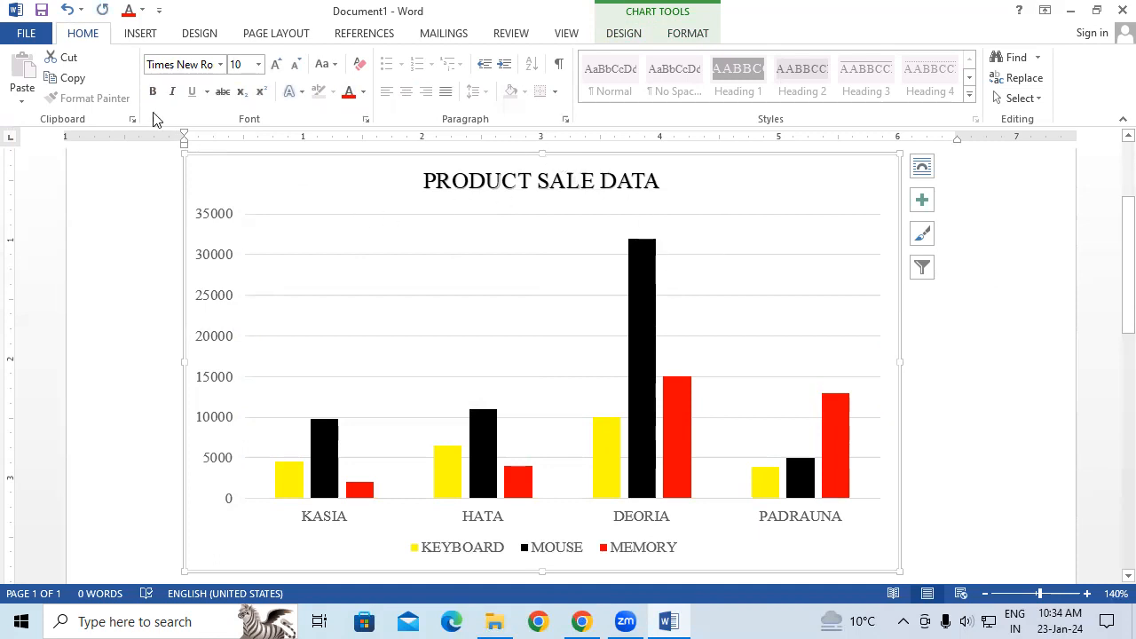
Step: Preview the other chart element options and place the legend on the left side of the chart
{"action": "left_click", "coordinate": [604, 40]}
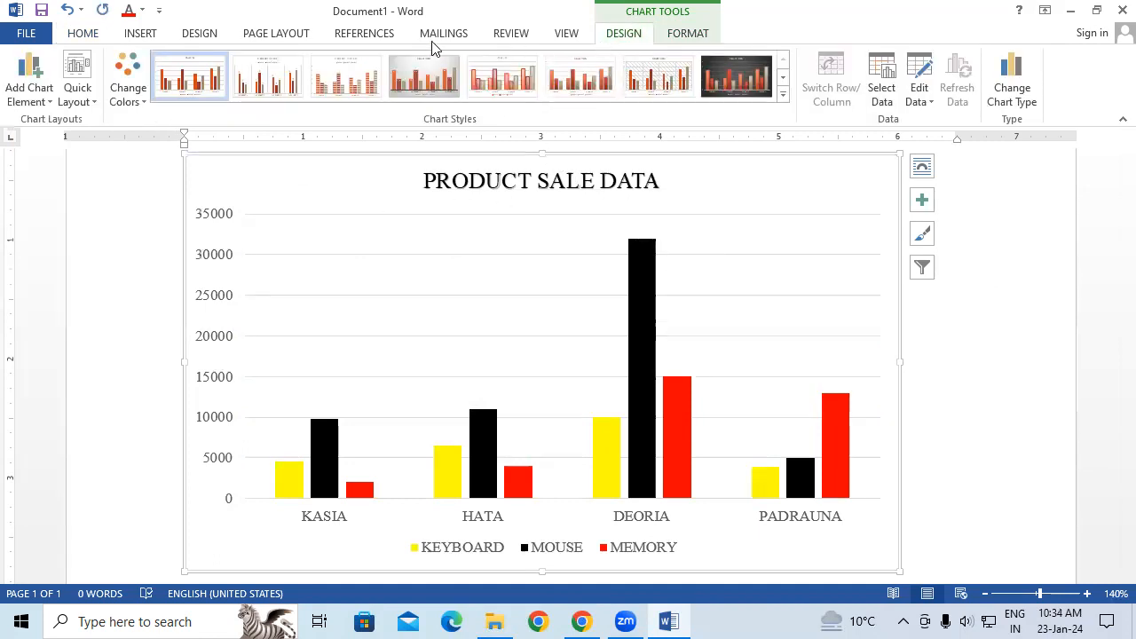
{"action": "left_click", "coordinate": [24, 76]}
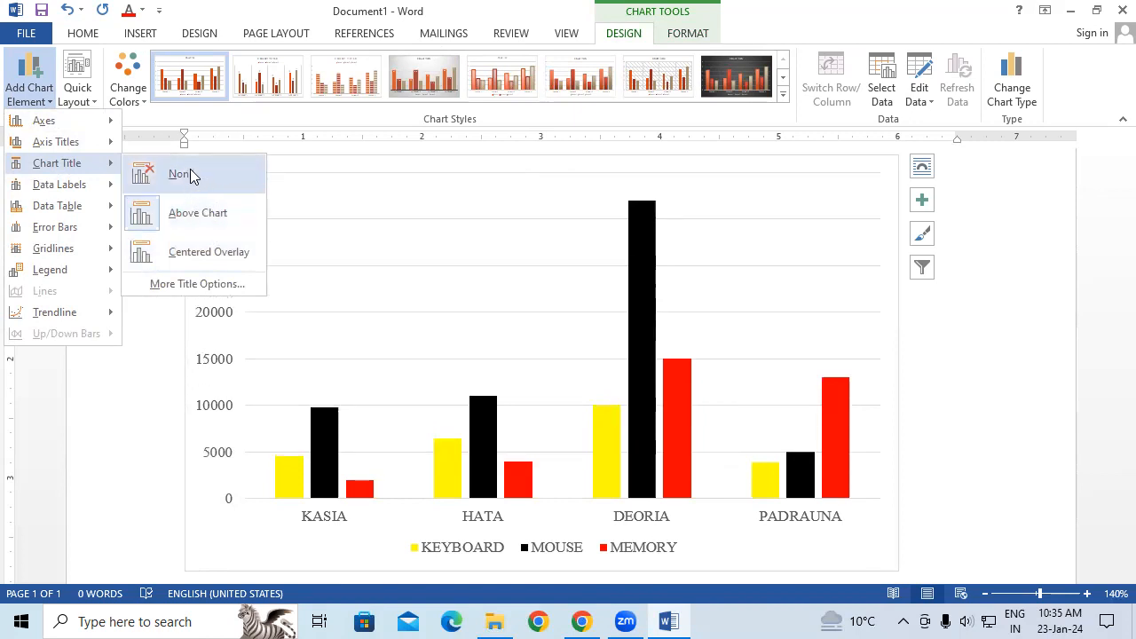
{"action": "mouse_move", "coordinate": [71, 194]}
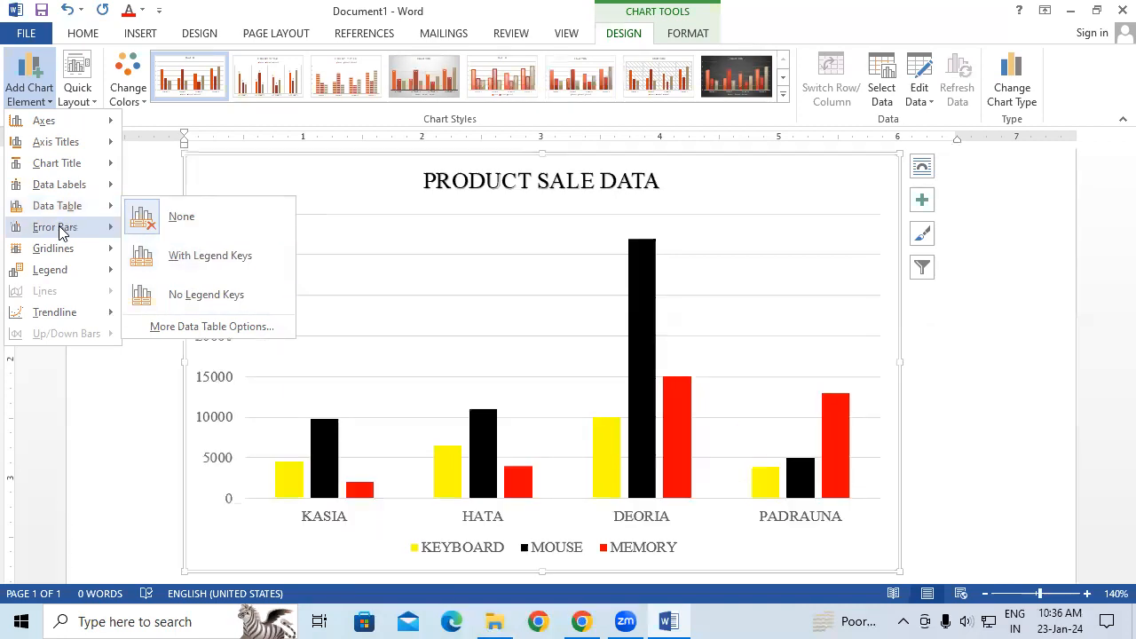
{"action": "mouse_move", "coordinate": [85, 233]}
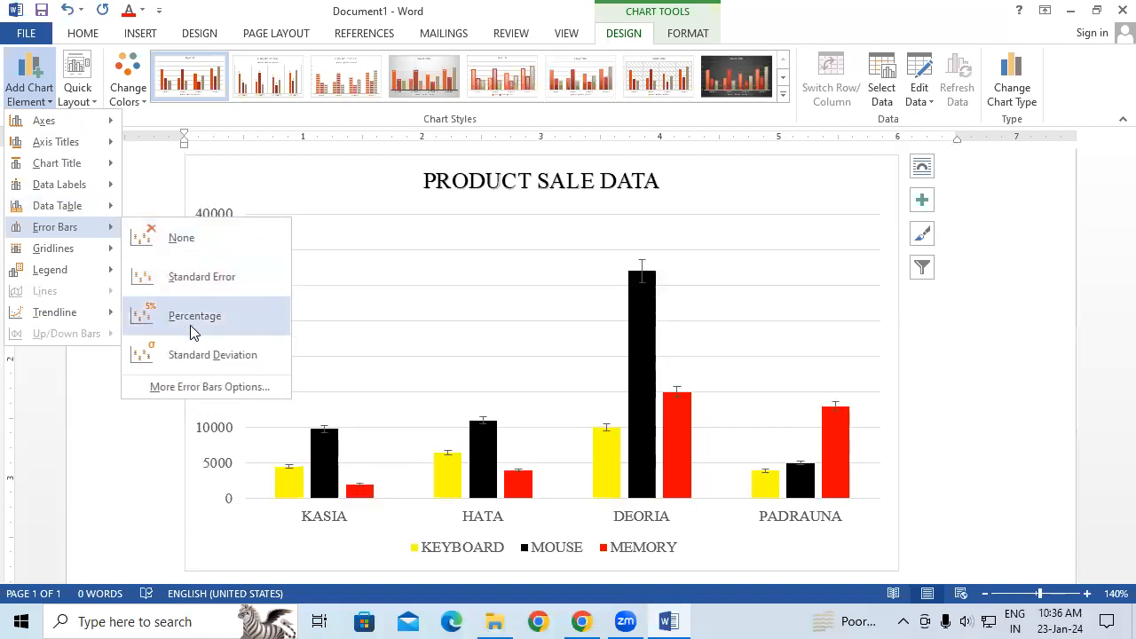
{"action": "mouse_move", "coordinate": [108, 259]}
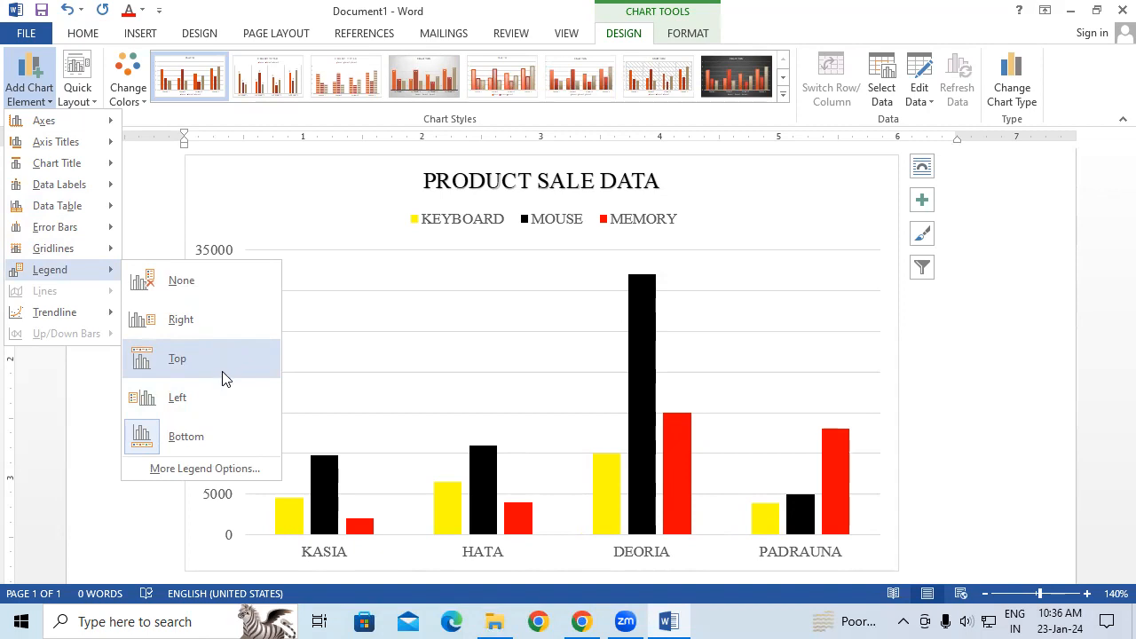
{"action": "left_click", "coordinate": [224, 391]}
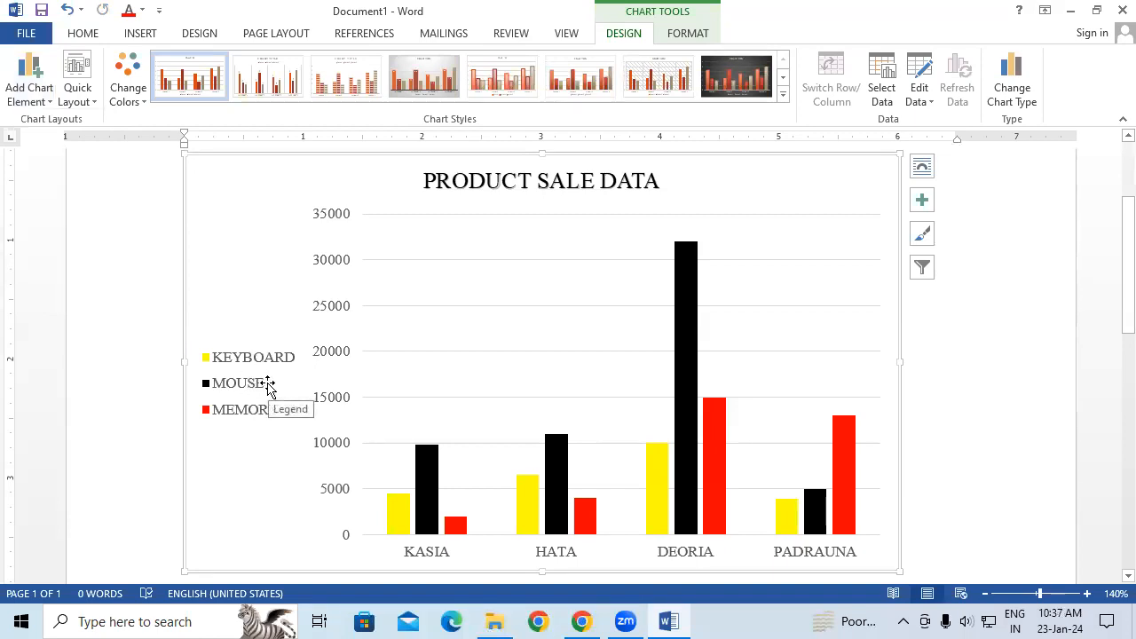
Step: Remove the legend from the chart by setting it to None, and check the chart without it
{"action": "left_click", "coordinate": [38, 100]}
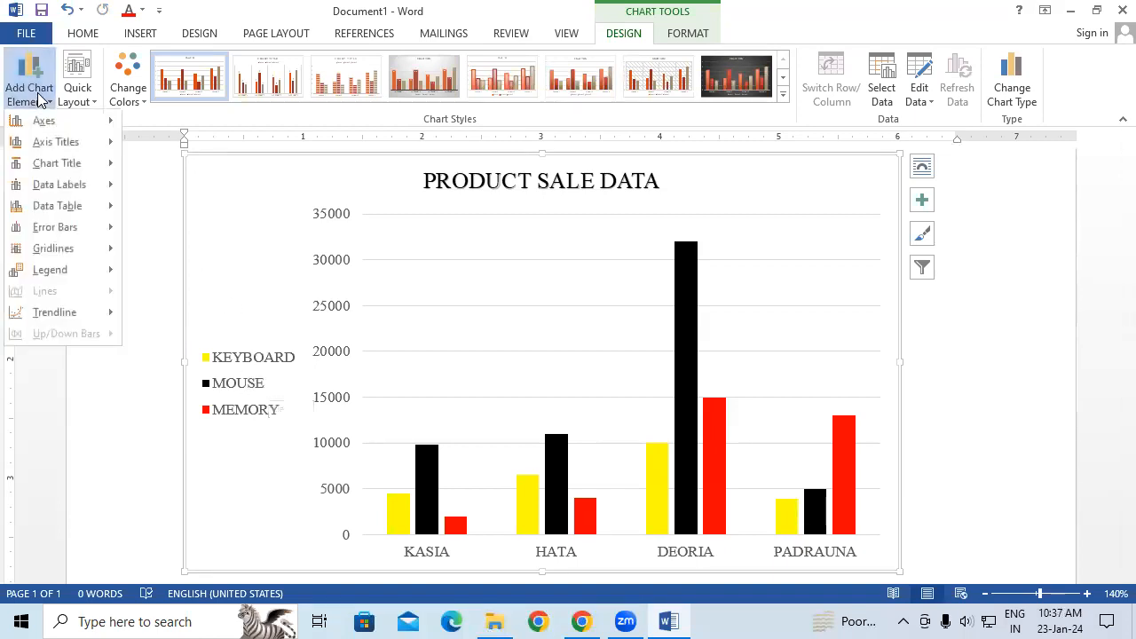
{"action": "mouse_move", "coordinate": [98, 272]}
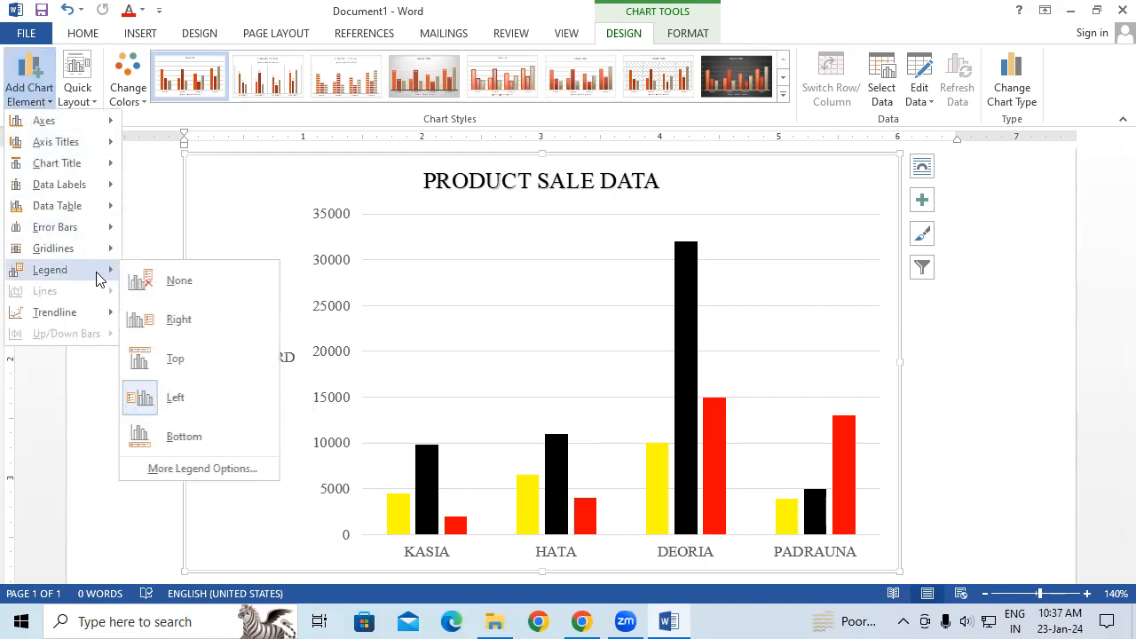
{"action": "left_click", "coordinate": [199, 282]}
{"action": "scroll", "coordinate": [500, 399], "scroll_direction": "down", "scroll_amount": 2}
{"action": "scroll", "coordinate": [501, 402], "scroll_direction": "up", "scroll_amount": 3}
{"action": "scroll", "coordinate": [502, 400], "scroll_direction": "down", "scroll_amount": 2}
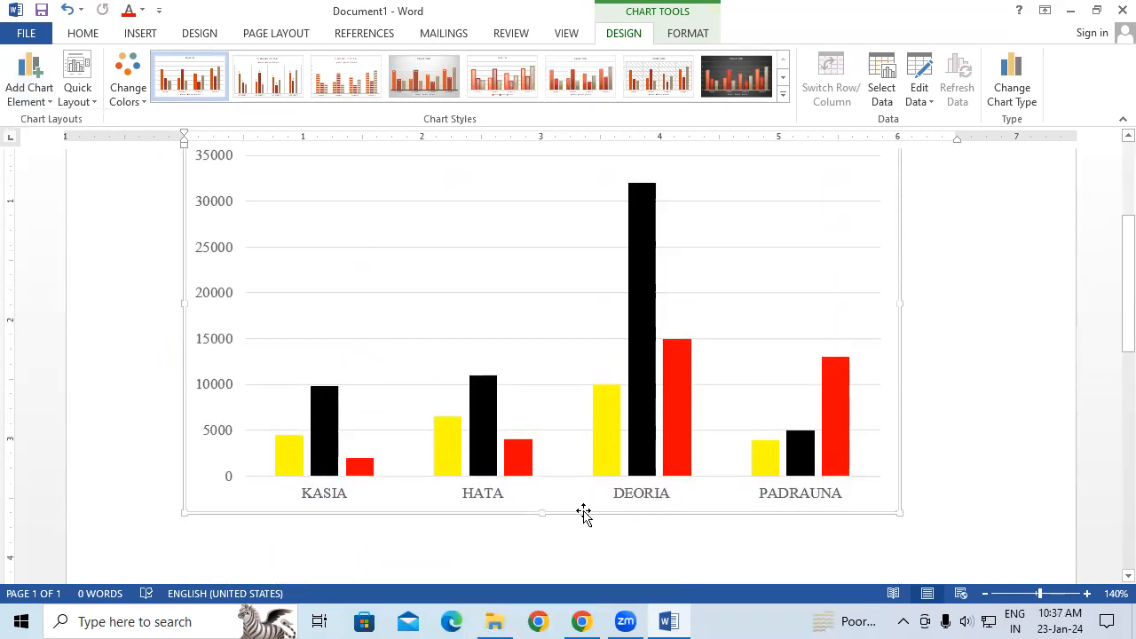
{"action": "scroll", "coordinate": [584, 514], "scroll_direction": "up", "scroll_amount": 1}
{"action": "scroll", "coordinate": [583, 514], "scroll_direction": "down", "scroll_amount": 2}
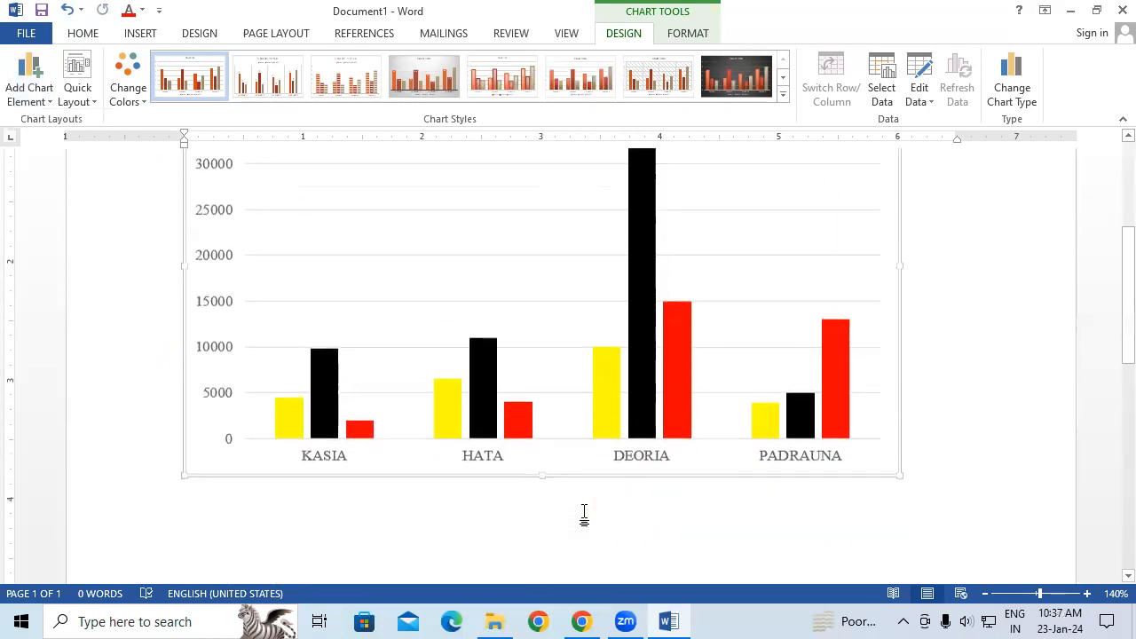
Step: Set the chart's legend to the Bottom position
{"action": "left_click", "coordinate": [46, 94]}
{"action": "mouse_move", "coordinate": [114, 280]}
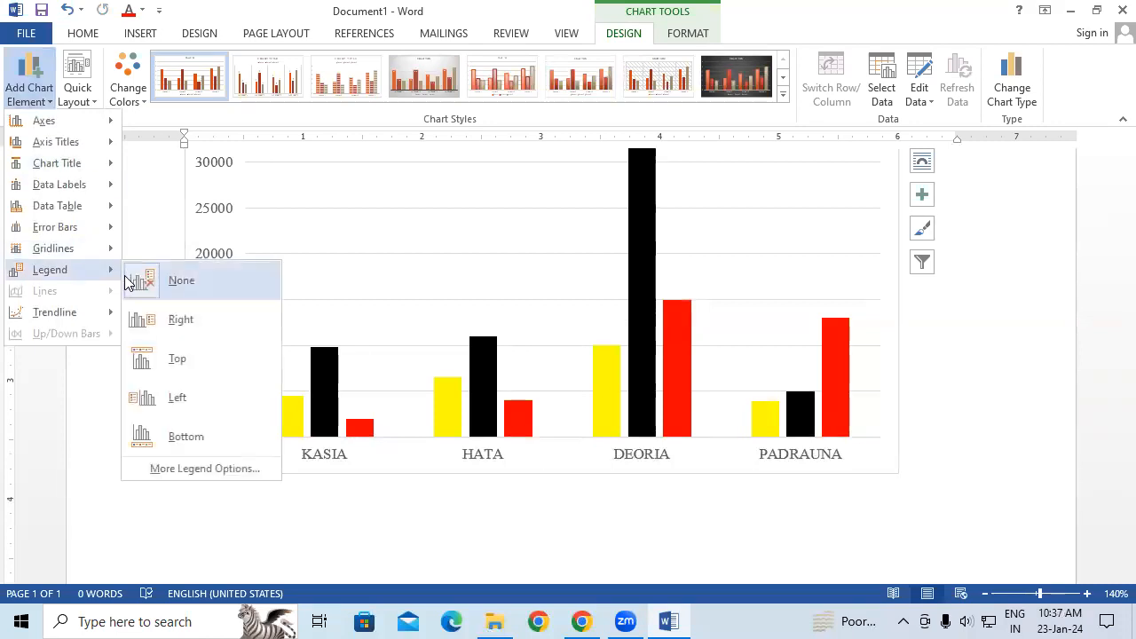
{"action": "left_click", "coordinate": [220, 443]}
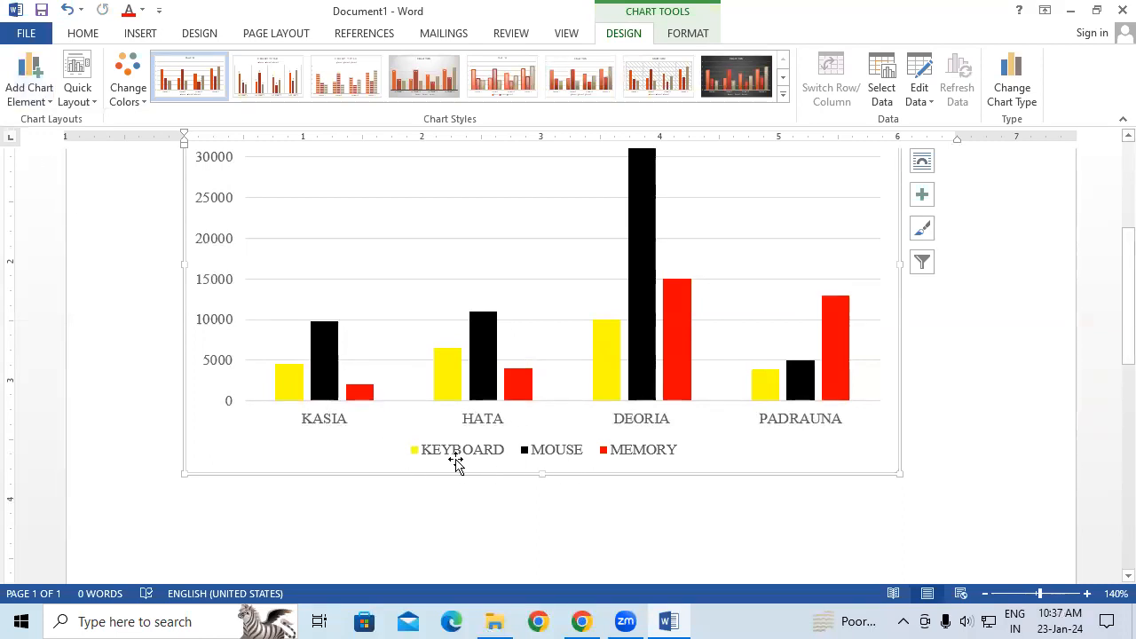
Step: Move the chart's legend to the Top position, between the title and the plot area
{"action": "left_click", "coordinate": [24, 94]}
{"action": "mouse_move", "coordinate": [94, 271]}
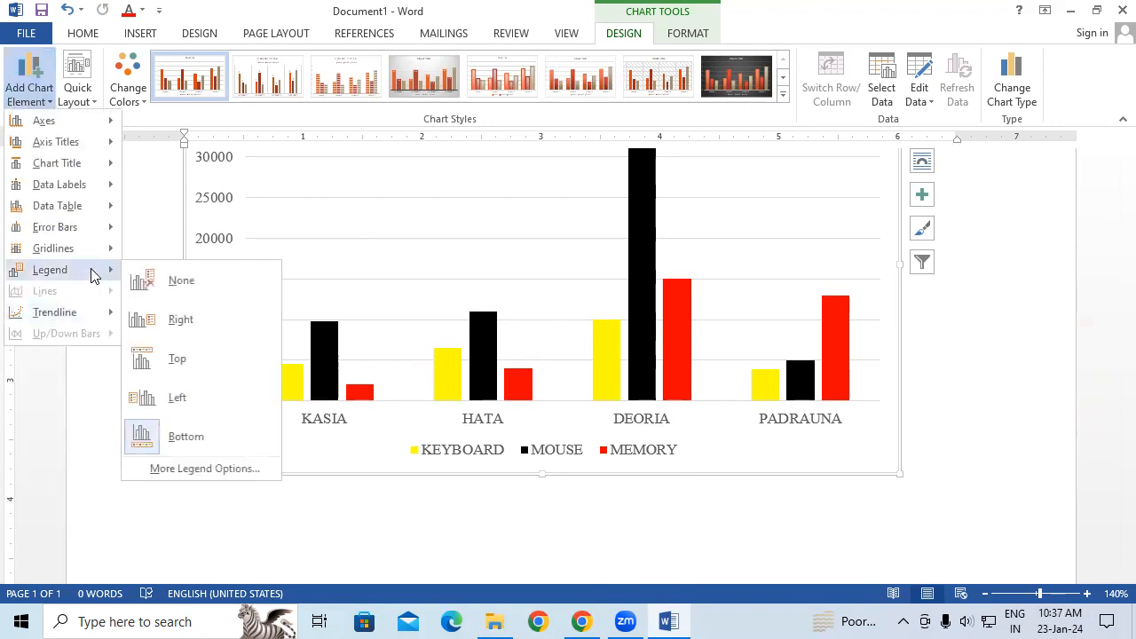
{"action": "left_click", "coordinate": [197, 359]}
{"action": "scroll", "coordinate": [586, 459], "scroll_direction": "up", "scroll_amount": 2}
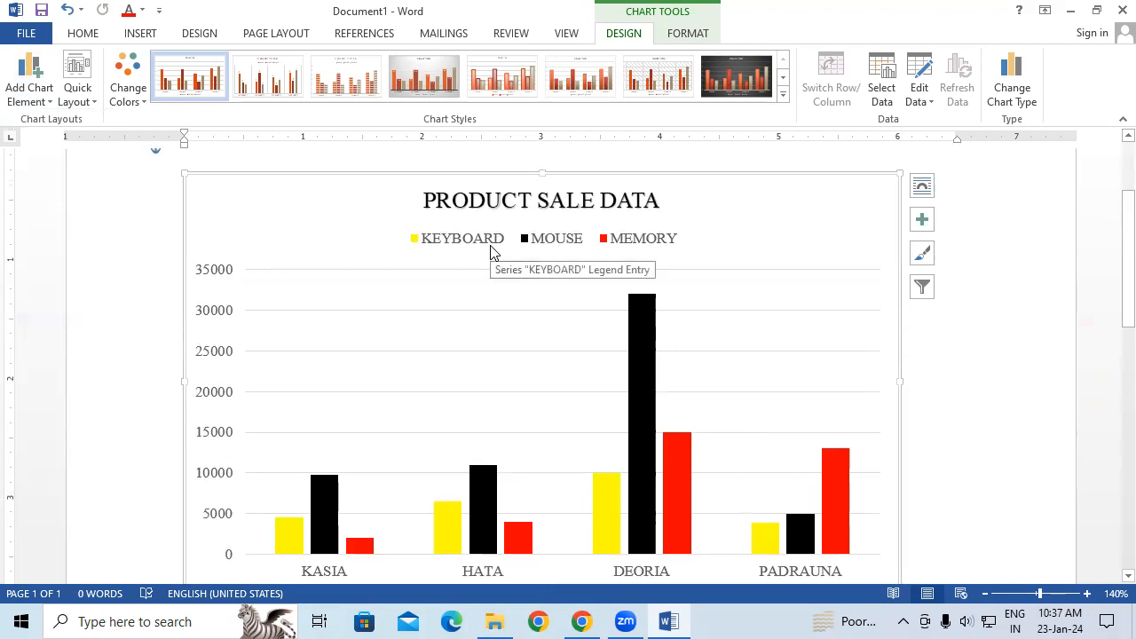
Step: Look over the trendline options and the available chart types without changing the chart
{"action": "left_click", "coordinate": [25, 85]}
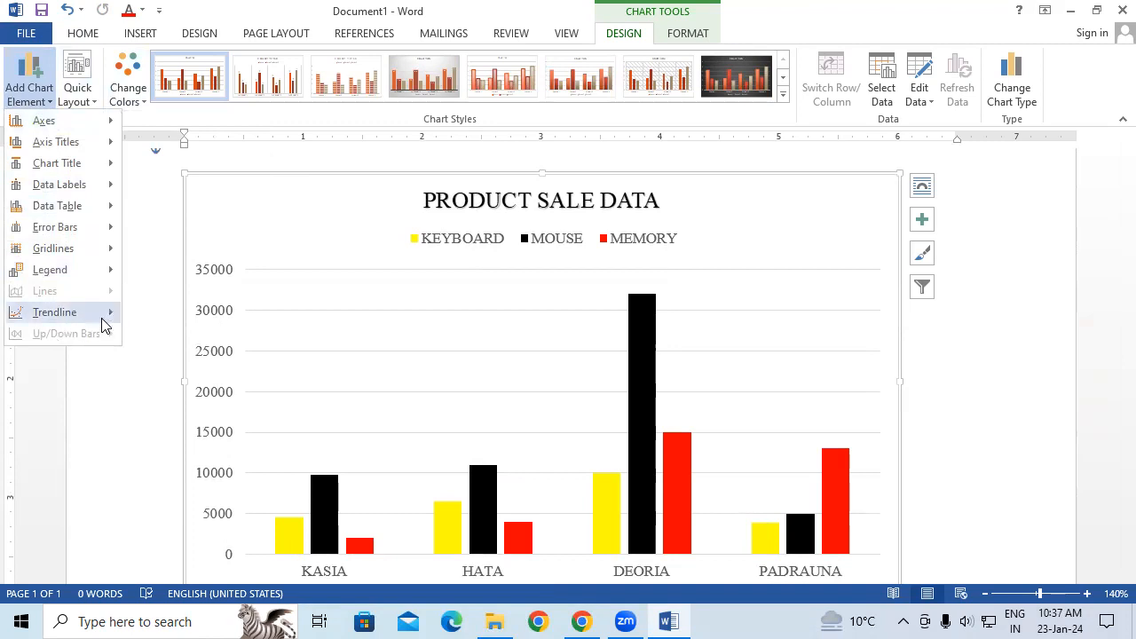
{"action": "mouse_move", "coordinate": [102, 319]}
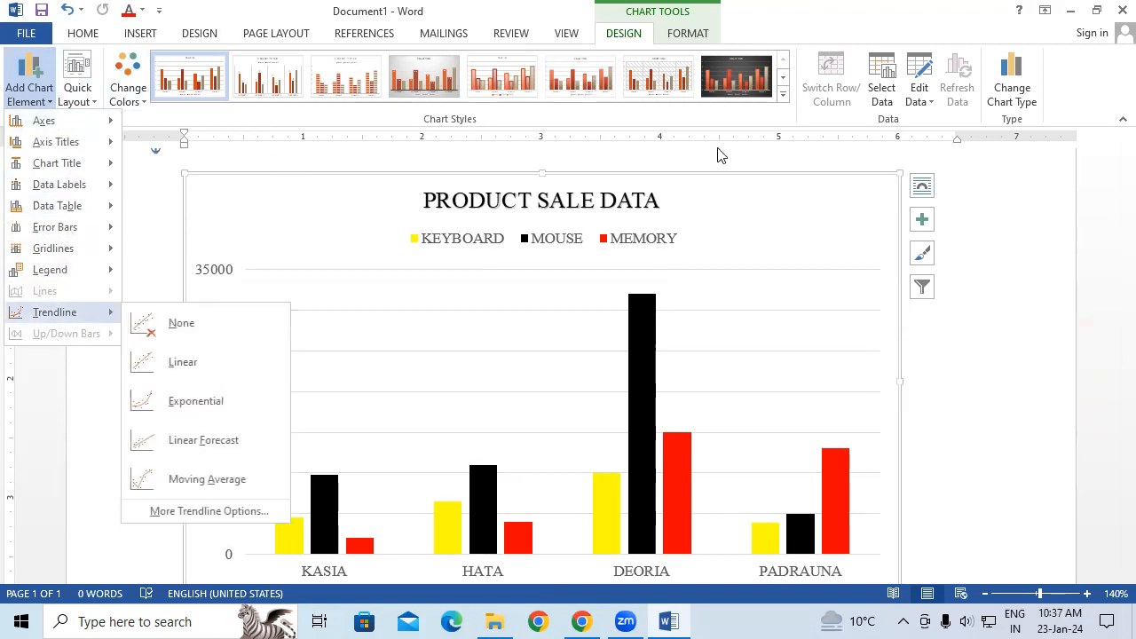
{"action": "left_click", "coordinate": [1017, 105]}
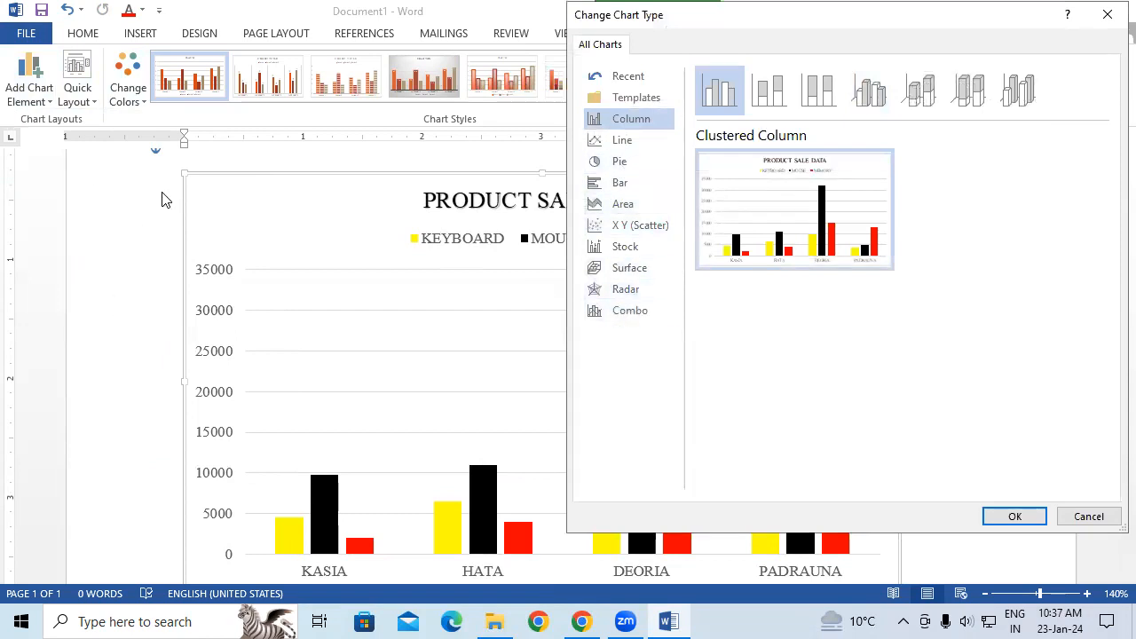
{"action": "left_click", "coordinate": [1107, 14]}
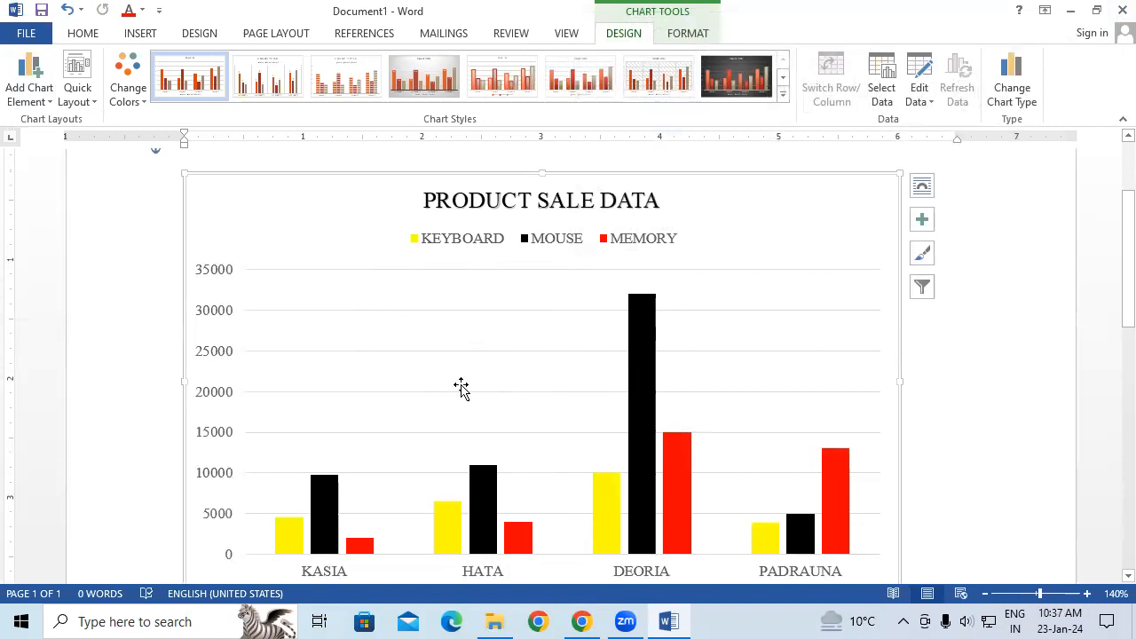
Step: Preview the gridline options and the quick layouts on the chart without applying any of them
{"action": "left_click", "coordinate": [27, 94]}
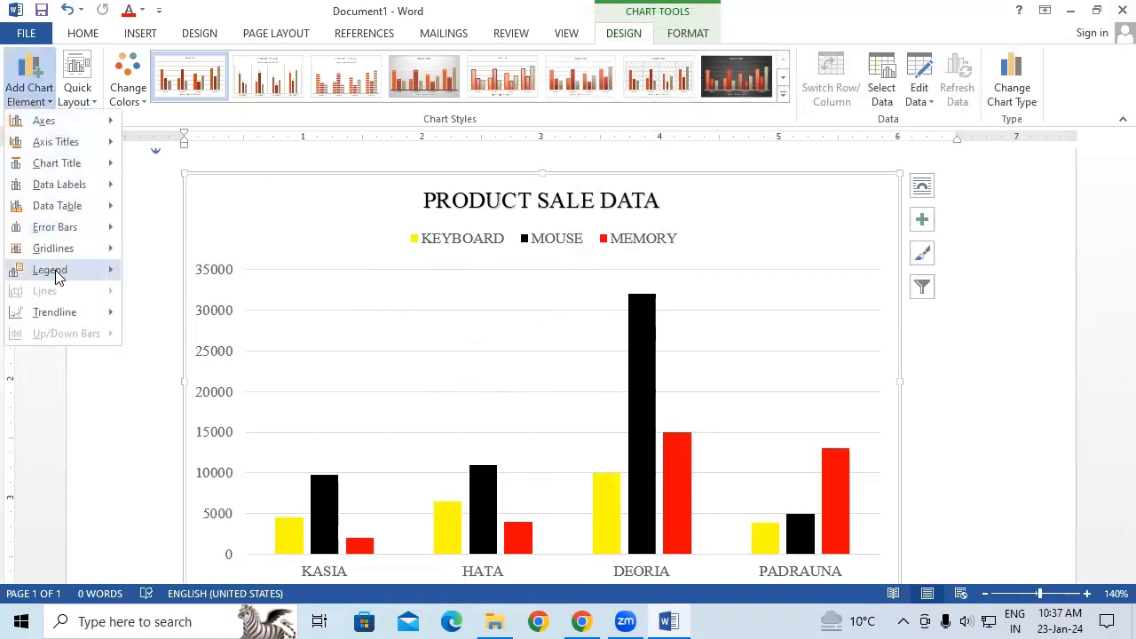
{"action": "mouse_move", "coordinate": [107, 248]}
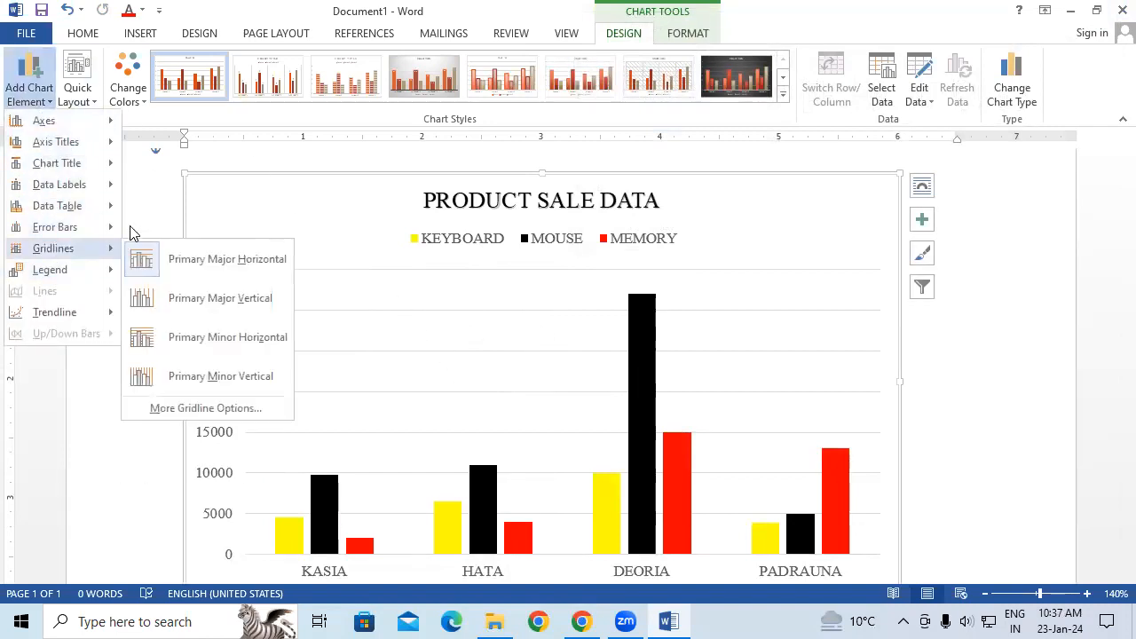
{"action": "left_click", "coordinate": [139, 348]}
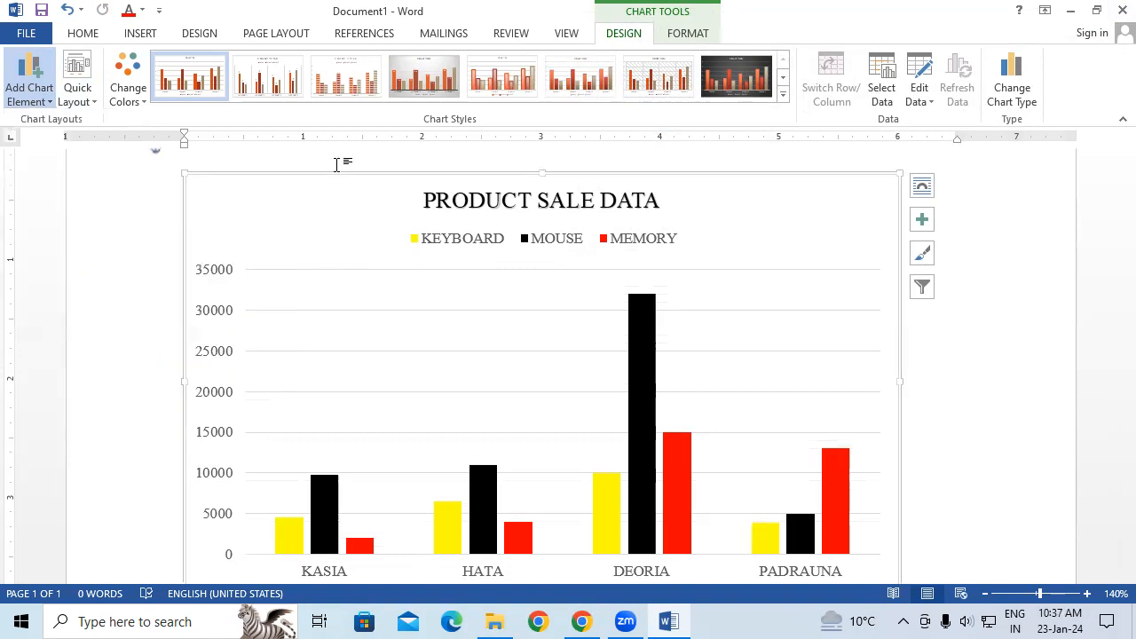
{"action": "left_click", "coordinate": [95, 89]}
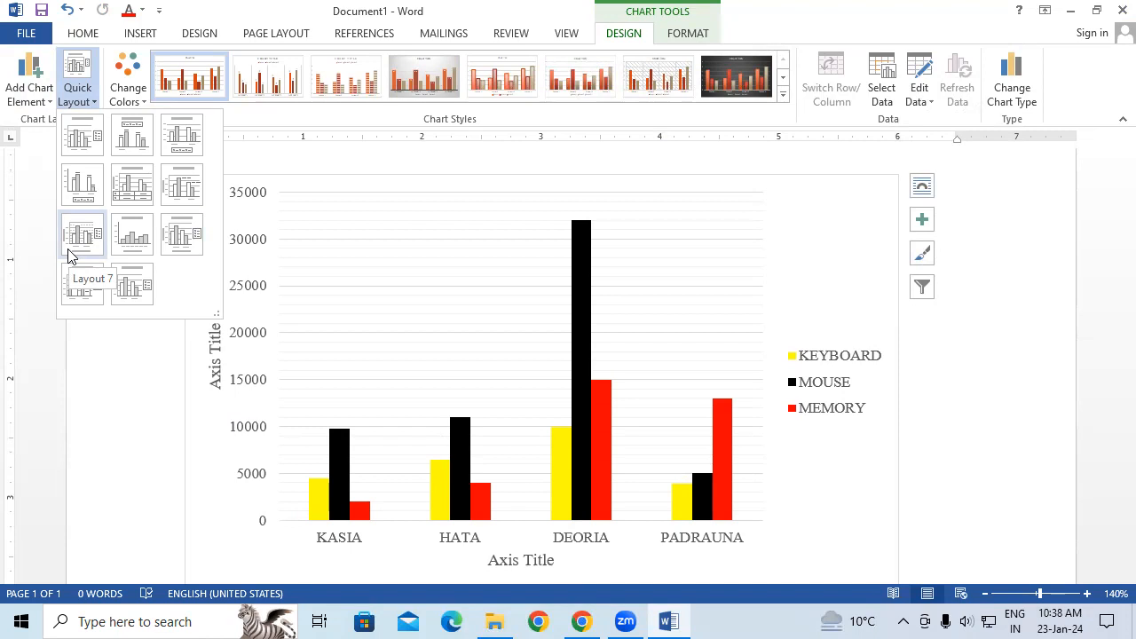
{"action": "left_click", "coordinate": [275, 218]}
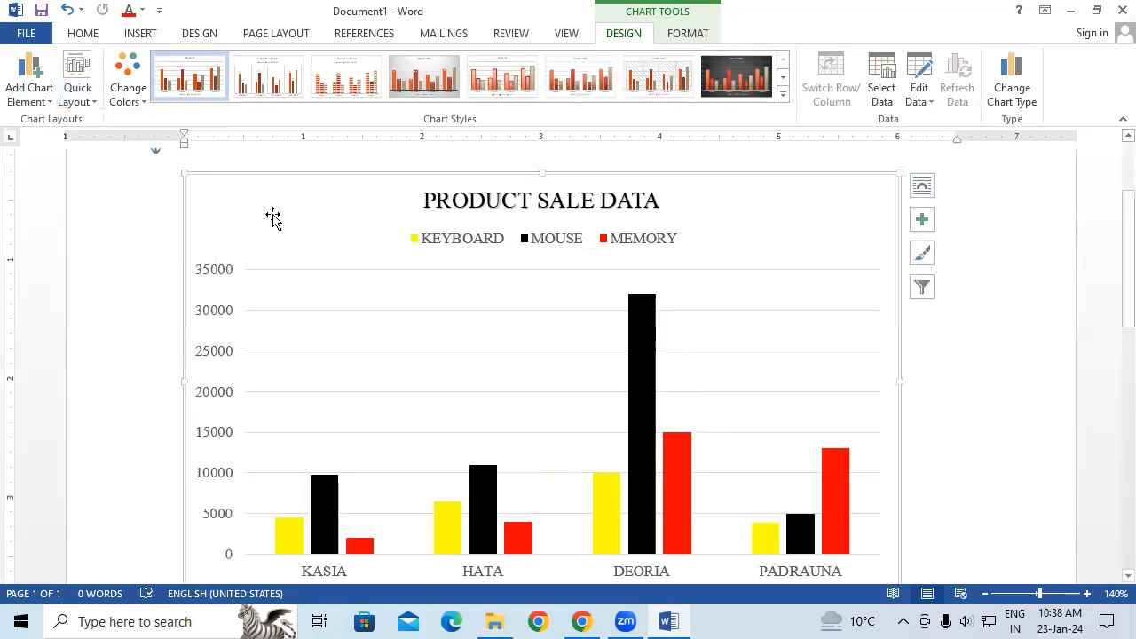
Step: Preview the chart's colour palettes and look through the full set of chart styles without applying any
{"action": "left_click", "coordinate": [137, 99]}
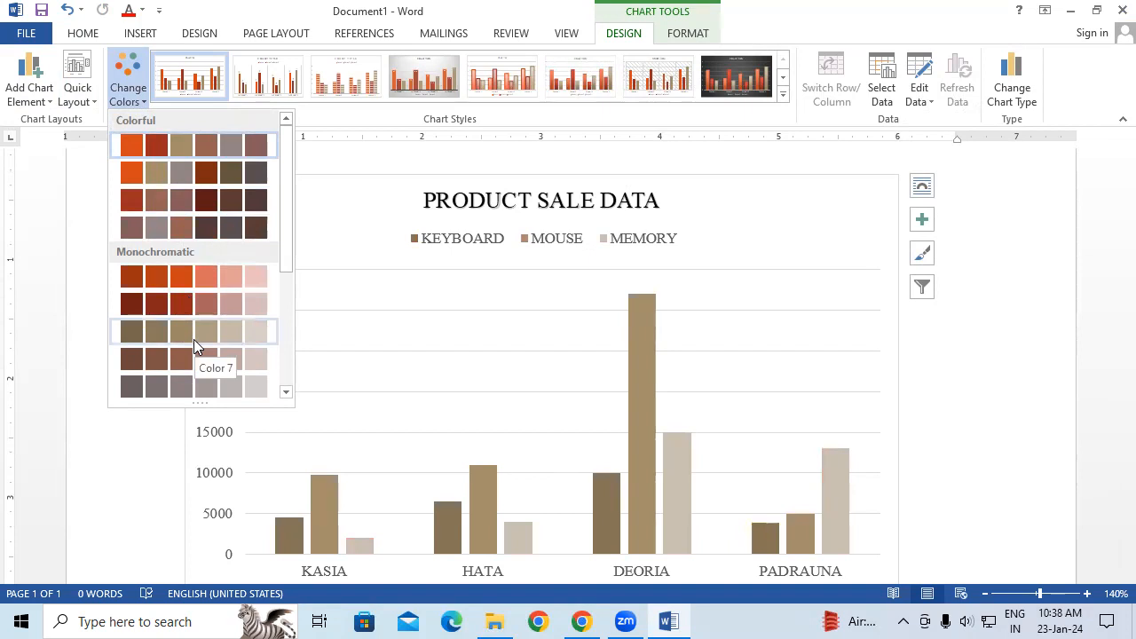
{"action": "left_click", "coordinate": [431, 359]}
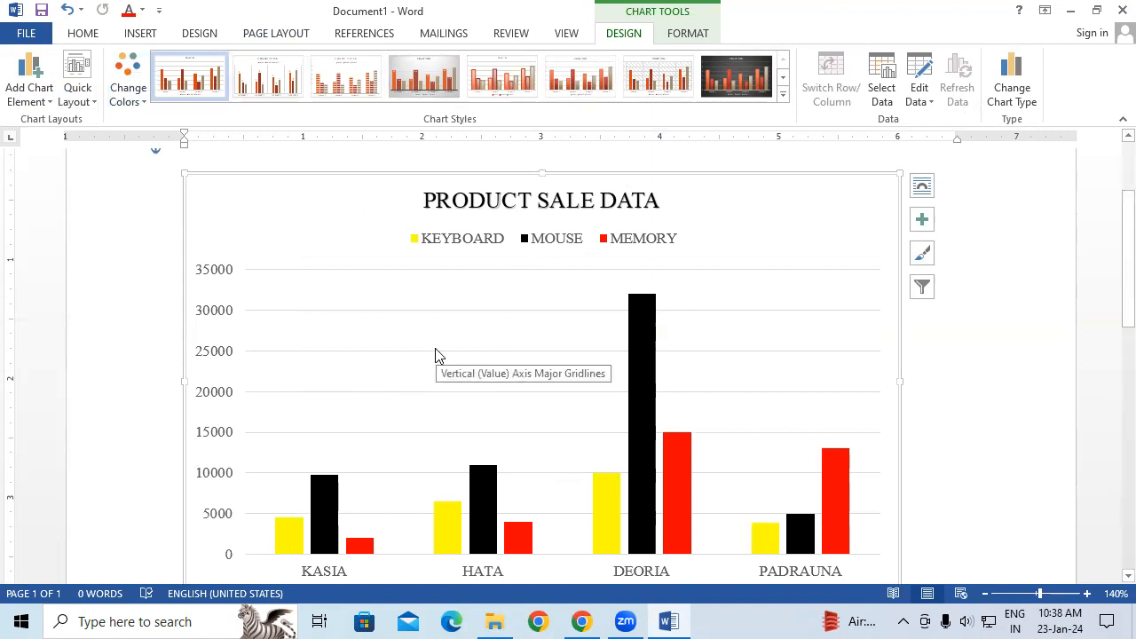
{"action": "left_click", "coordinate": [782, 94]}
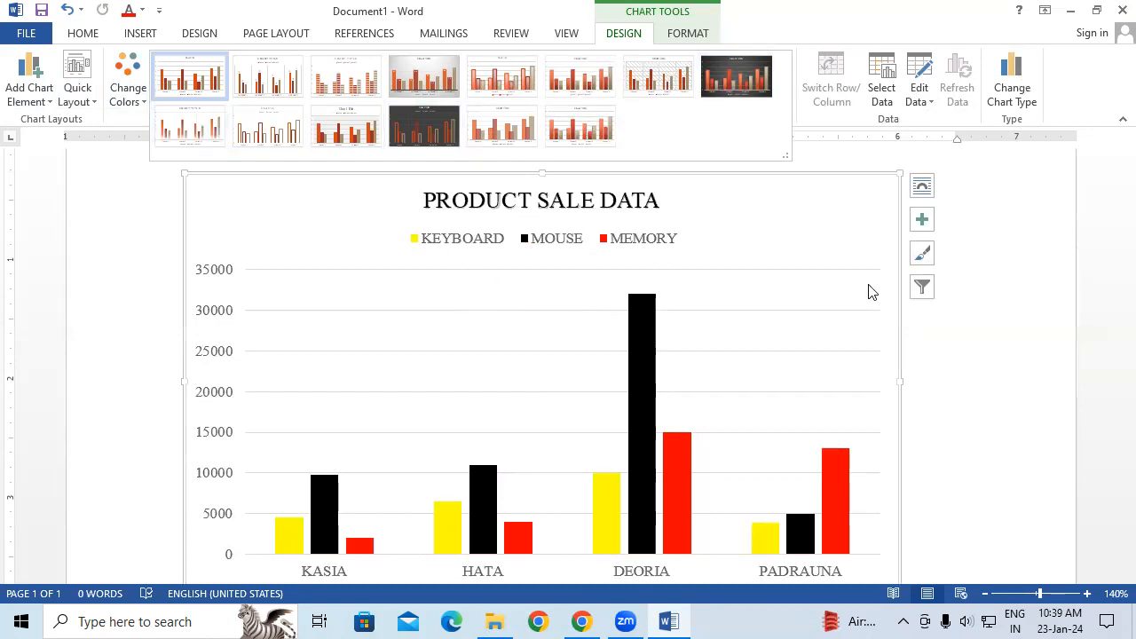
{"action": "left_click", "coordinate": [813, 268]}
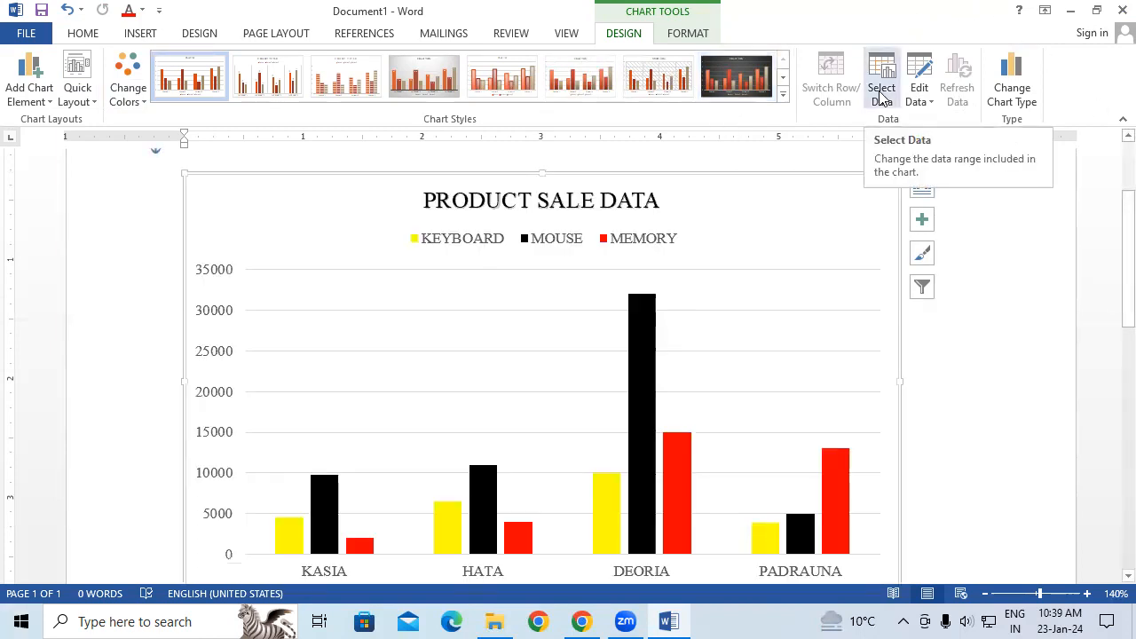
Step: Review the chart's data source selection, close it, and move the data sheet clear of the columns
{"action": "left_click", "coordinate": [881, 96]}
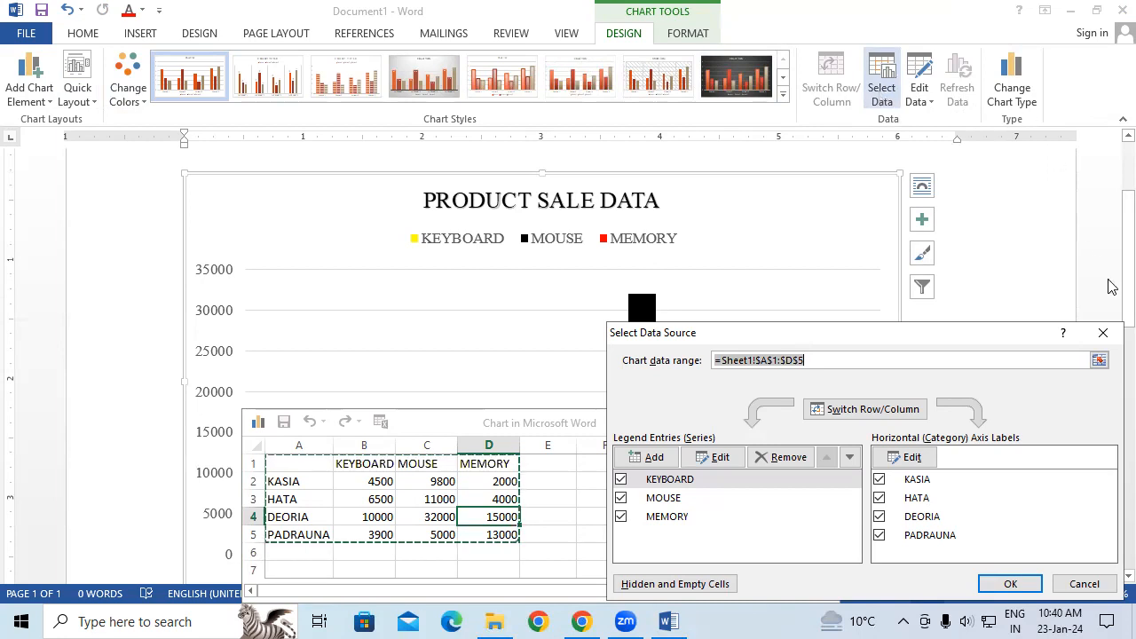
{"action": "left_click", "coordinate": [1102, 332]}
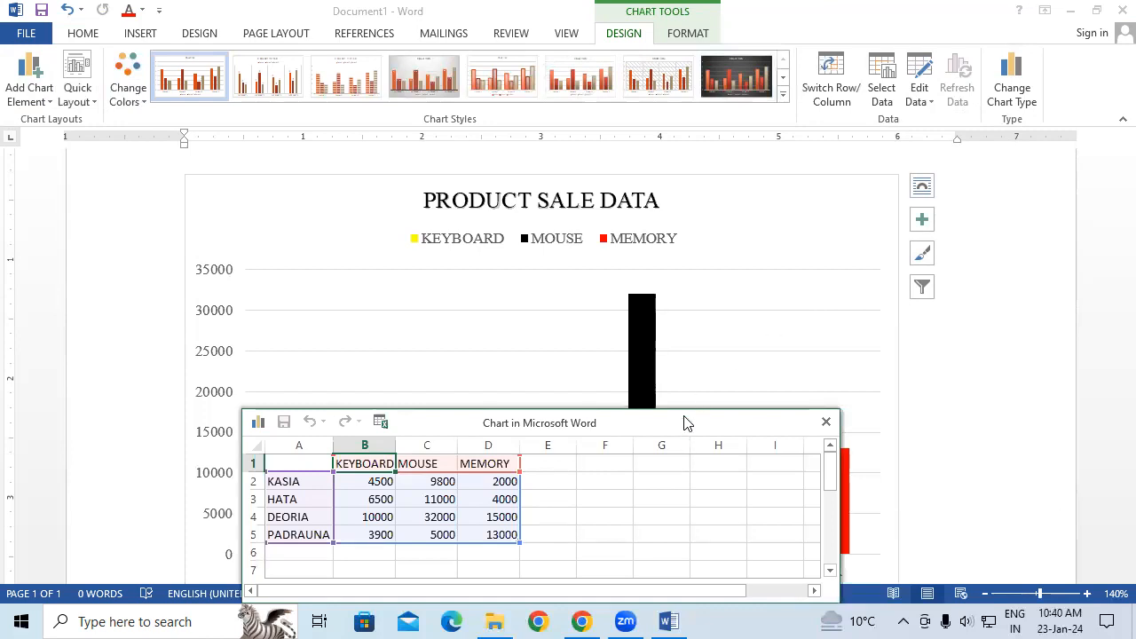
{"action": "left_click_drag", "start_coordinate": [594, 424], "coordinate": [403, 30]}
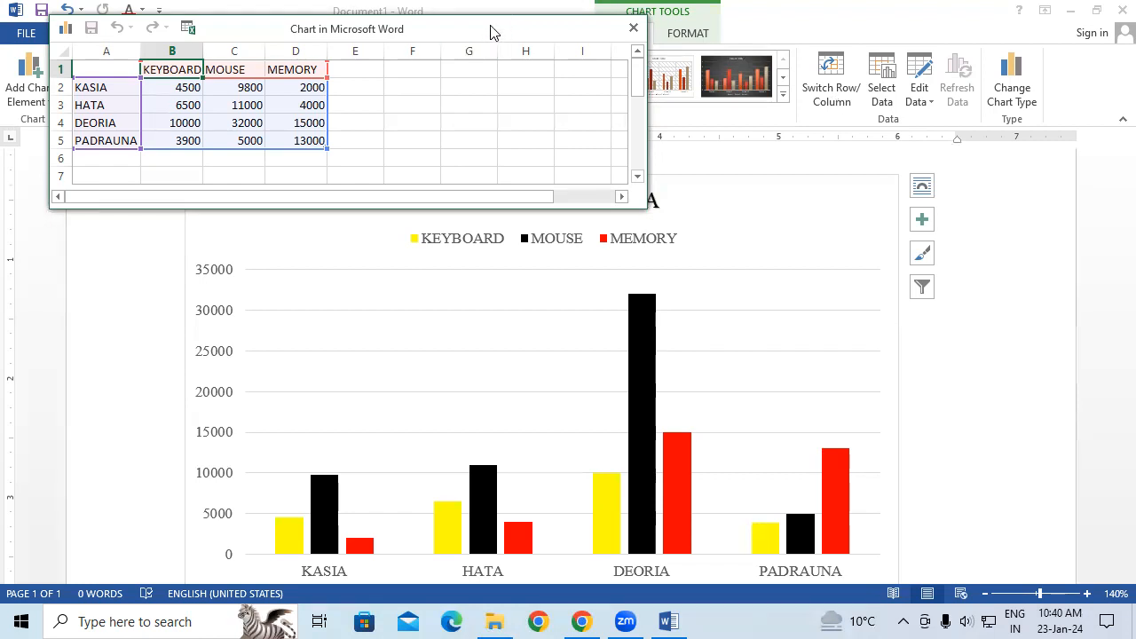
{"action": "left_click_drag", "start_coordinate": [488, 30], "coordinate": [451, 16]}
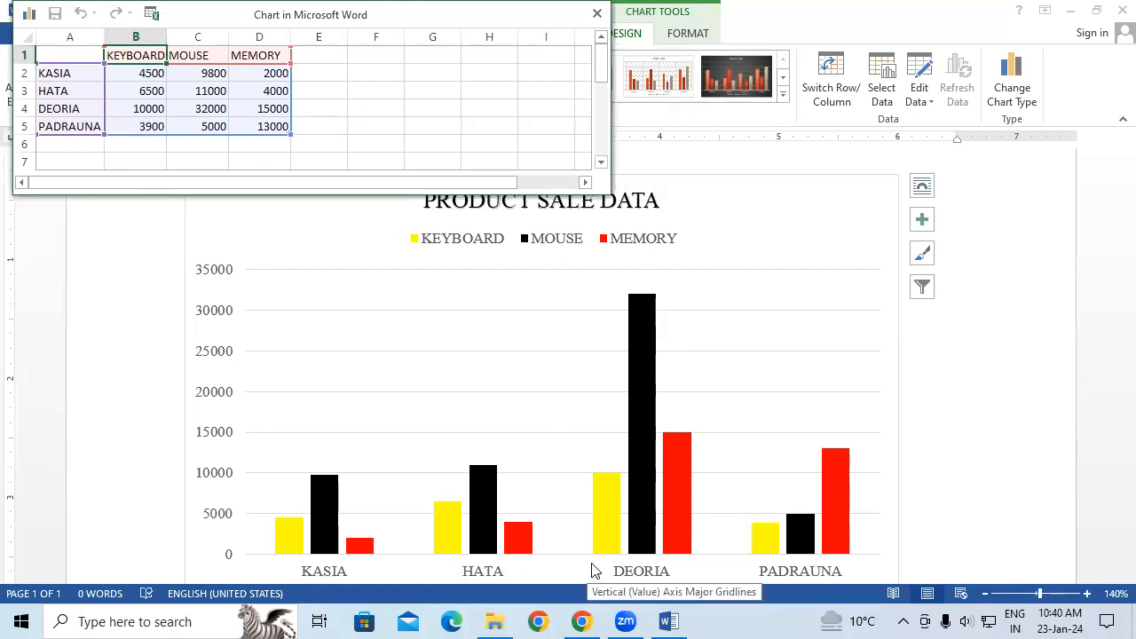
Step: Switch the chart's rows and columns back and forth to compare both arrangements, ending with the products as series
{"action": "left_click", "coordinate": [843, 93]}
{"action": "left_click", "coordinate": [843, 92]}
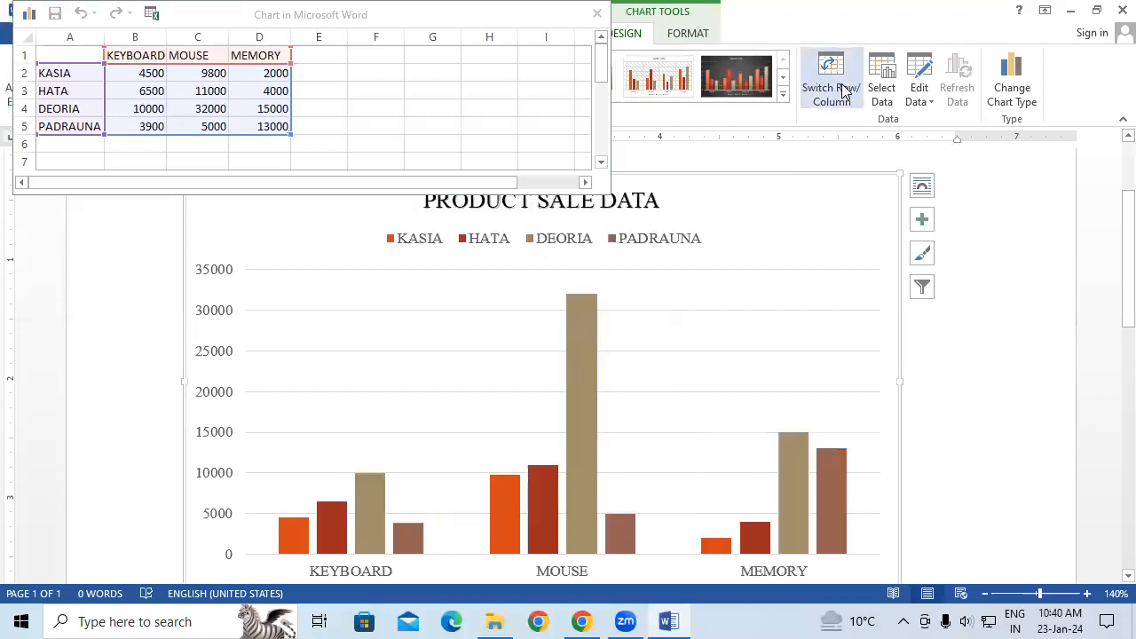
{"action": "left_click", "coordinate": [842, 87]}
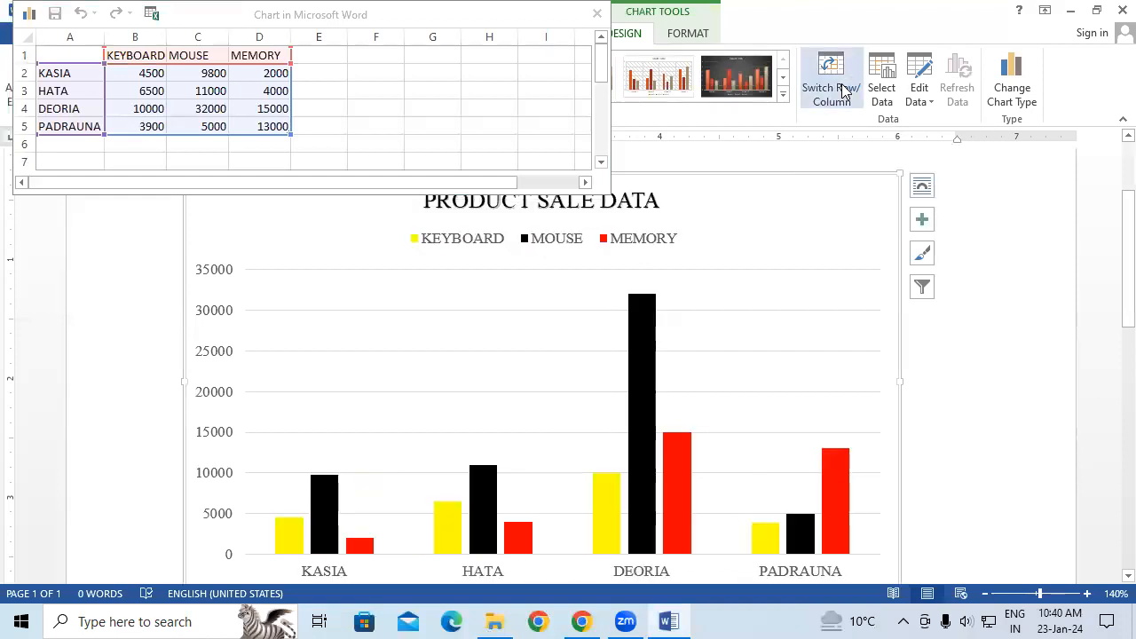
{"action": "left_click", "coordinate": [843, 87]}
{"action": "left_click", "coordinate": [841, 84]}
{"action": "left_click", "coordinate": [841, 83]}
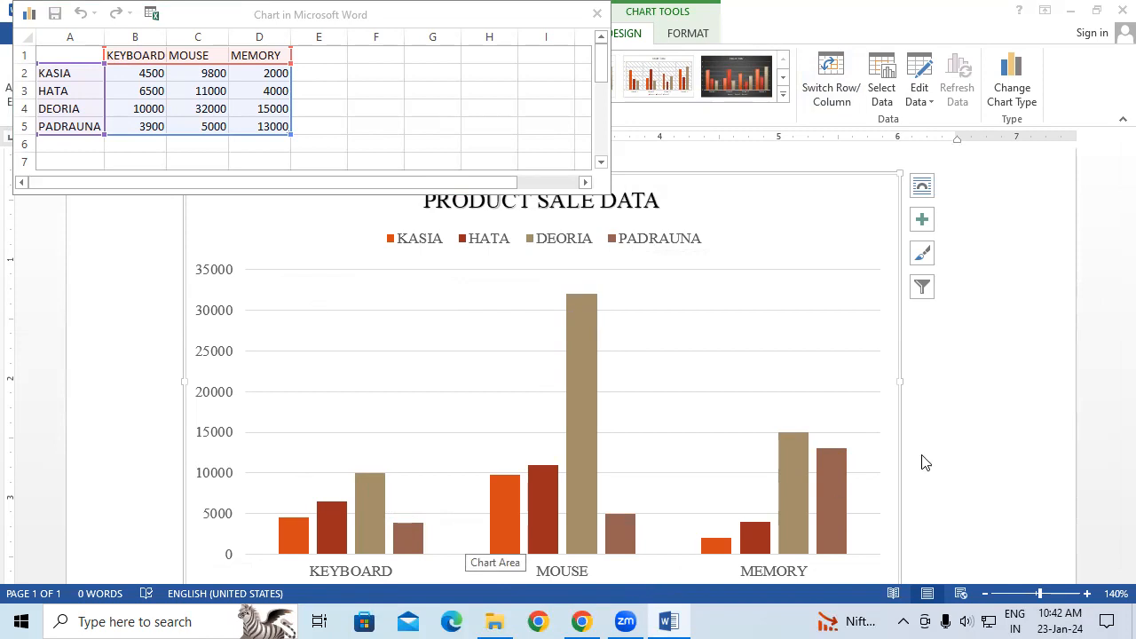
{"action": "left_click", "coordinate": [831, 76]}
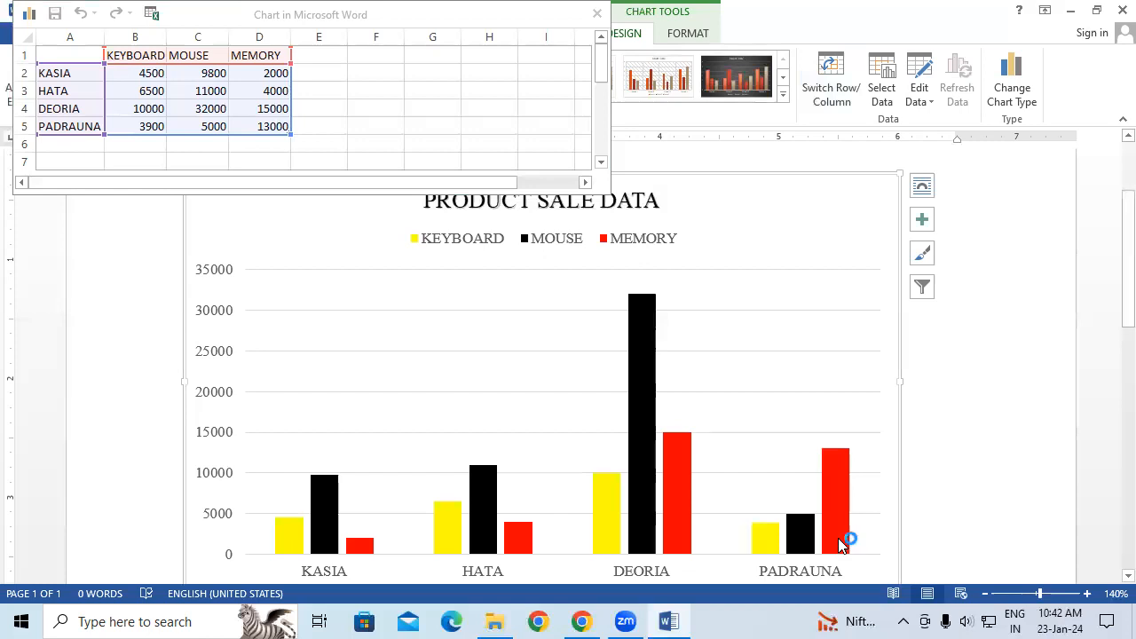
Step: Append 2022 to the chart title so it reads PRODUCT SALE DATA 2022, and deselect the title
{"action": "mouse_move", "coordinate": [837, 540]}
{"action": "left_click", "coordinate": [855, 302]}
{"action": "left_click", "coordinate": [614, 205]}
{"action": "left_click", "coordinate": [658, 202]}
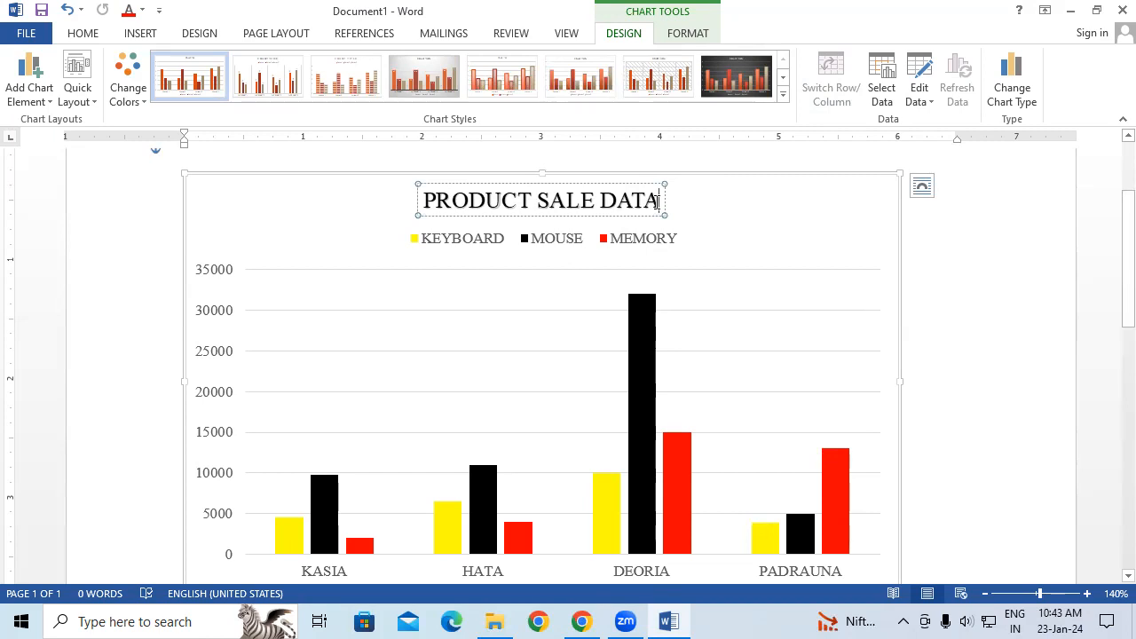
{"action": "type", "text": "2022"}
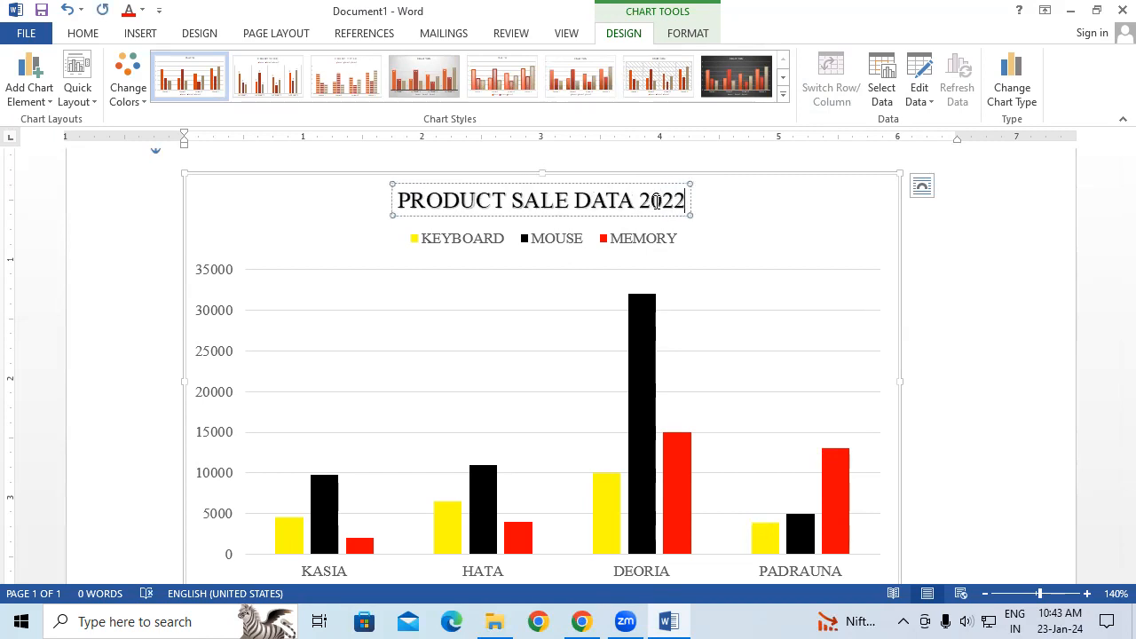
{"action": "left_click", "coordinate": [772, 293]}
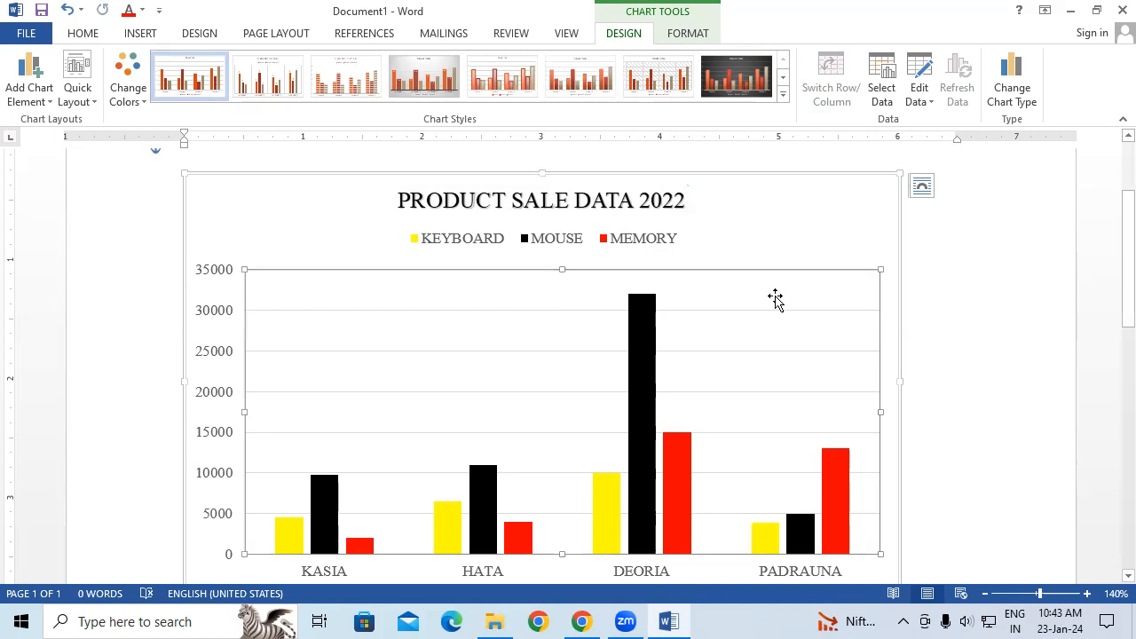
{"action": "left_click", "coordinate": [817, 233]}
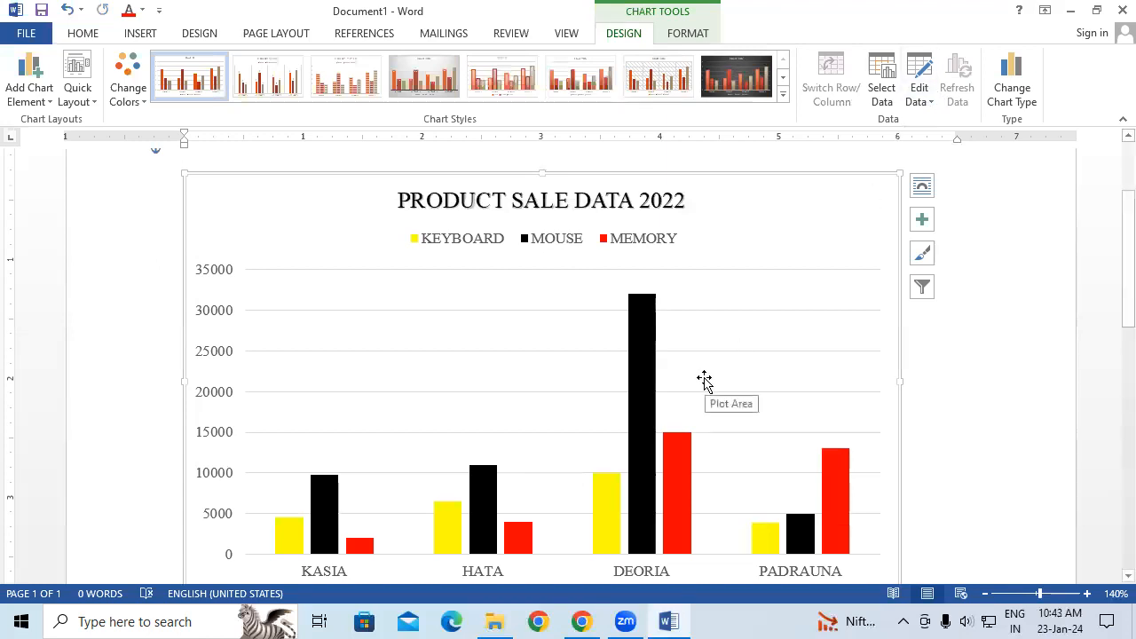
Step: Open the chart's data sheet for editing and move it above the chart, clear of the columns
{"action": "scroll", "coordinate": [529, 297], "scroll_direction": "down", "scroll_amount": 1}
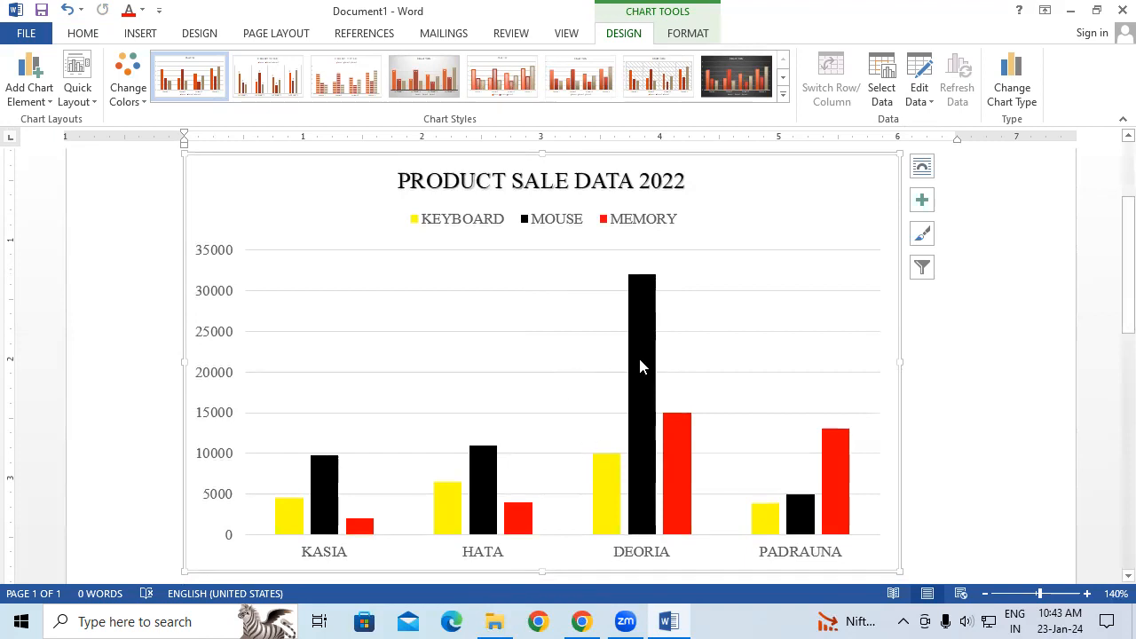
{"action": "mouse_move", "coordinate": [657, 289]}
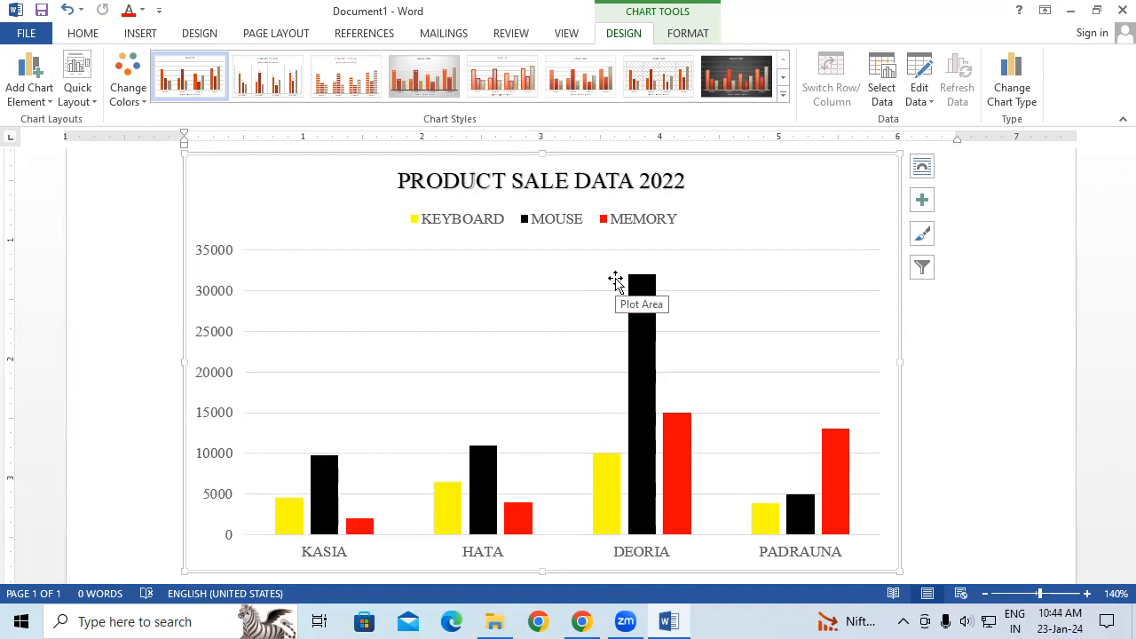
{"action": "left_click", "coordinate": [923, 71]}
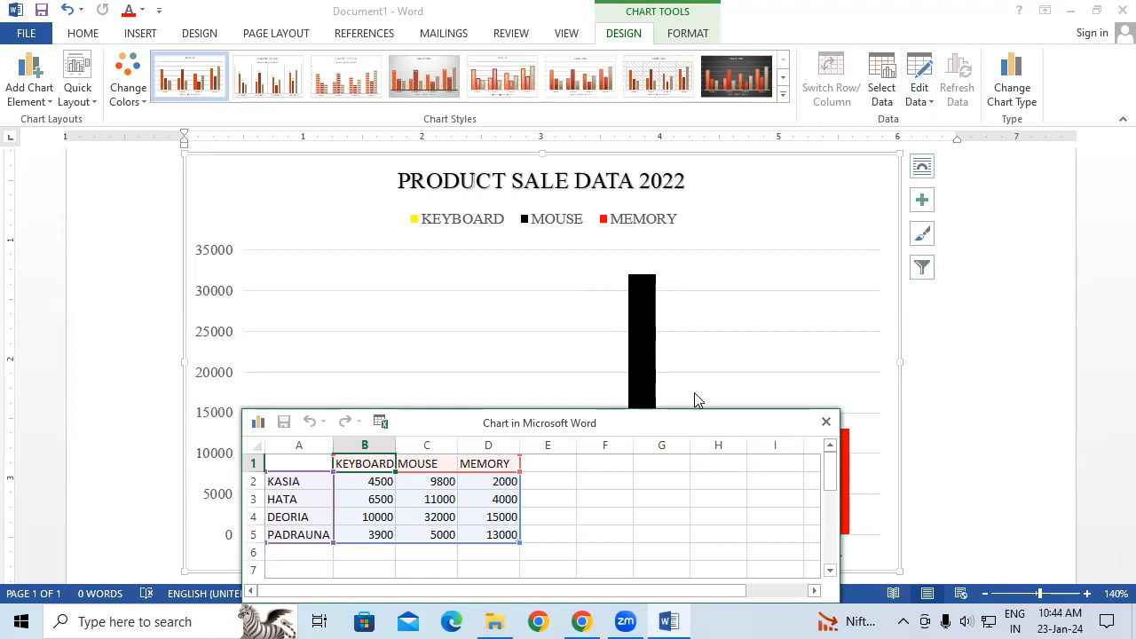
{"action": "left_click_drag", "start_coordinate": [701, 422], "coordinate": [606, 40]}
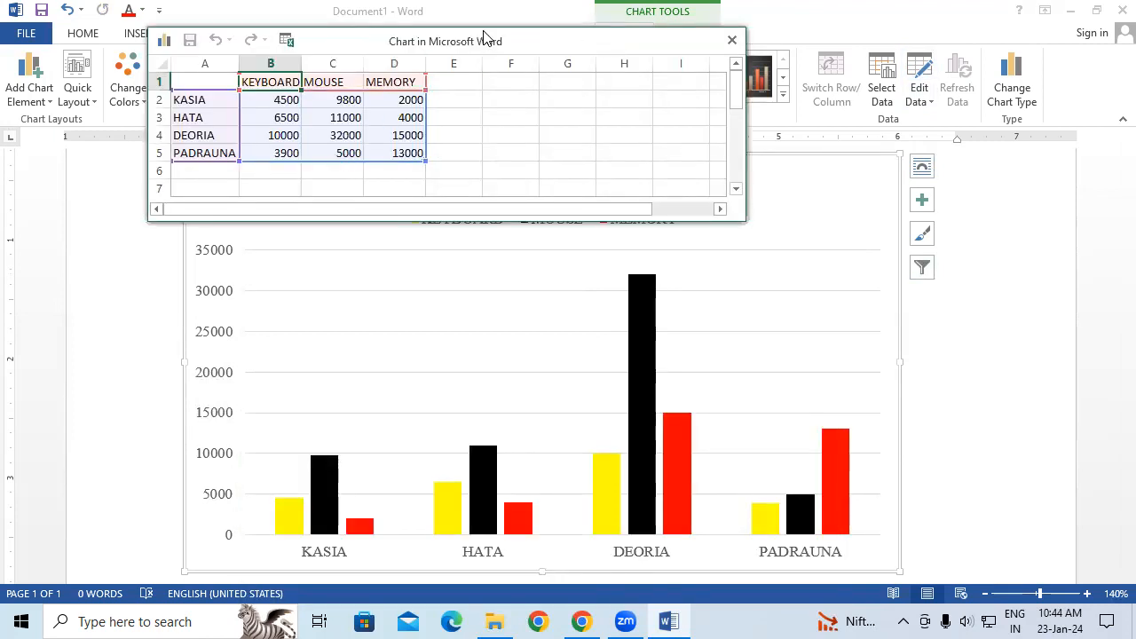
{"action": "left_click_drag", "start_coordinate": [485, 38], "coordinate": [431, 12]}
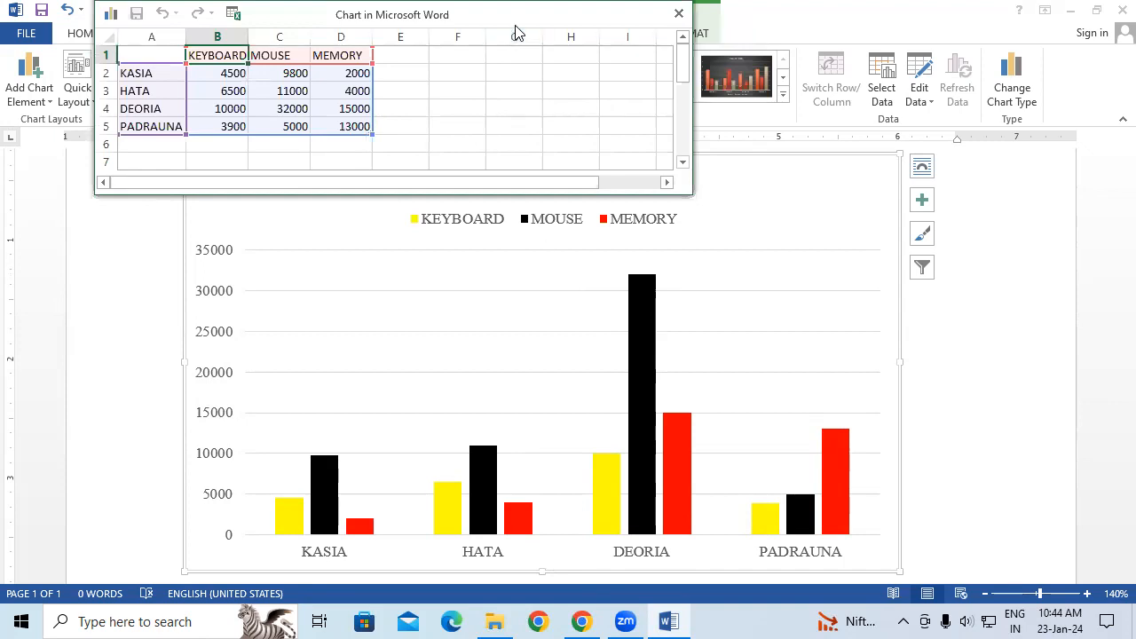
{"action": "left_click_drag", "start_coordinate": [516, 29], "coordinate": [396, 282]}
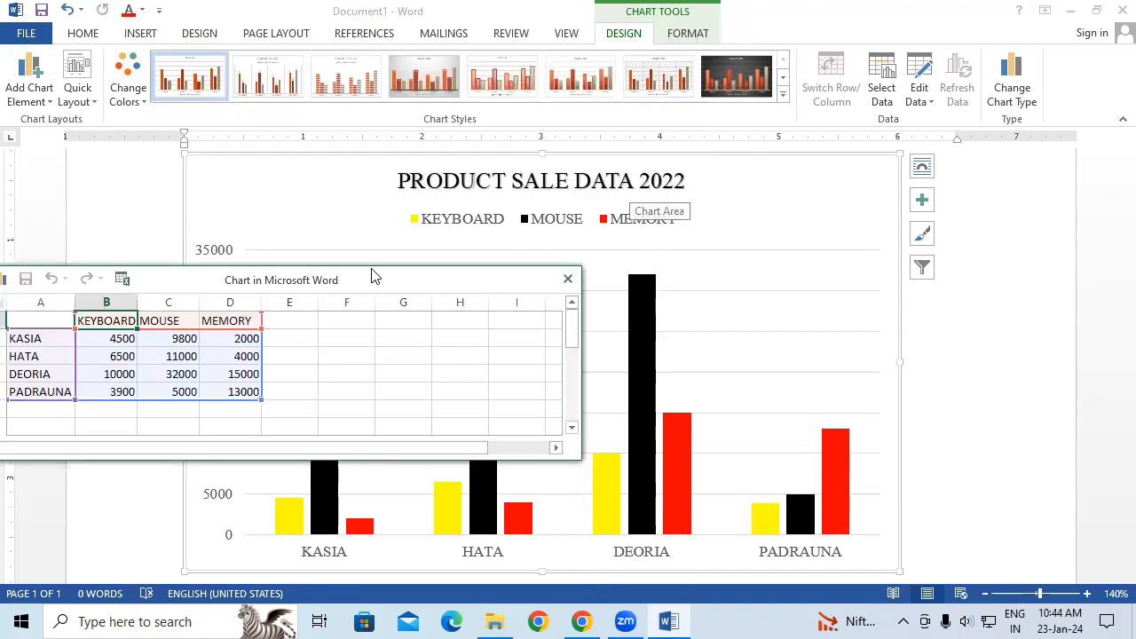
{"action": "left_click_drag", "start_coordinate": [376, 278], "coordinate": [408, 13]}
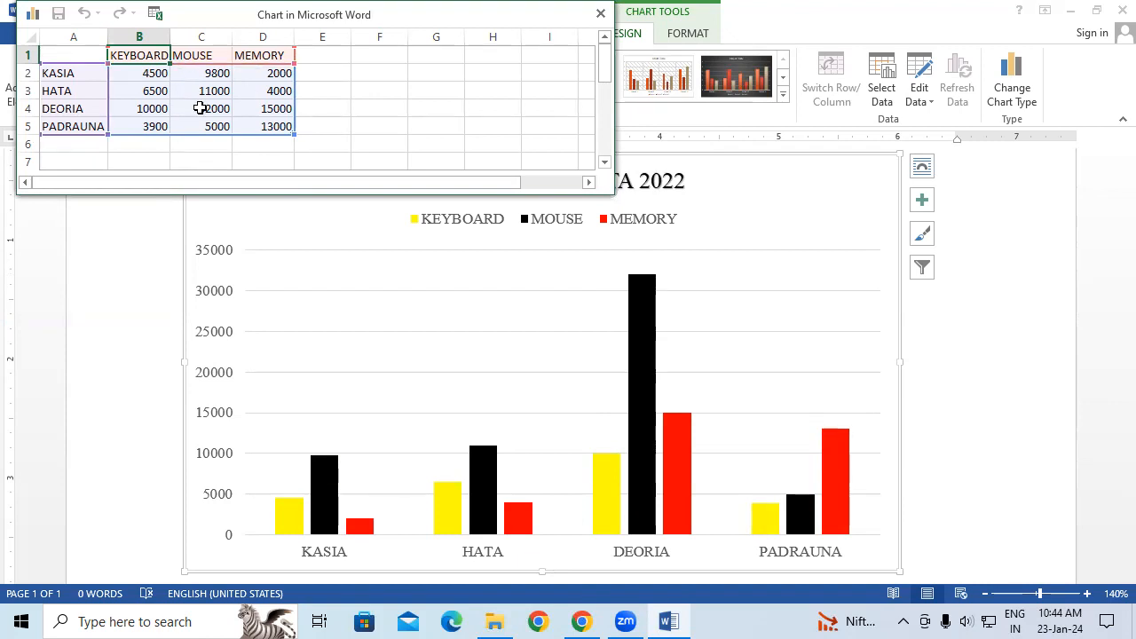
Step: Set the DEORIA row's values to 4500 for KEYBOARD, 9800 for MOUSE and 2000 for MEMORY
{"action": "left_click", "coordinate": [145, 108]}
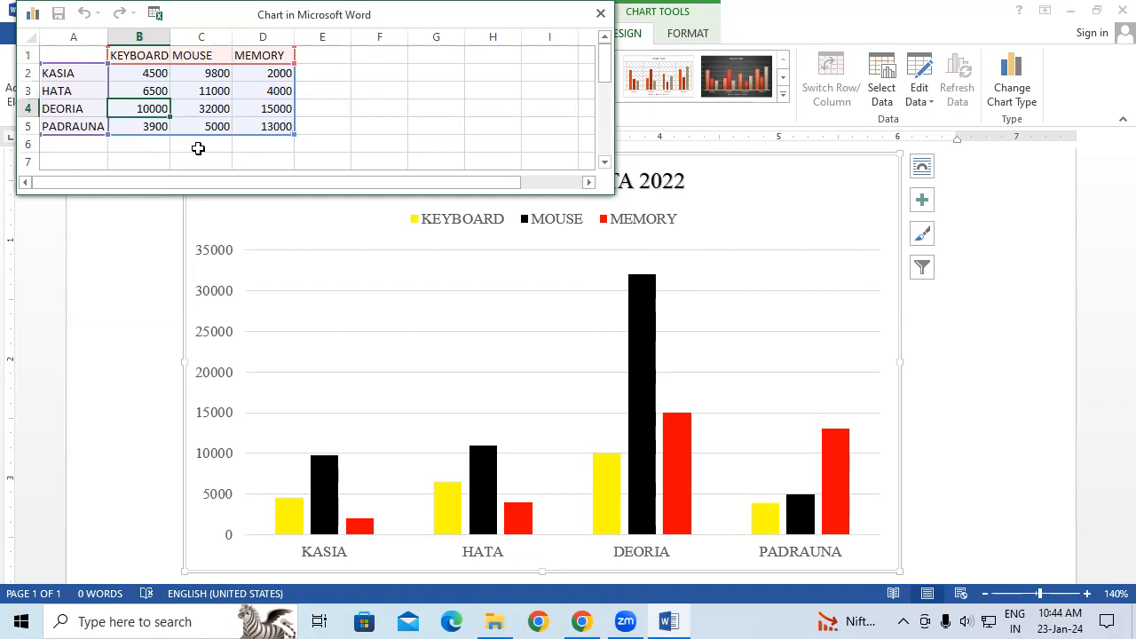
{"action": "type", "text": "4500"}
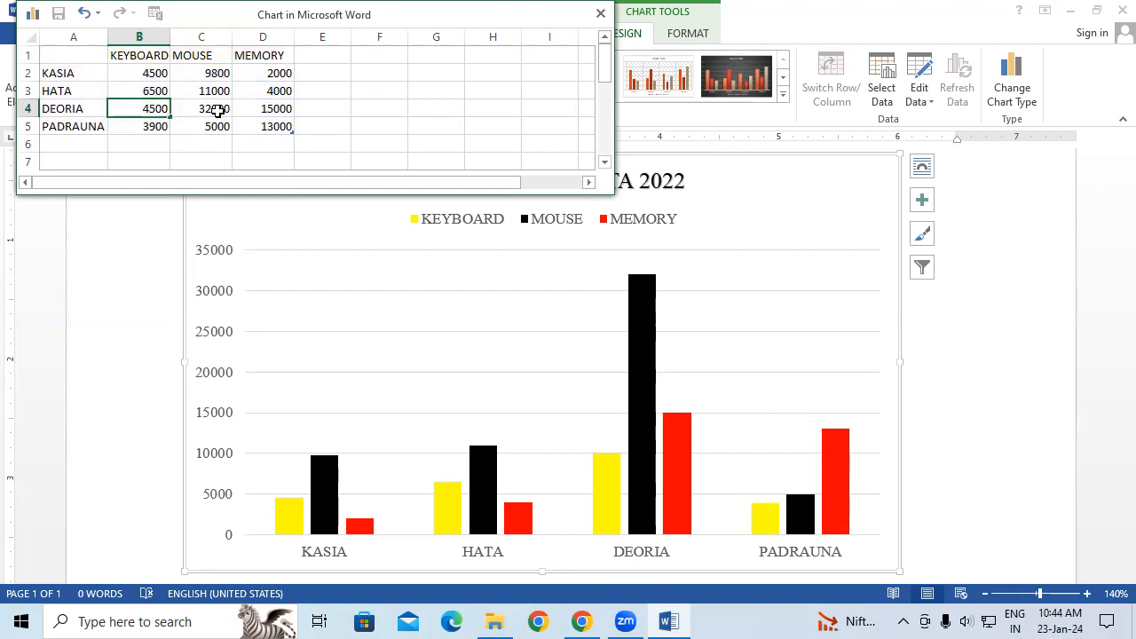
{"action": "left_click", "coordinate": [217, 113]}
{"action": "type", "text": "9800"}
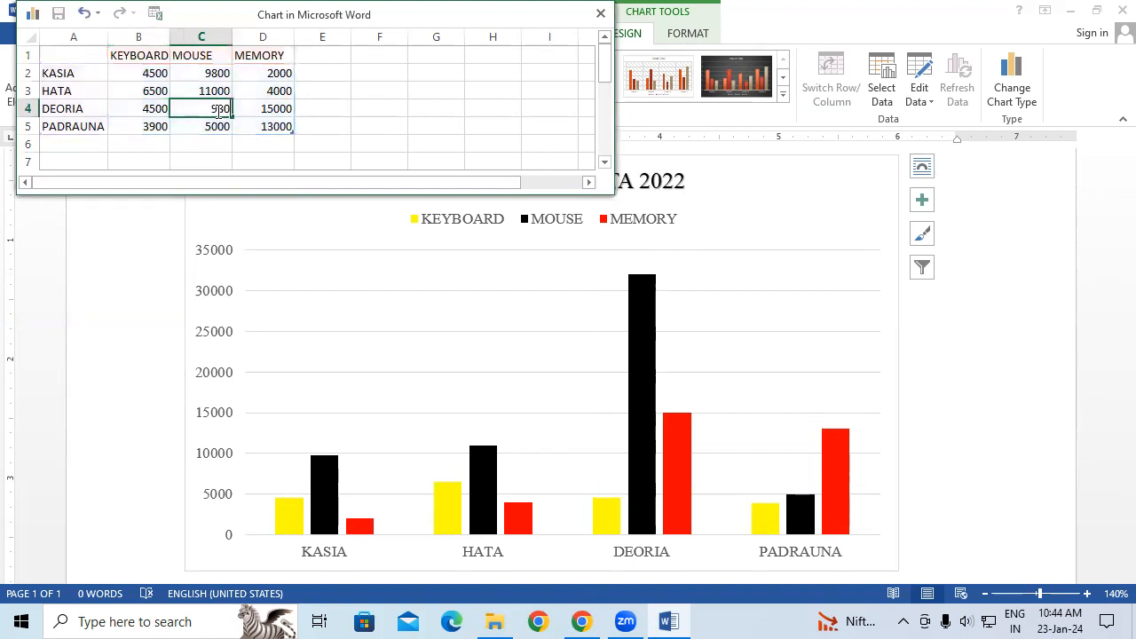
{"action": "left_click", "coordinate": [270, 107]}
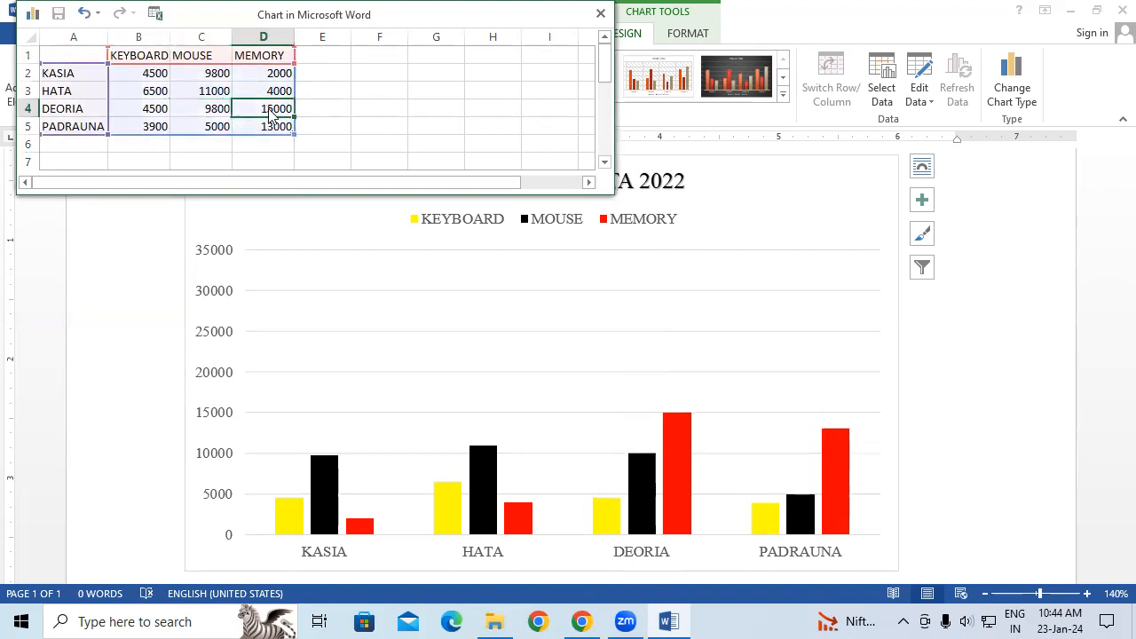
{"action": "type", "text": "2000"}
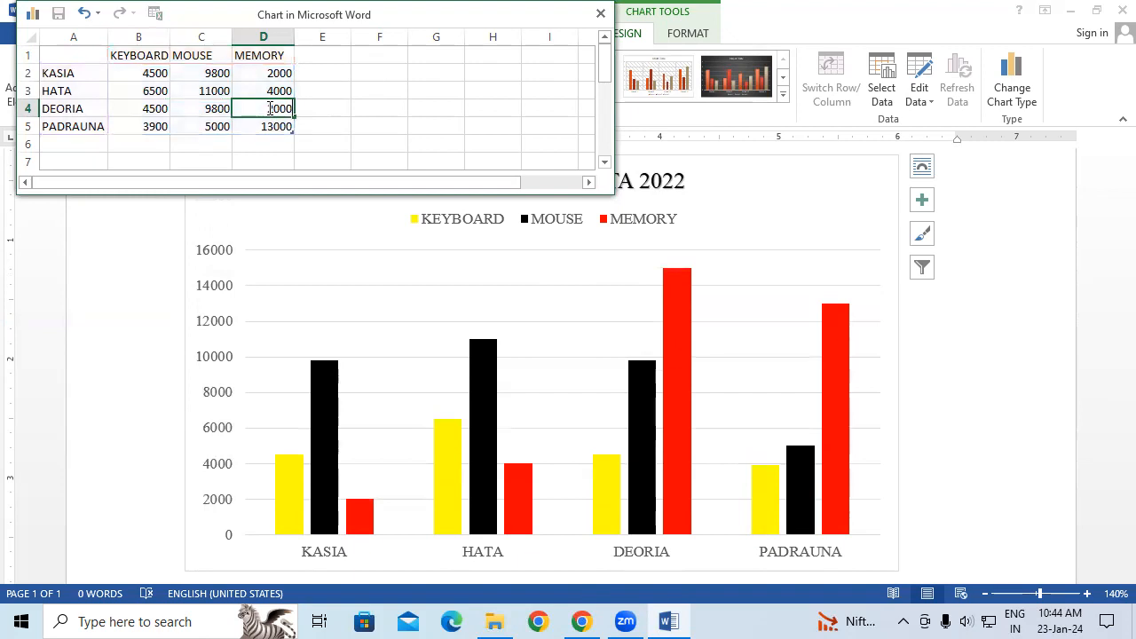
Step: Set the KASIA row's values to 15000 for KEYBOARD, 12000 for MOUSE and 17000 for MEMORY, and close the data sheet
{"action": "left_click", "coordinate": [133, 77]}
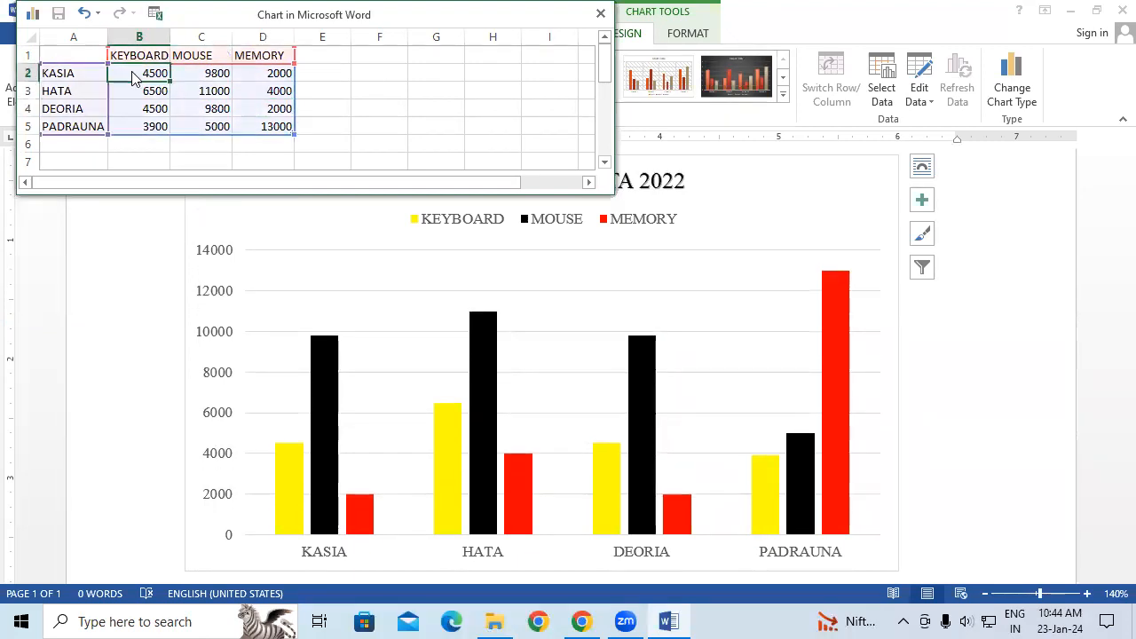
{"action": "type", "text": "15000"}
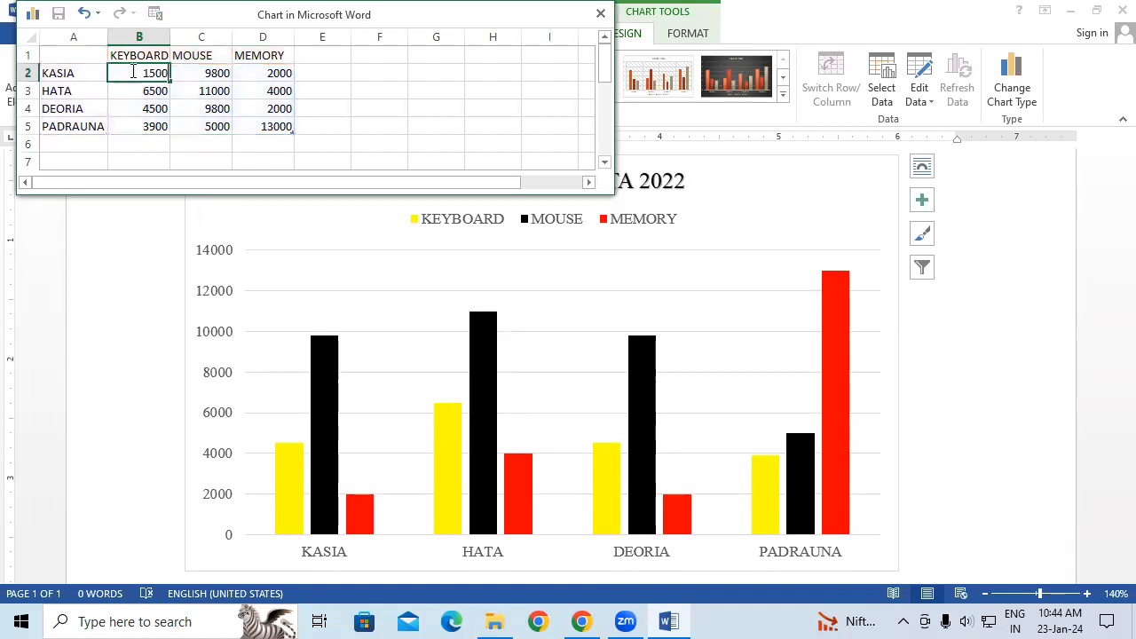
{"action": "left_click", "coordinate": [190, 76]}
{"action": "type", "text": "12000"}
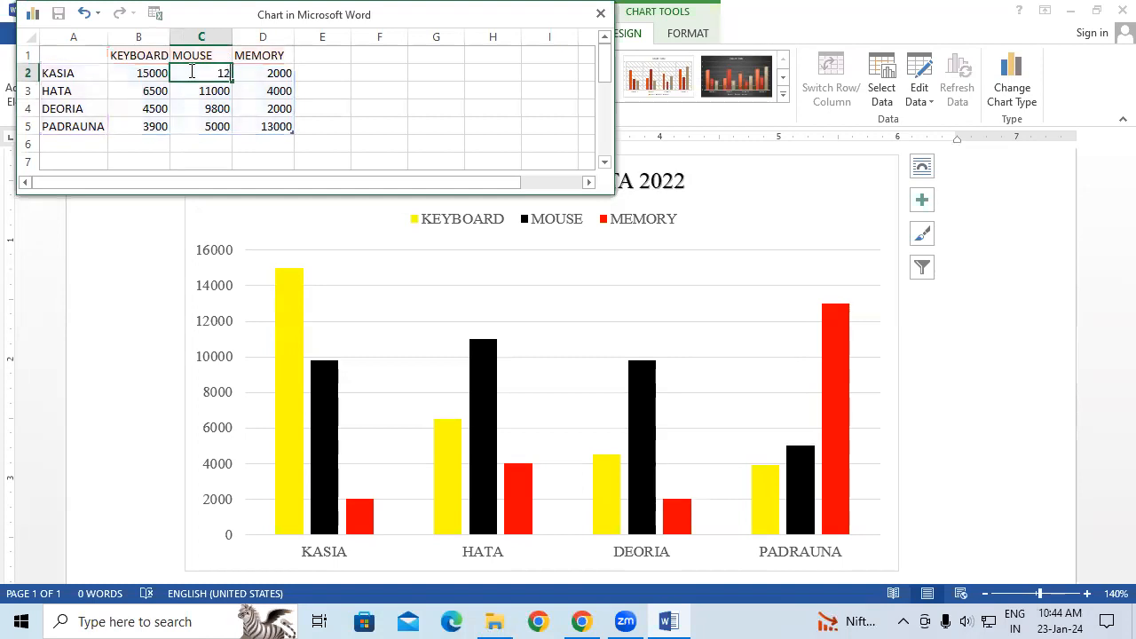
{"action": "left_click", "coordinate": [266, 74]}
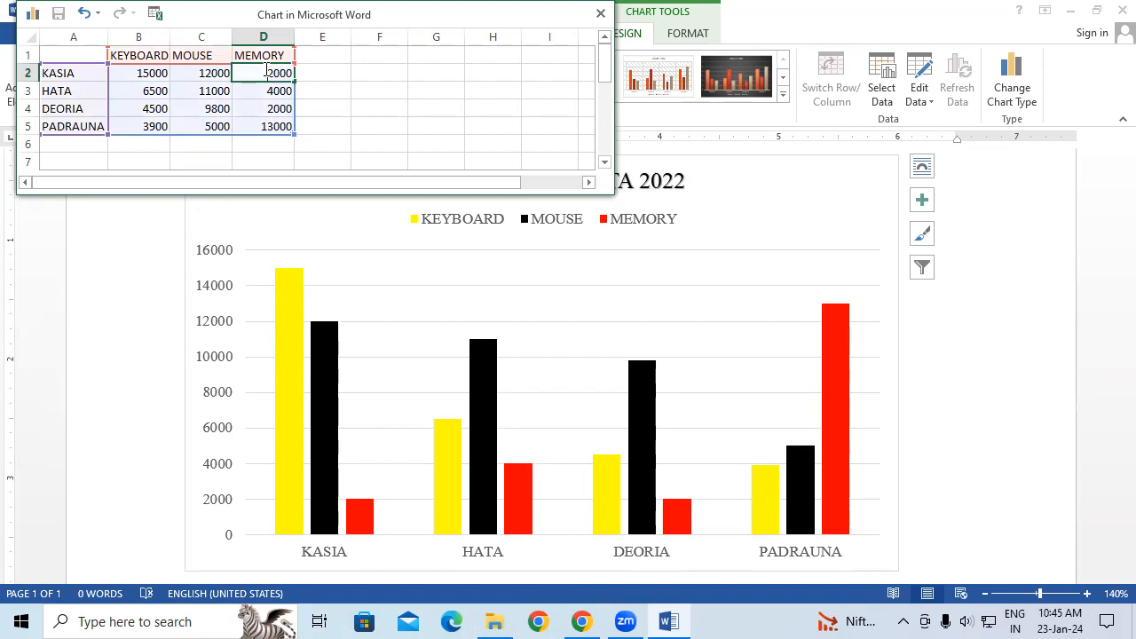
{"action": "type", "text": "17000"}
{"action": "left_click", "coordinate": [267, 107]}
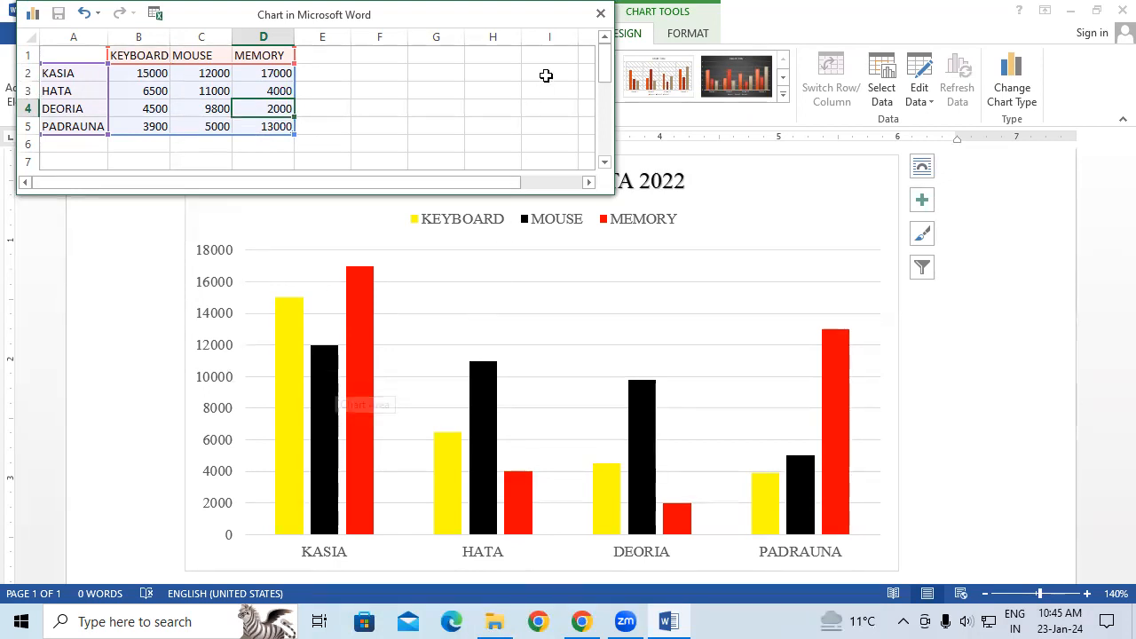
{"action": "left_click", "coordinate": [600, 13]}
{"action": "scroll", "coordinate": [517, 399], "scroll_direction": "down", "scroll_amount": 1}
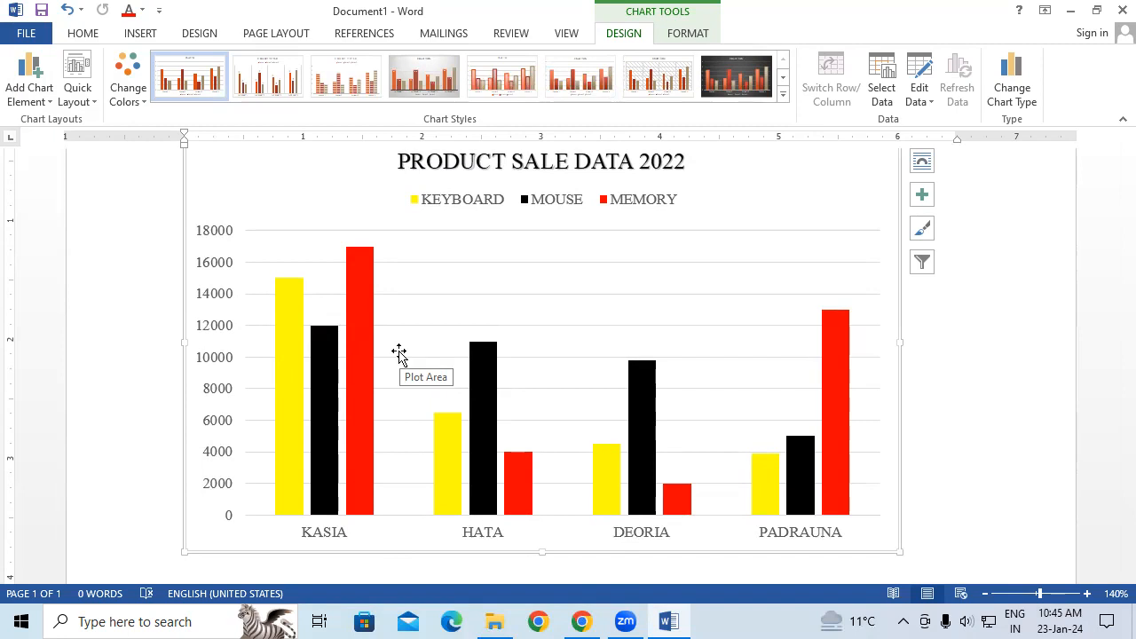
Step: Try the Line chart type on the sales chart and change it back to Clustered Column
{"action": "left_click", "coordinate": [672, 164]}
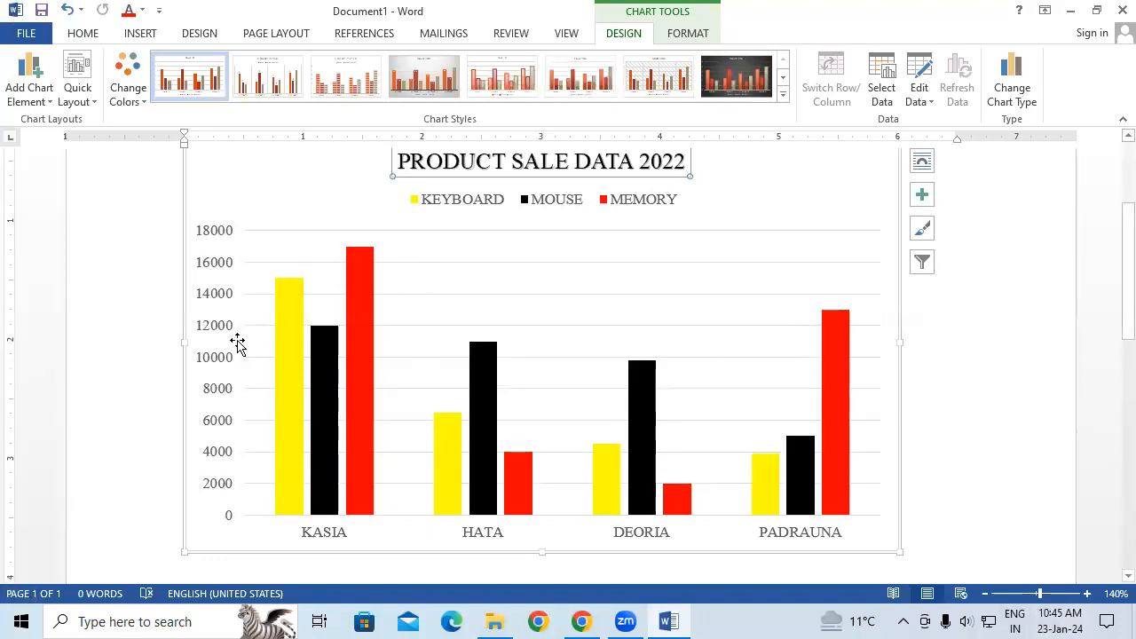
{"action": "left_click", "coordinate": [1026, 94]}
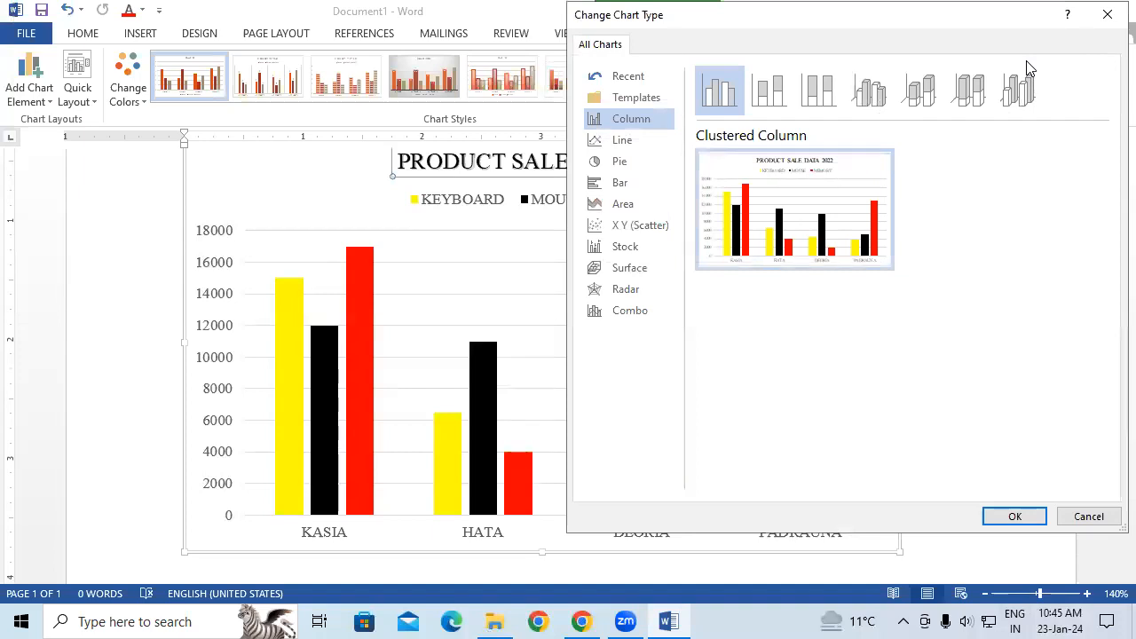
{"action": "left_click", "coordinate": [616, 148]}
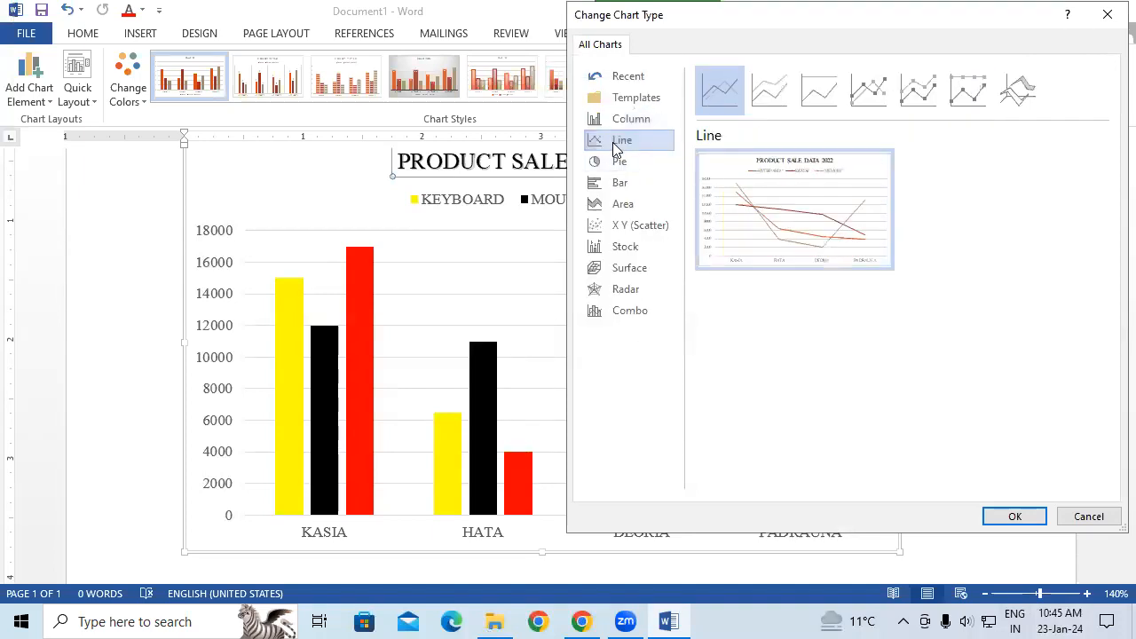
{"action": "left_click", "coordinate": [1008, 519]}
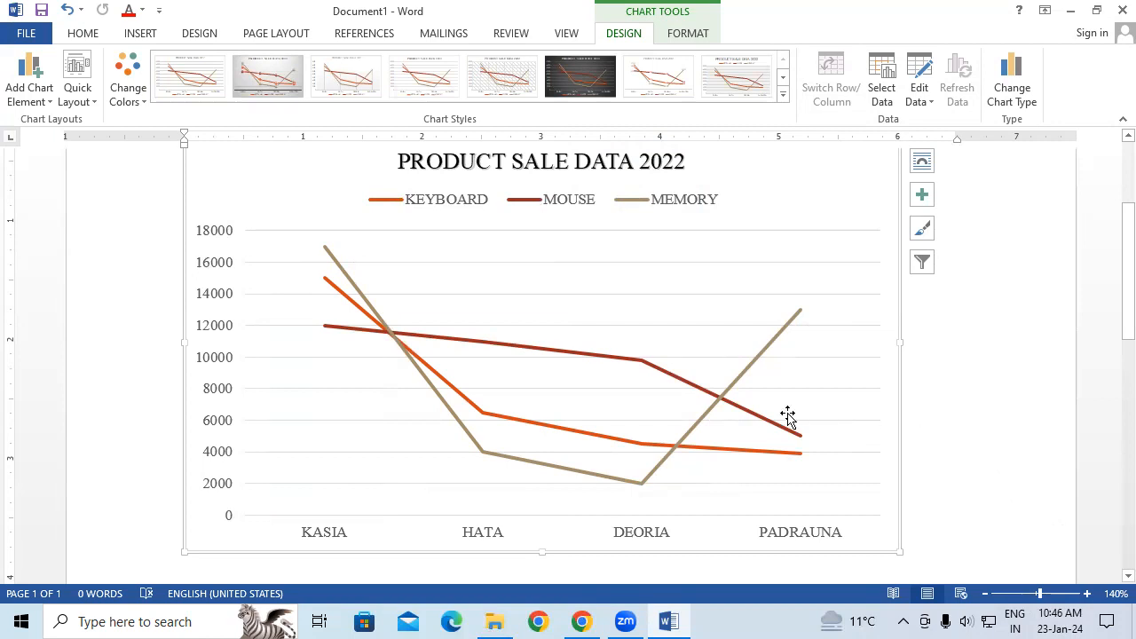
{"action": "left_click", "coordinate": [1012, 87]}
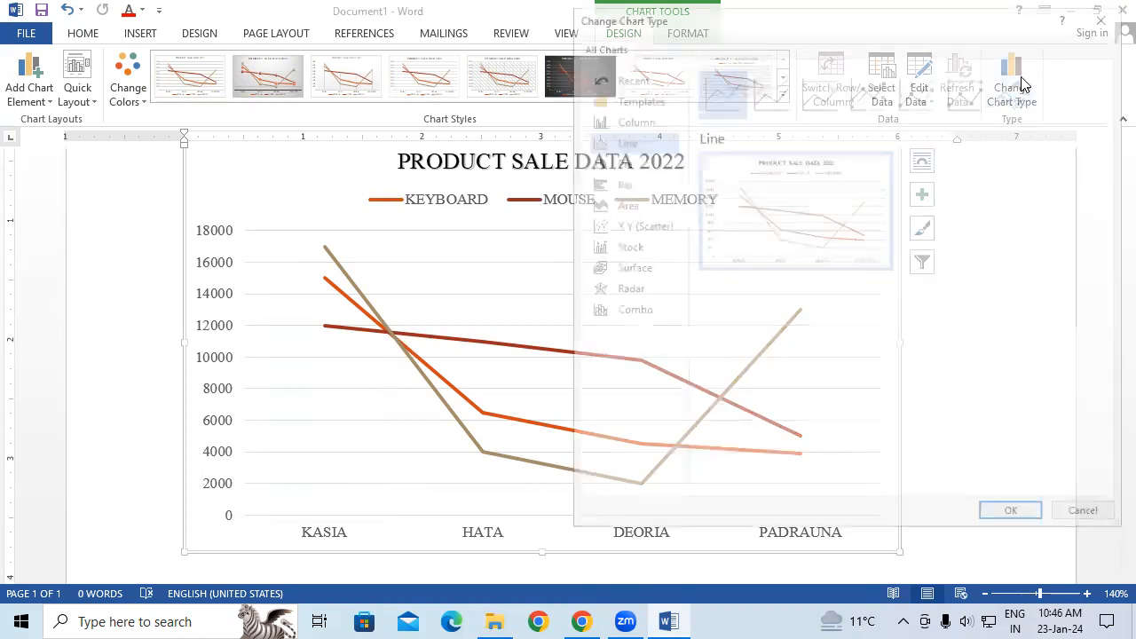
{"action": "left_click", "coordinate": [631, 120]}
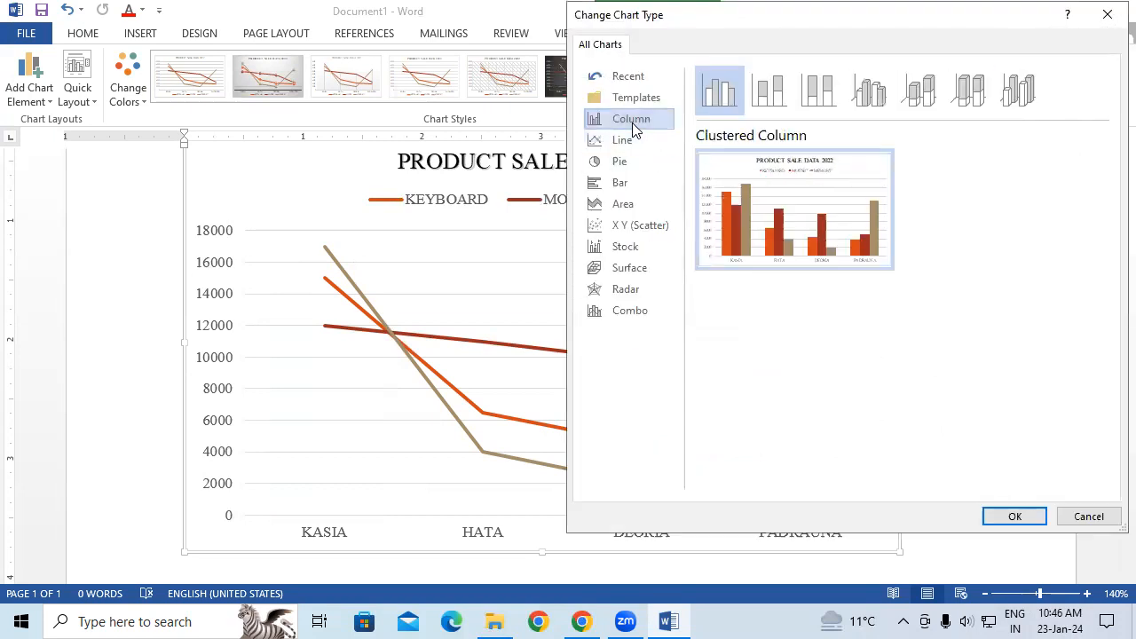
{"action": "left_click", "coordinate": [1015, 517]}
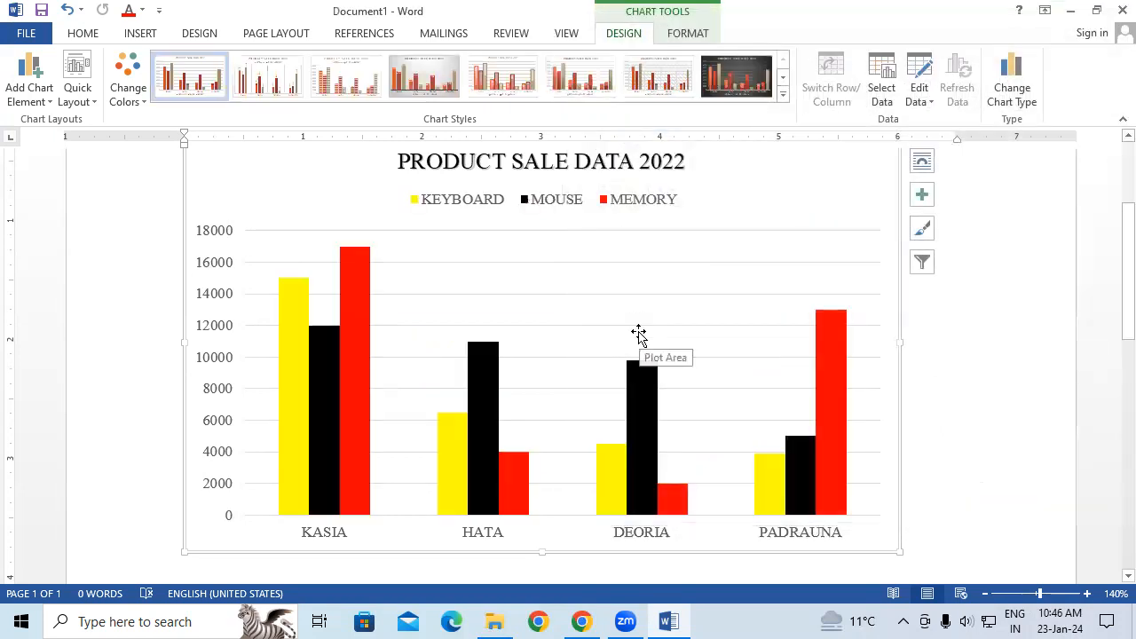
Step: Try a Combo chart with KEYBOARD and MOUSE as columns and MEMORY as a line, and return to Clustered Column
{"action": "left_click", "coordinate": [1012, 82]}
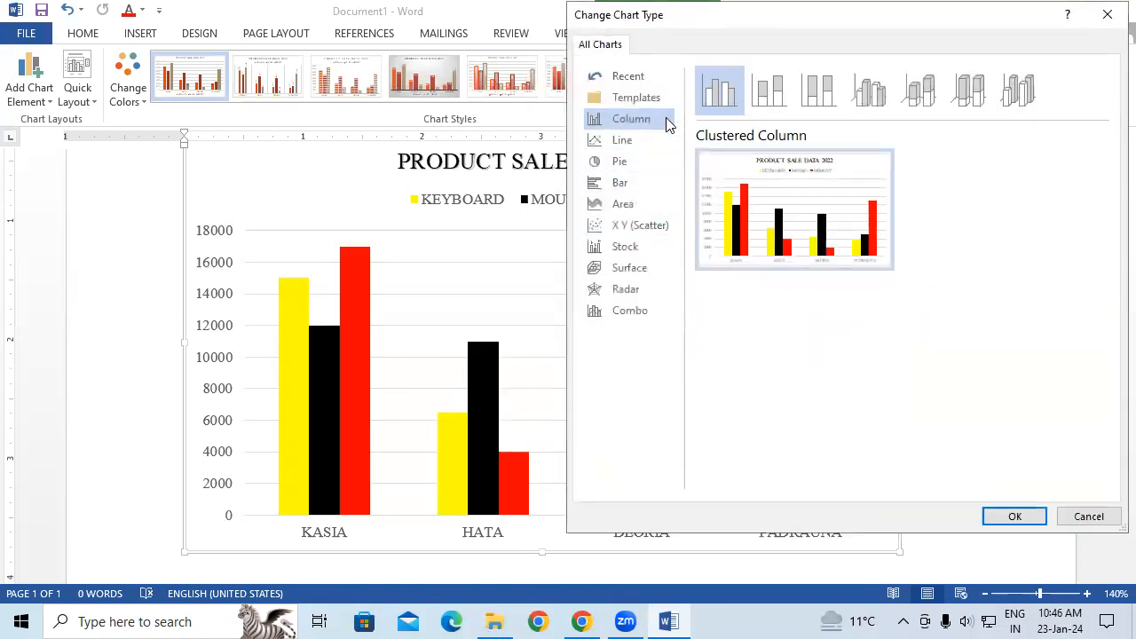
{"action": "left_click", "coordinate": [641, 302]}
{"action": "left_click", "coordinate": [1035, 518]}
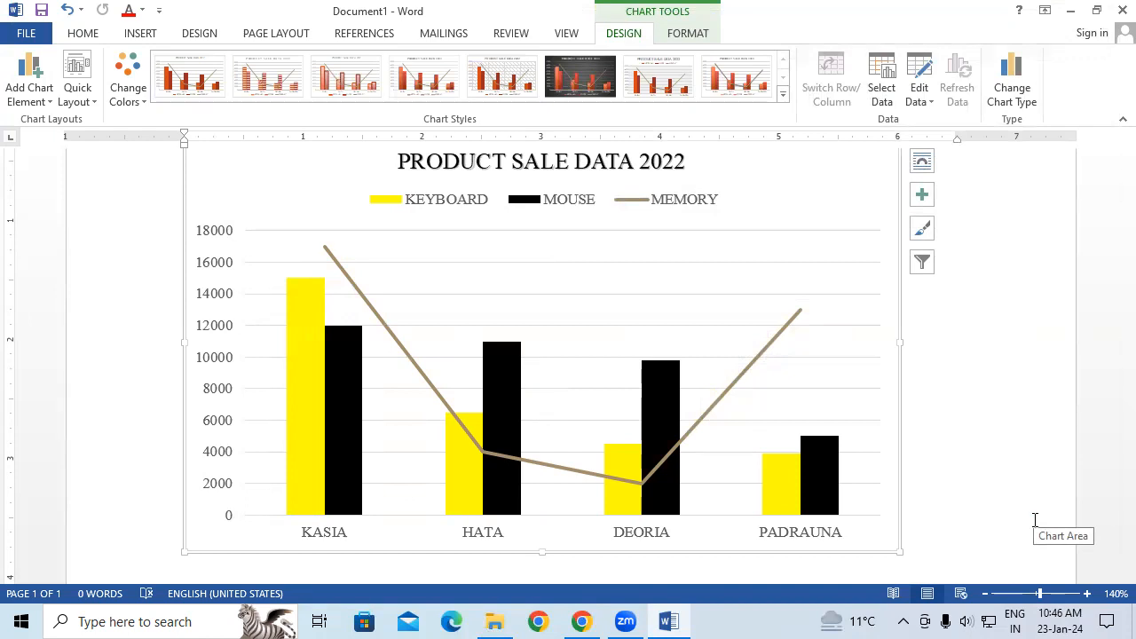
{"action": "left_click", "coordinate": [1012, 89]}
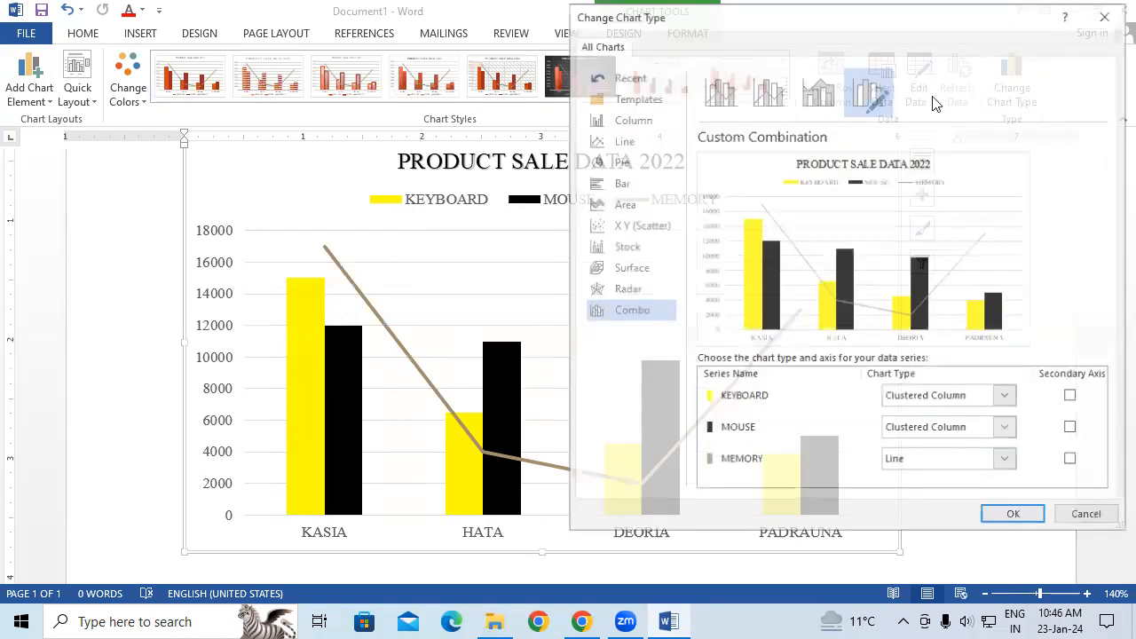
{"action": "left_click", "coordinate": [648, 122]}
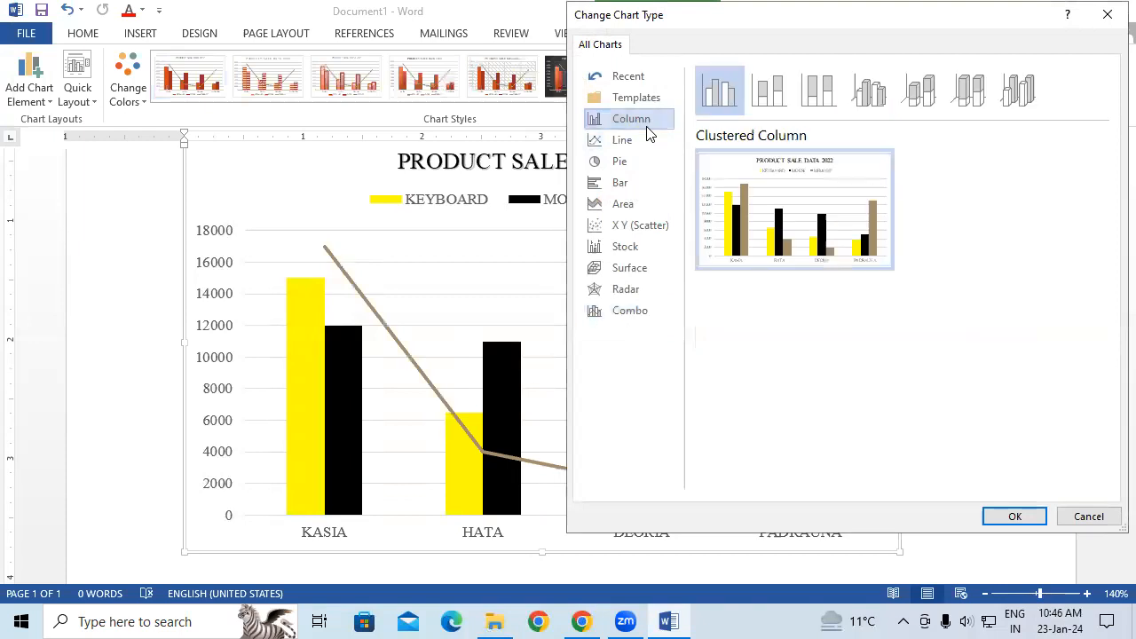
{"action": "left_click", "coordinate": [1014, 518]}
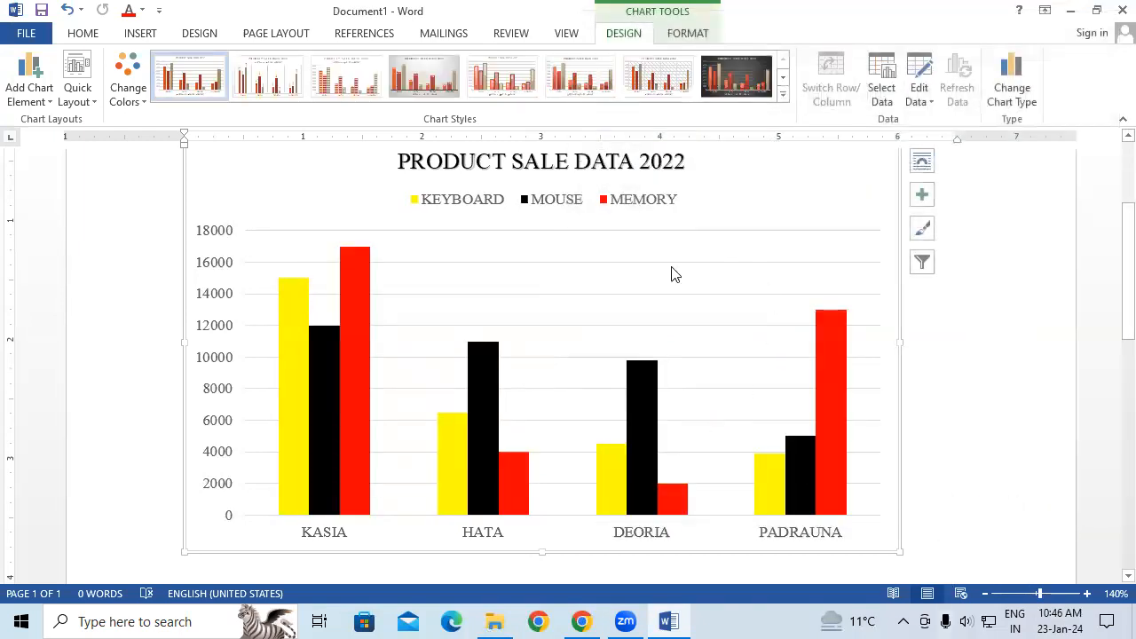
Step: Preview shape fill colours on the chart area and fill it with Brown, Accent 3, Lighter 80%
{"action": "left_click", "coordinate": [711, 41]}
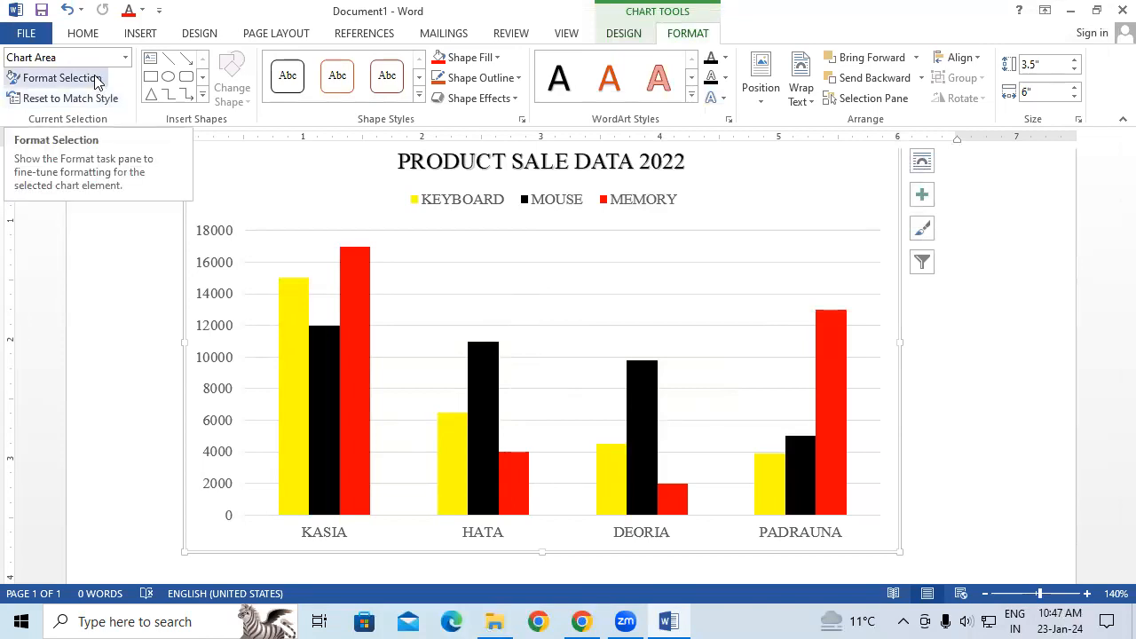
{"action": "left_click", "coordinate": [483, 59]}
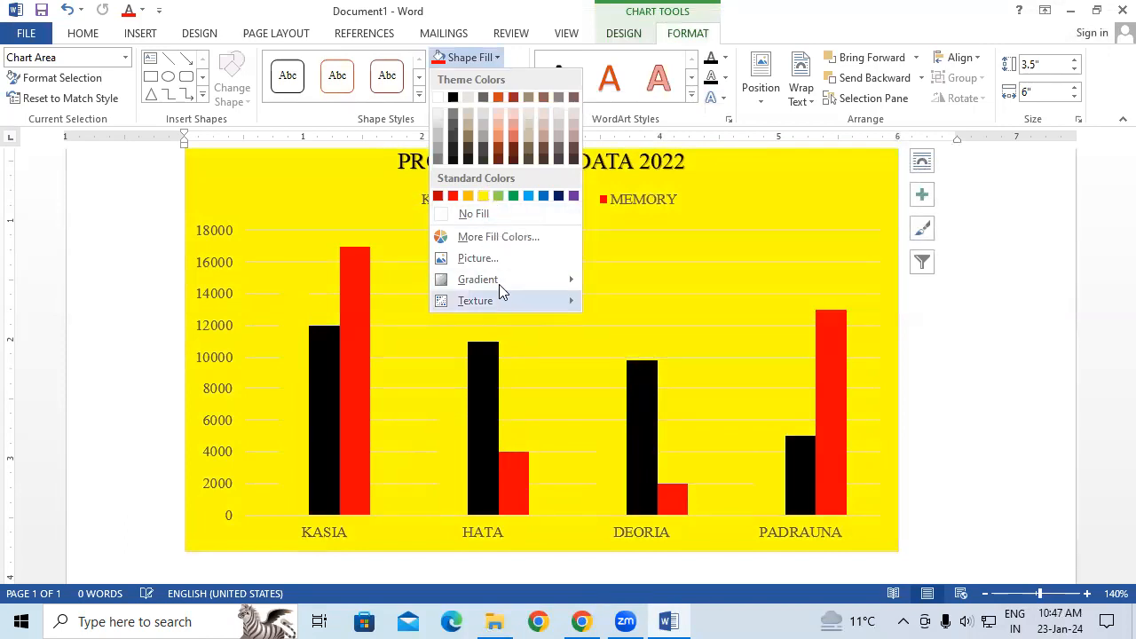
{"action": "mouse_move", "coordinate": [504, 278]}
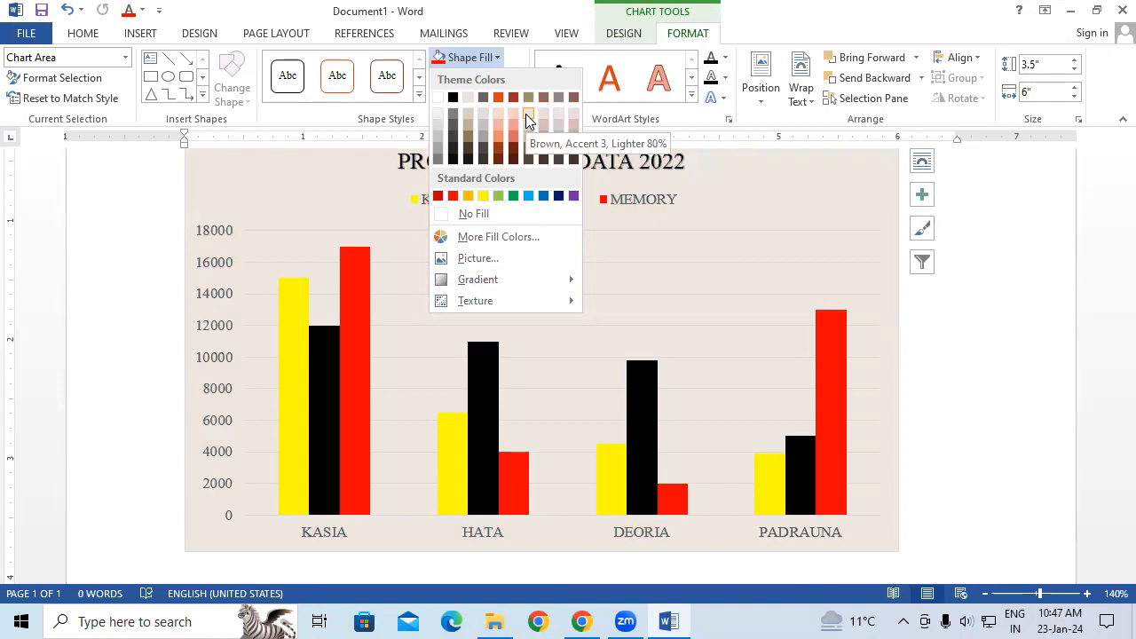
{"action": "left_click", "coordinate": [526, 115]}
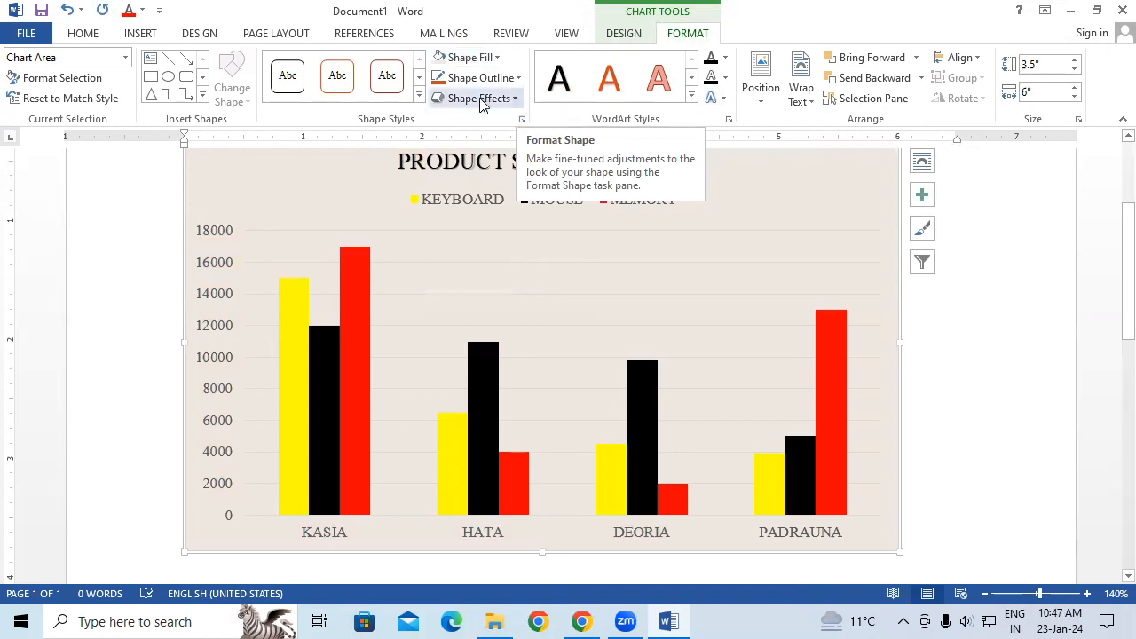
Step: Reset the whole chart's custom formatting to match its chart style
{"action": "left_click", "coordinate": [86, 98]}
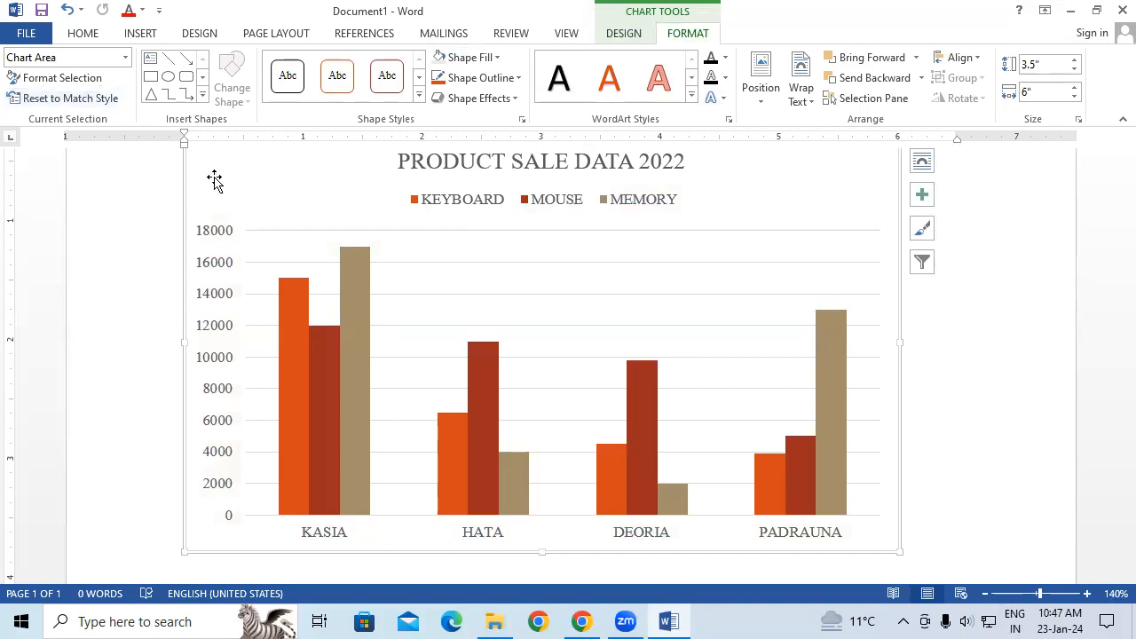
Step: Select the chart's major gridlines and set their line style to a gradient line
{"action": "left_click", "coordinate": [133, 399]}
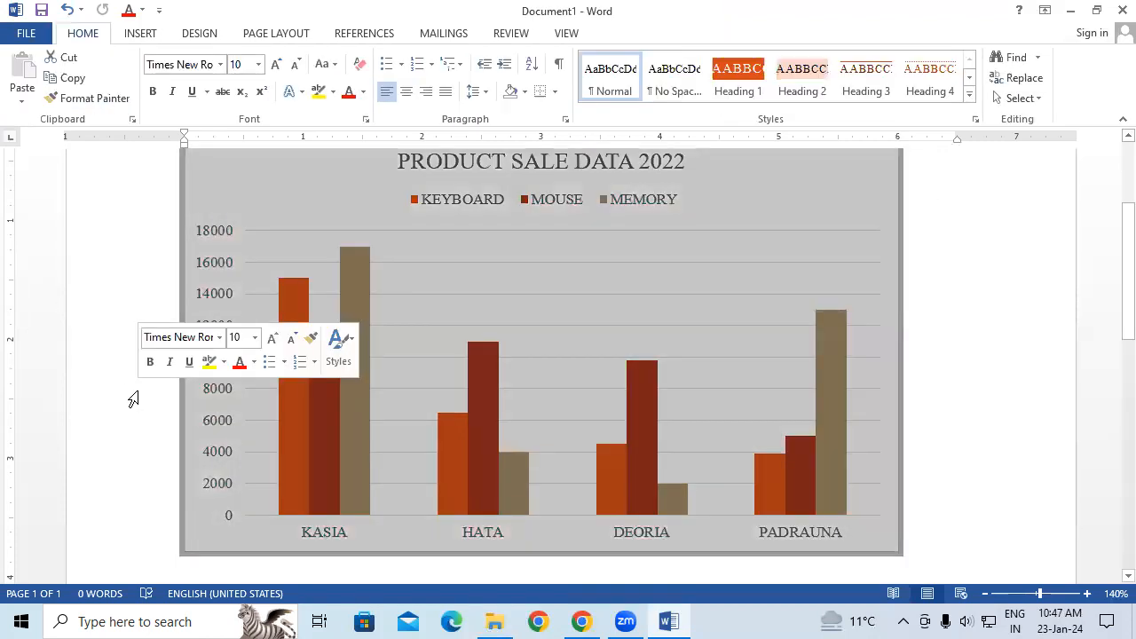
{"action": "left_click", "coordinate": [543, 267]}
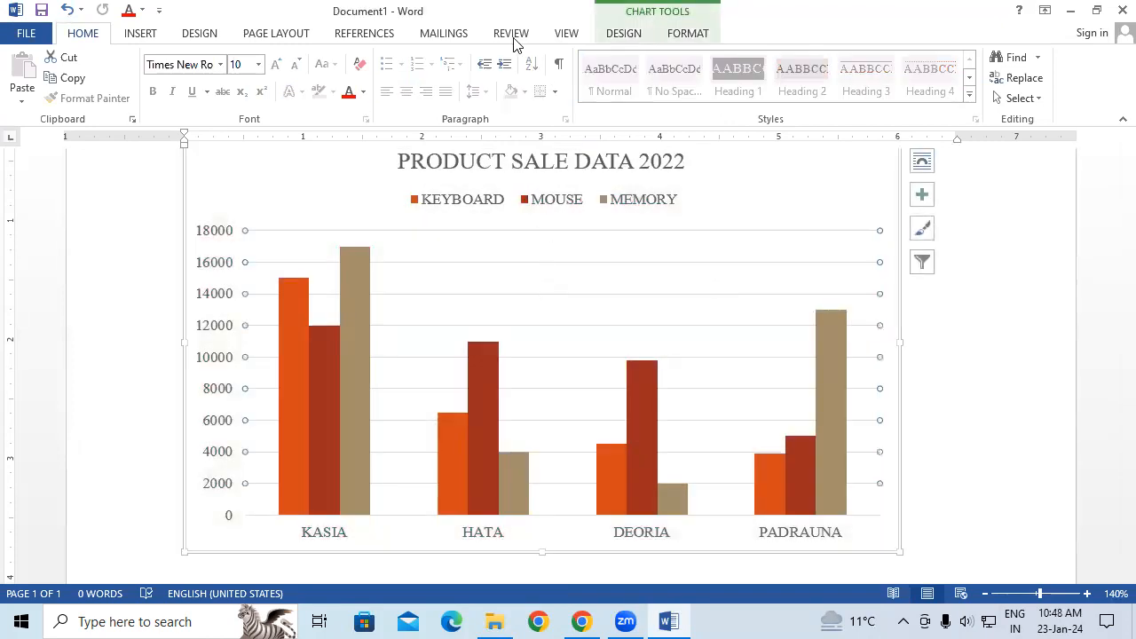
{"action": "left_click", "coordinate": [661, 36]}
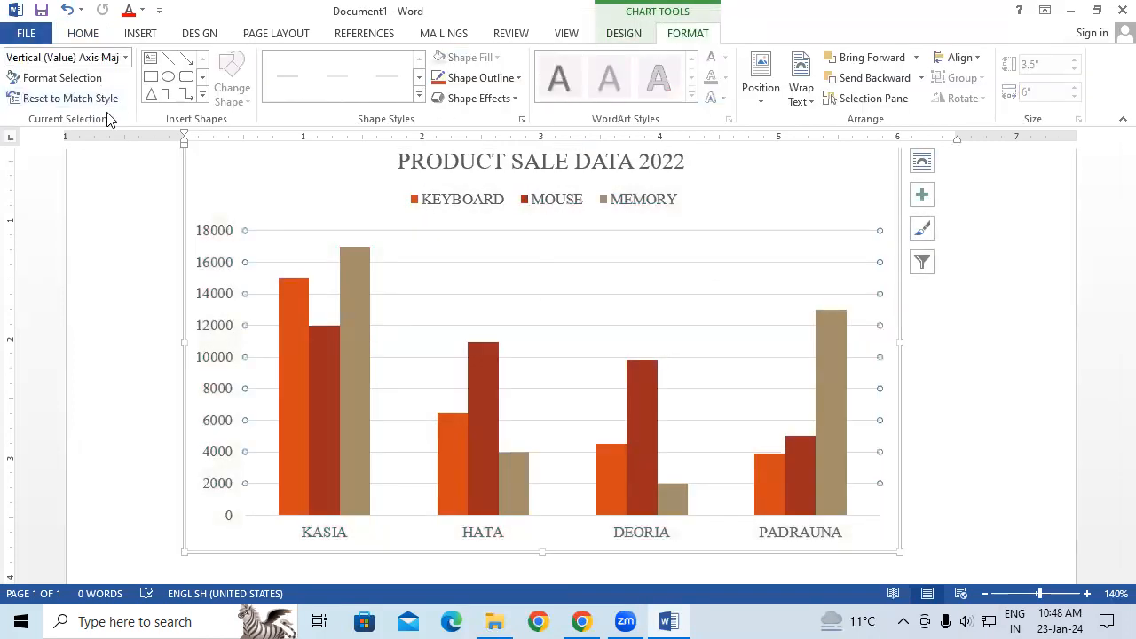
{"action": "left_click", "coordinate": [92, 80]}
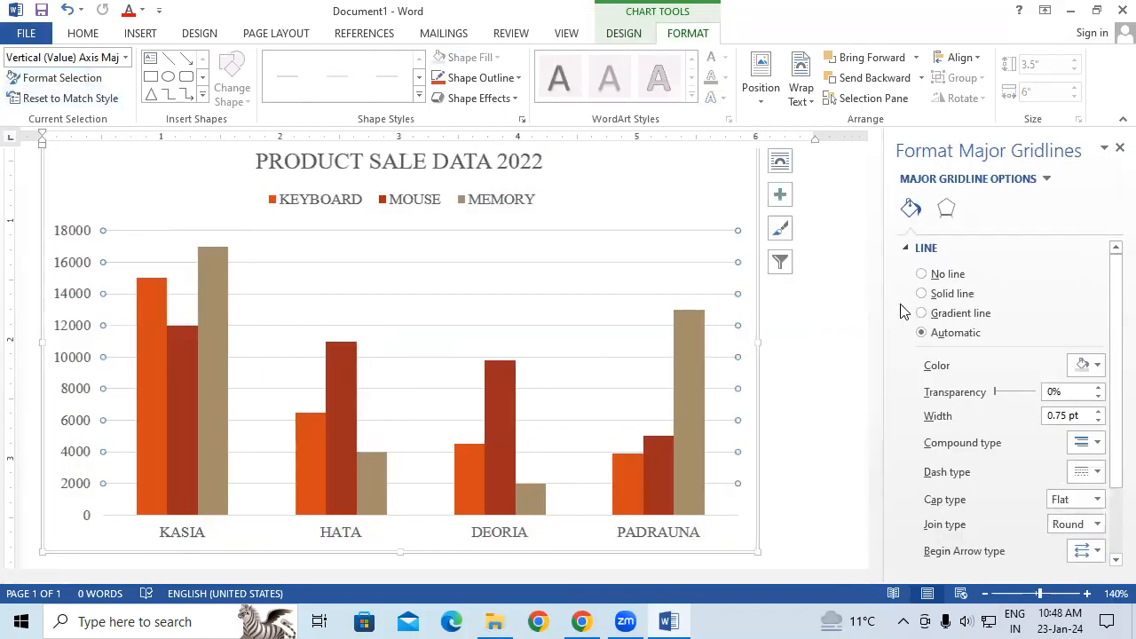
{"action": "left_click", "coordinate": [967, 321]}
Step: Remove one middle stop from the gridlines' gradient and move the remaining middle stop to 48%
{"action": "left_click_drag", "start_coordinate": [1022, 490], "coordinate": [976, 497]}
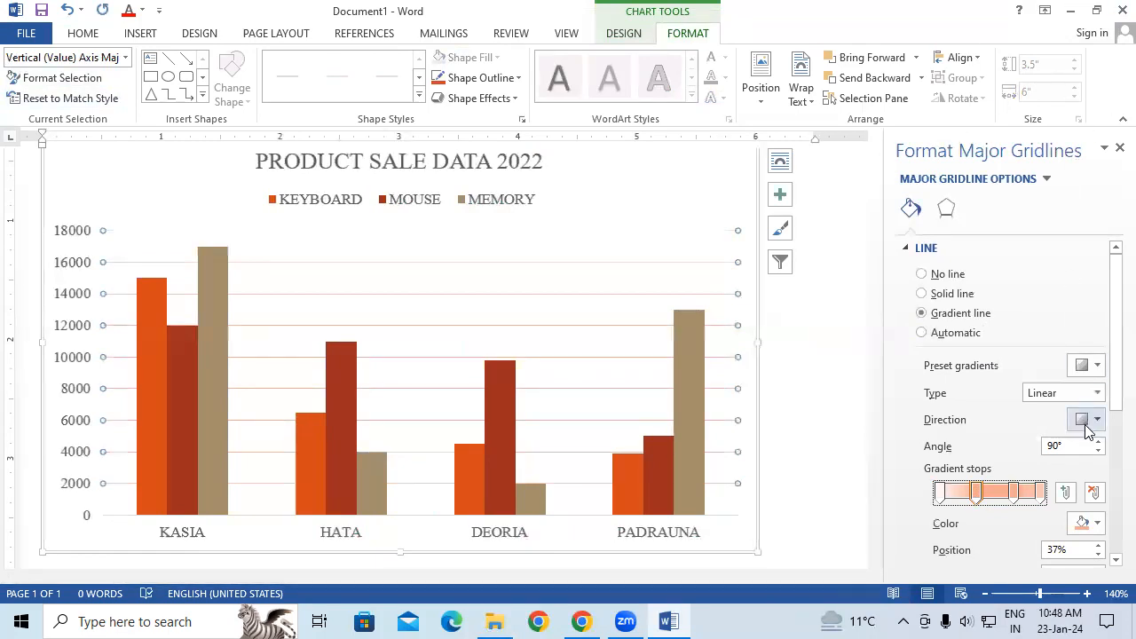
{"action": "left_click", "coordinate": [1093, 493]}
{"action": "left_click_drag", "start_coordinate": [1013, 494], "coordinate": [988, 494]}
Step: Colour the gridline gradient's first stop red, middle stop white and last stop green
{"action": "left_click", "coordinate": [939, 493]}
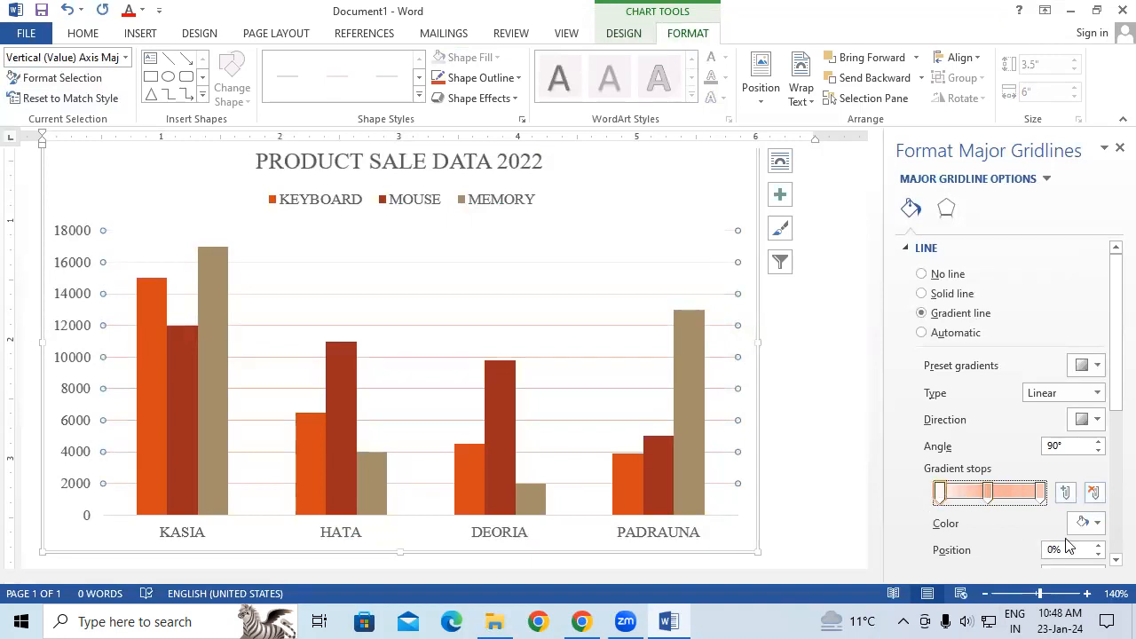
{"action": "left_click", "coordinate": [1090, 522]}
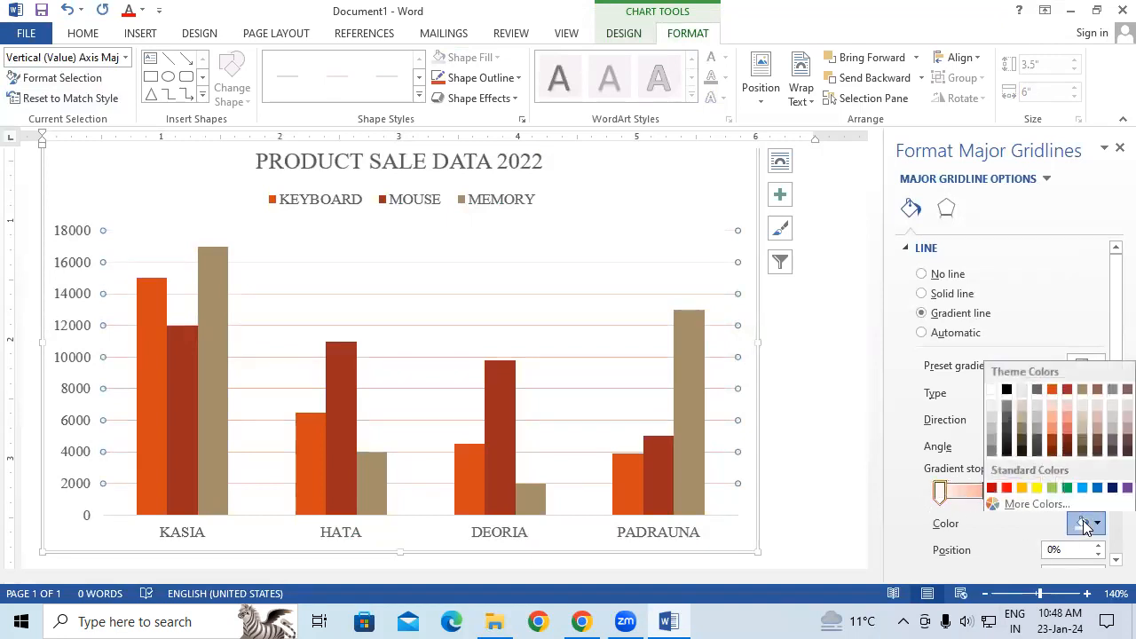
{"action": "left_click", "coordinate": [1007, 484]}
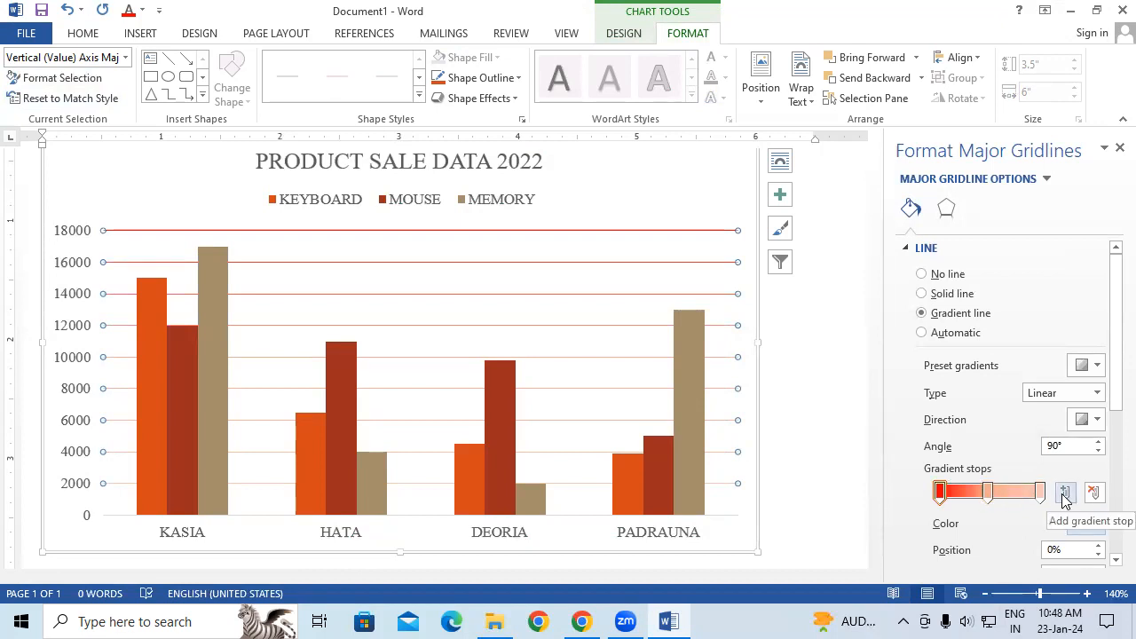
{"action": "left_click", "coordinate": [988, 494]}
{"action": "left_click", "coordinate": [1085, 523]}
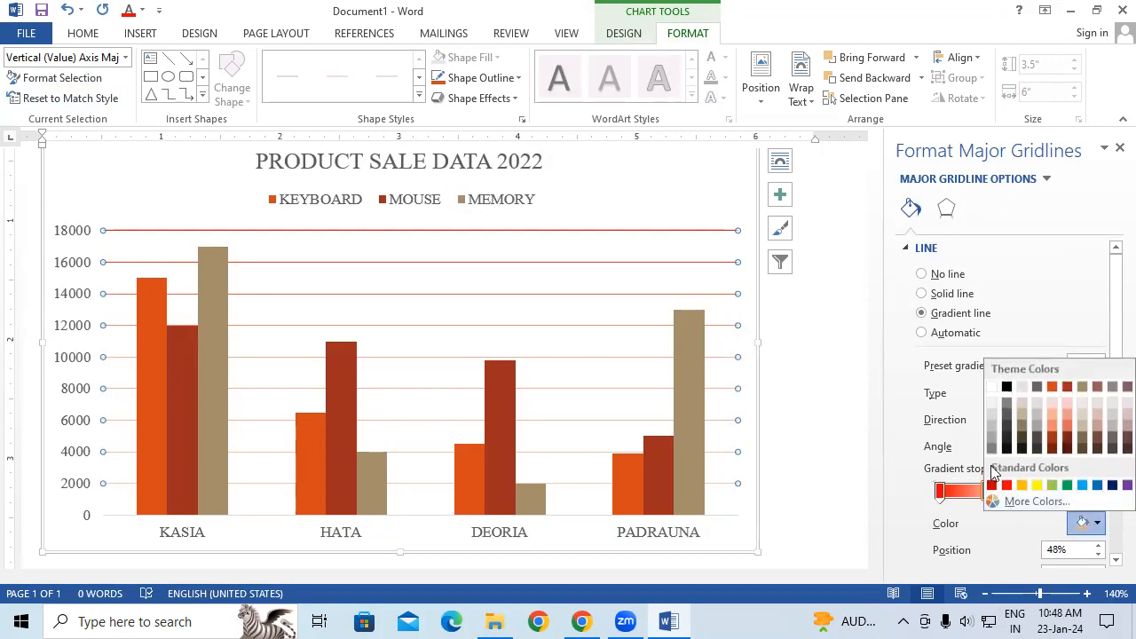
{"action": "left_click", "coordinate": [992, 388]}
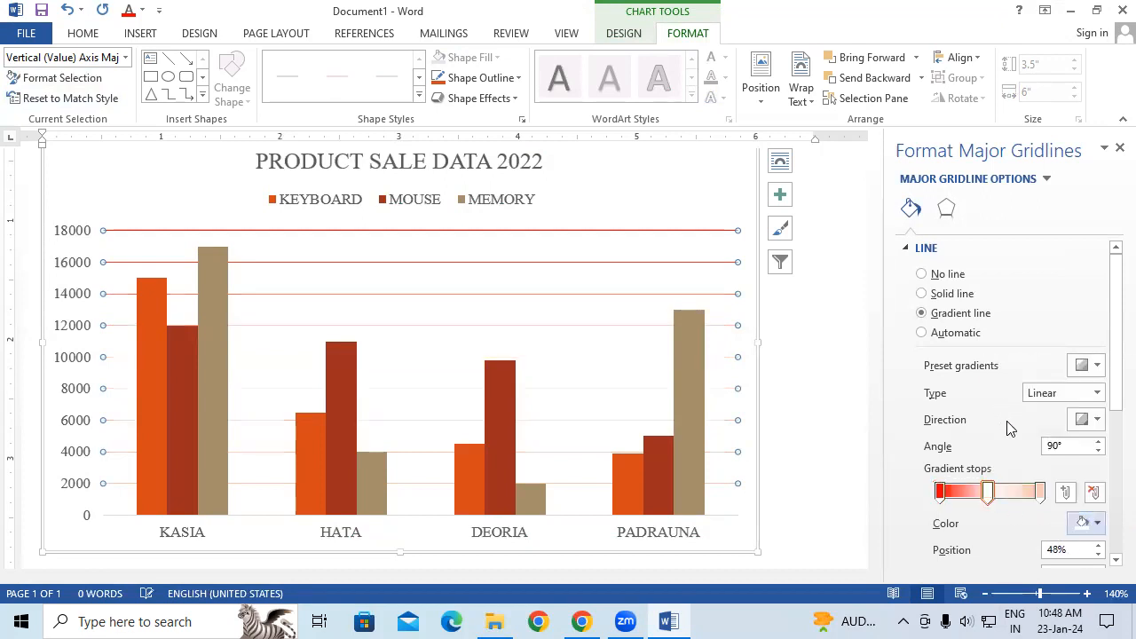
{"action": "left_click", "coordinate": [1044, 492]}
{"action": "left_click", "coordinate": [1096, 526]}
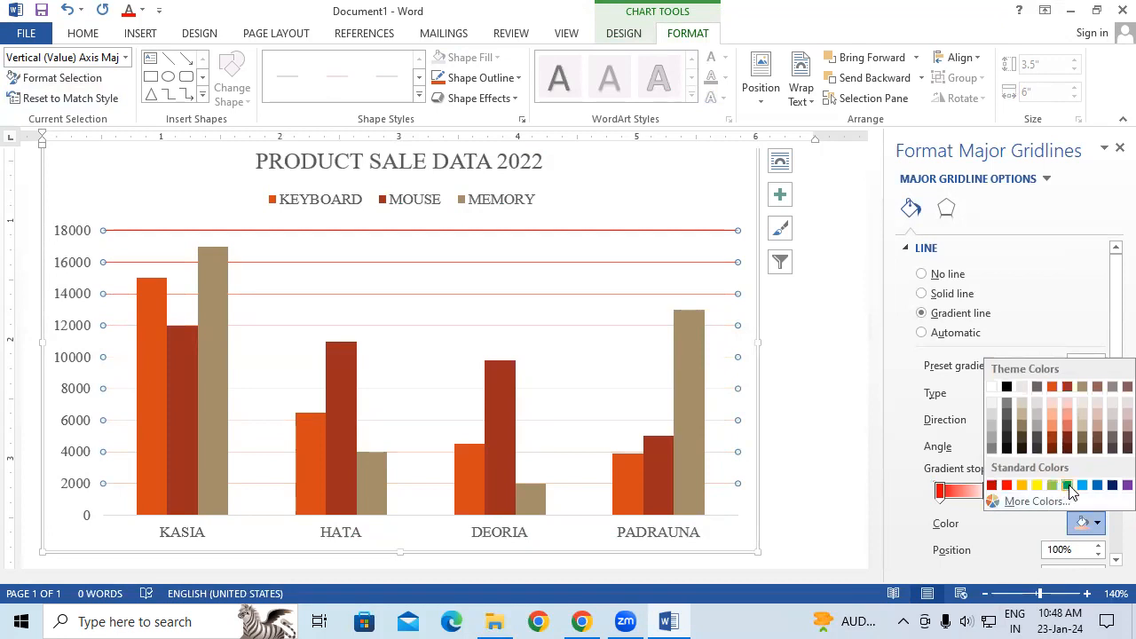
{"action": "left_click", "coordinate": [1071, 487]}
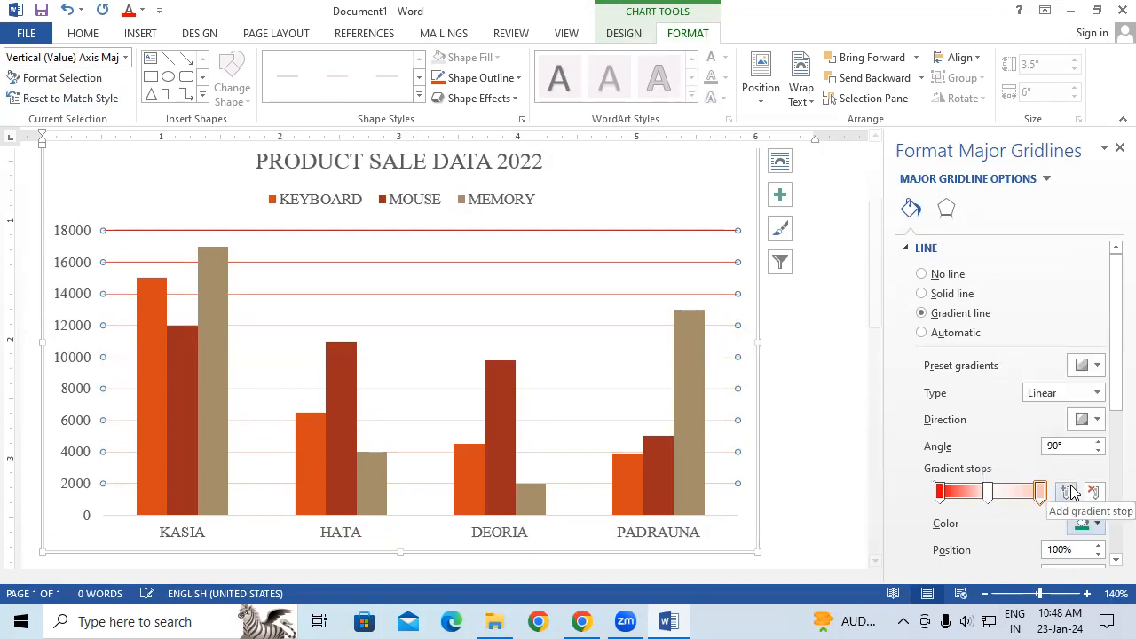
Step: Choose the 90° linear direction for the gridlines' gradient and close the formatting options
{"action": "left_click", "coordinate": [1091, 421]}
{"action": "left_click", "coordinate": [998, 450]}
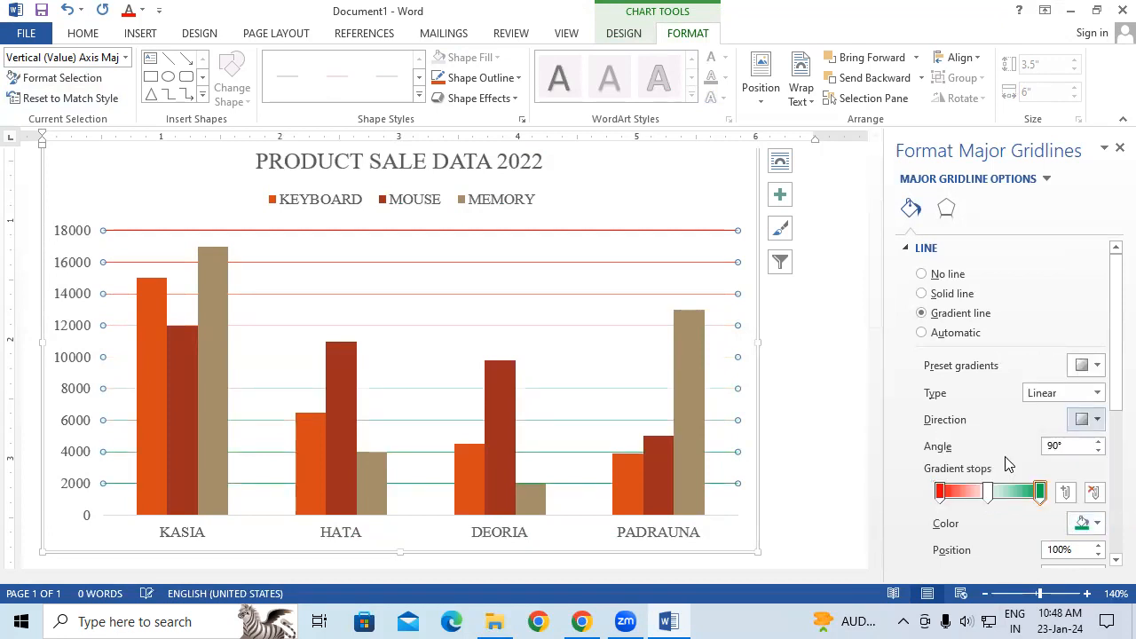
{"action": "left_click", "coordinate": [1119, 148]}
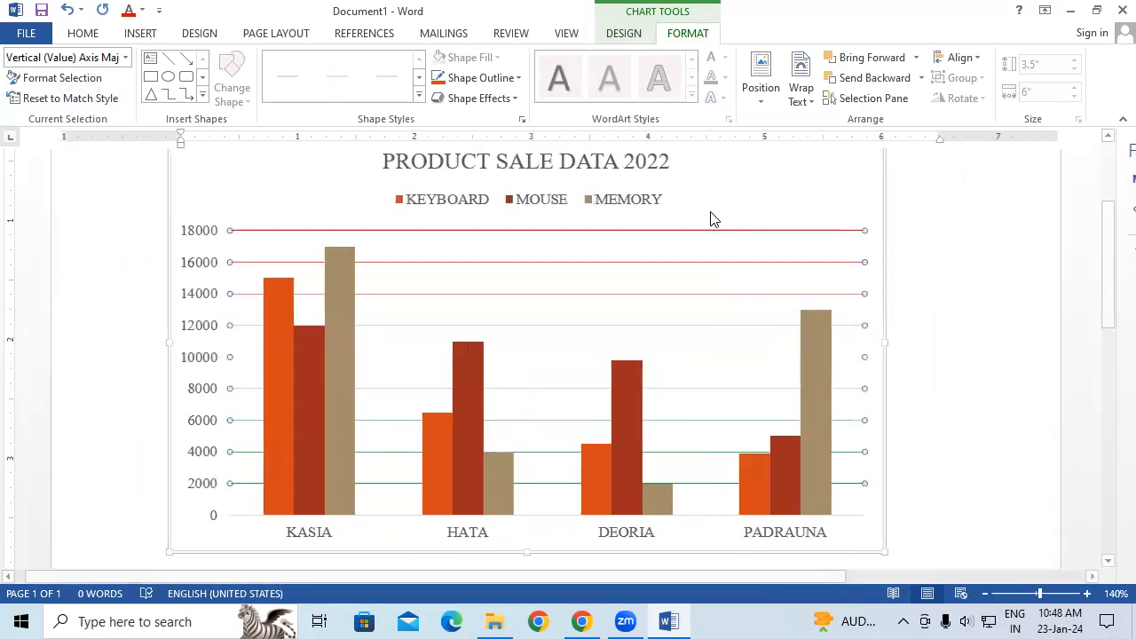
Step: Fill the whole chart area with the red, white and green linear gradient
{"action": "scroll", "coordinate": [588, 203], "scroll_direction": "up", "scroll_amount": 3}
{"action": "left_click", "coordinate": [313, 247]}
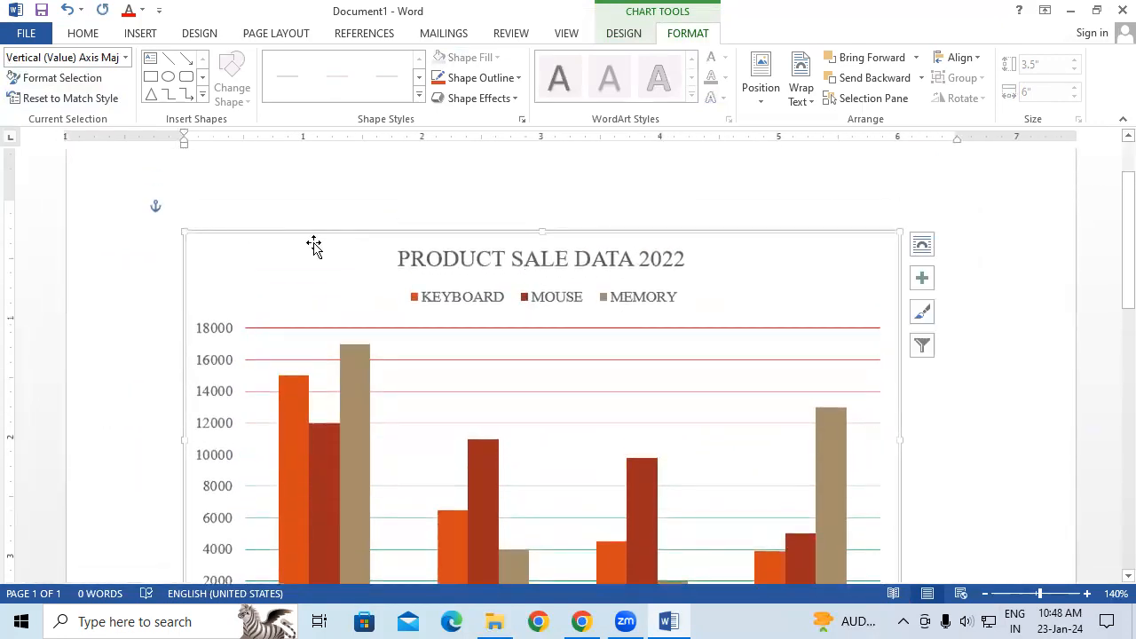
{"action": "left_click", "coordinate": [85, 84]}
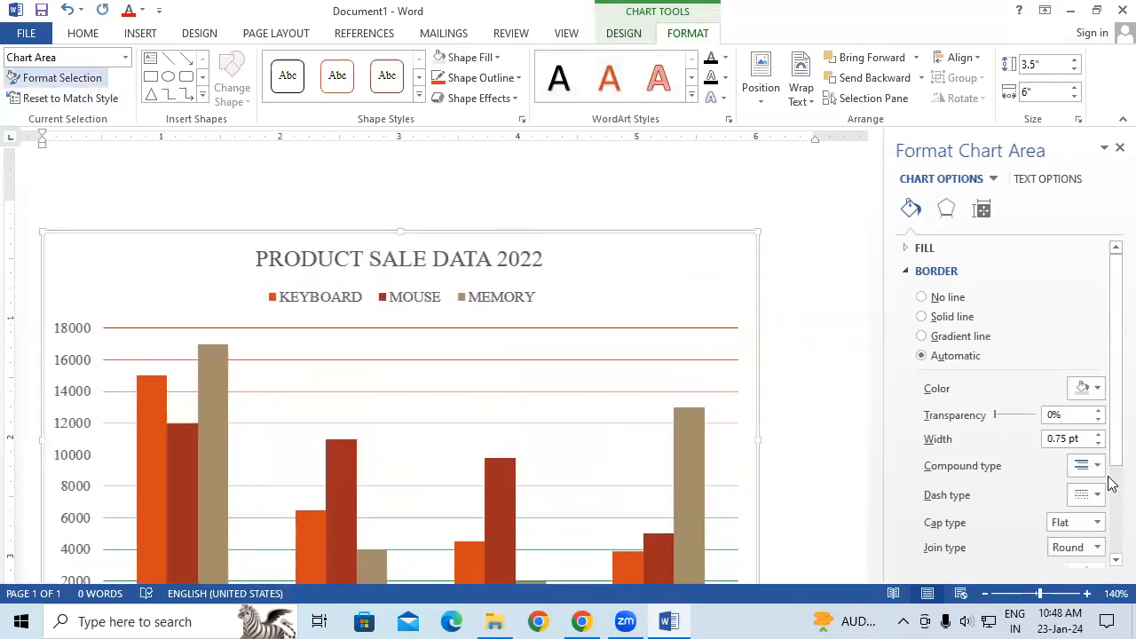
{"action": "left_click", "coordinate": [1091, 388]}
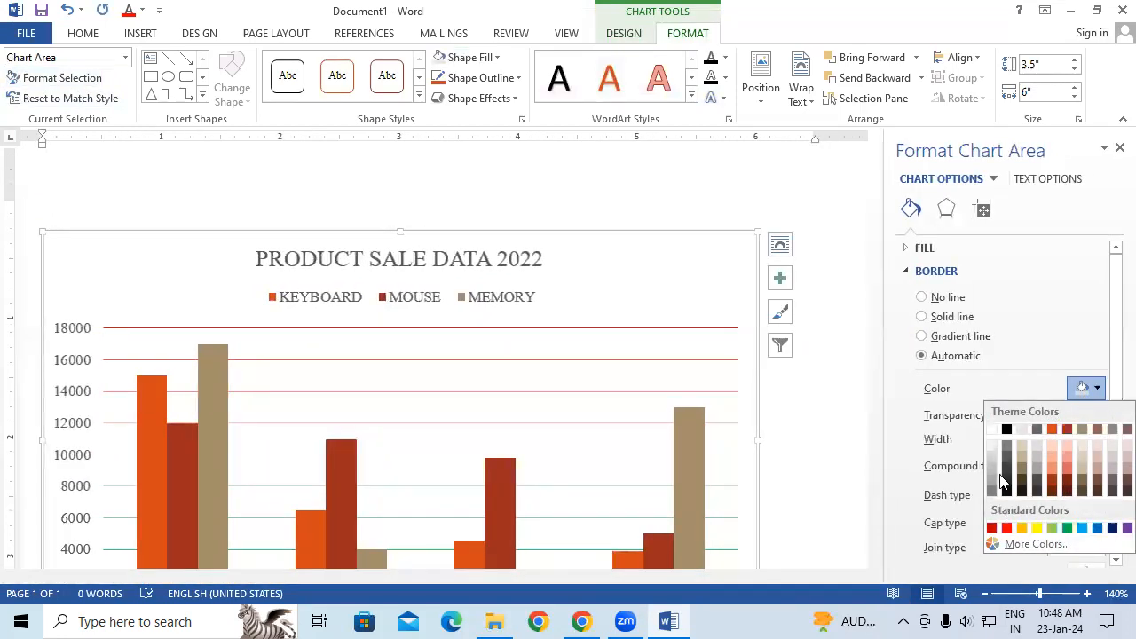
{"action": "left_click", "coordinate": [1022, 328]}
{"action": "scroll", "coordinate": [968, 404], "scroll_direction": "down", "scroll_amount": 2}
{"action": "scroll", "coordinate": [955, 373], "scroll_direction": "up", "scroll_amount": 2}
{"action": "left_click", "coordinate": [923, 252]}
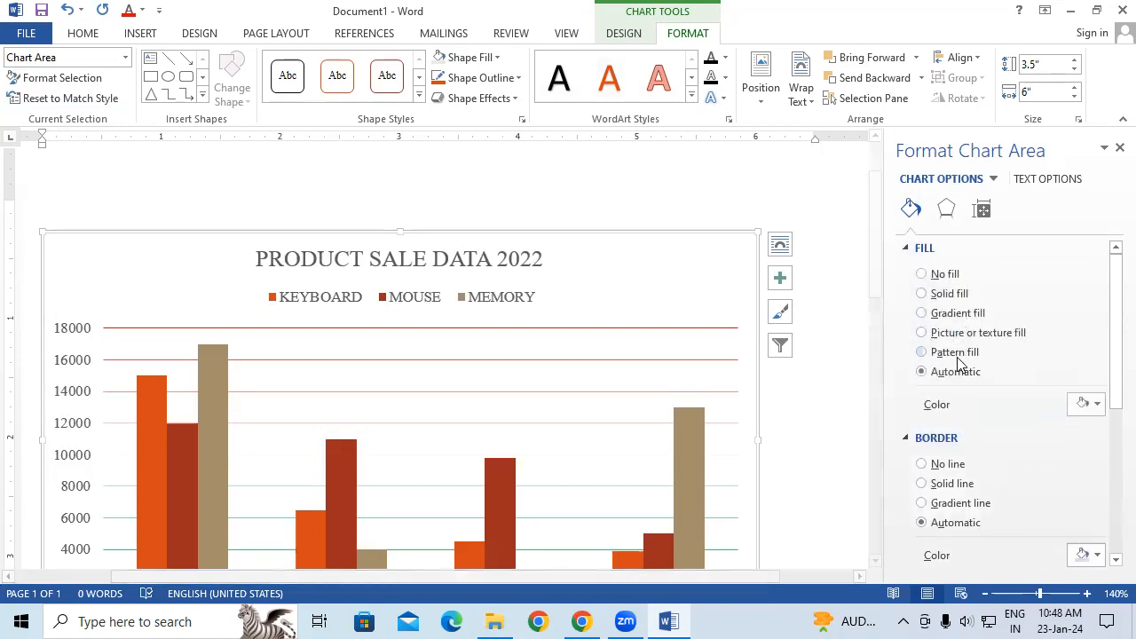
{"action": "left_click", "coordinate": [957, 314]}
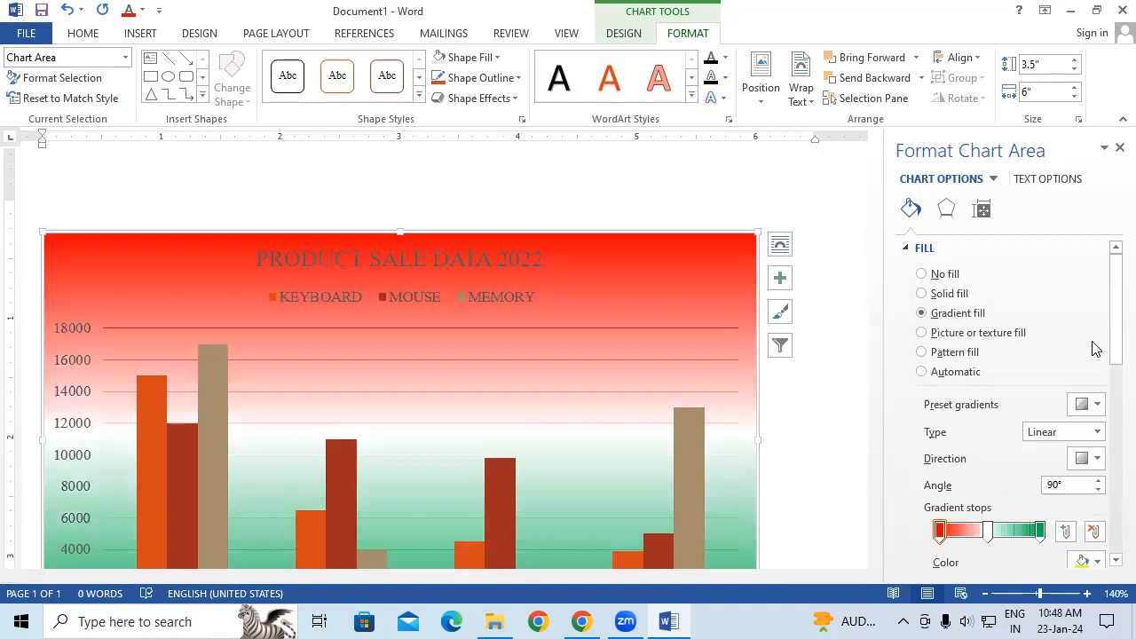
{"action": "left_click", "coordinate": [1118, 148]}
{"action": "left_click", "coordinate": [1026, 445]}
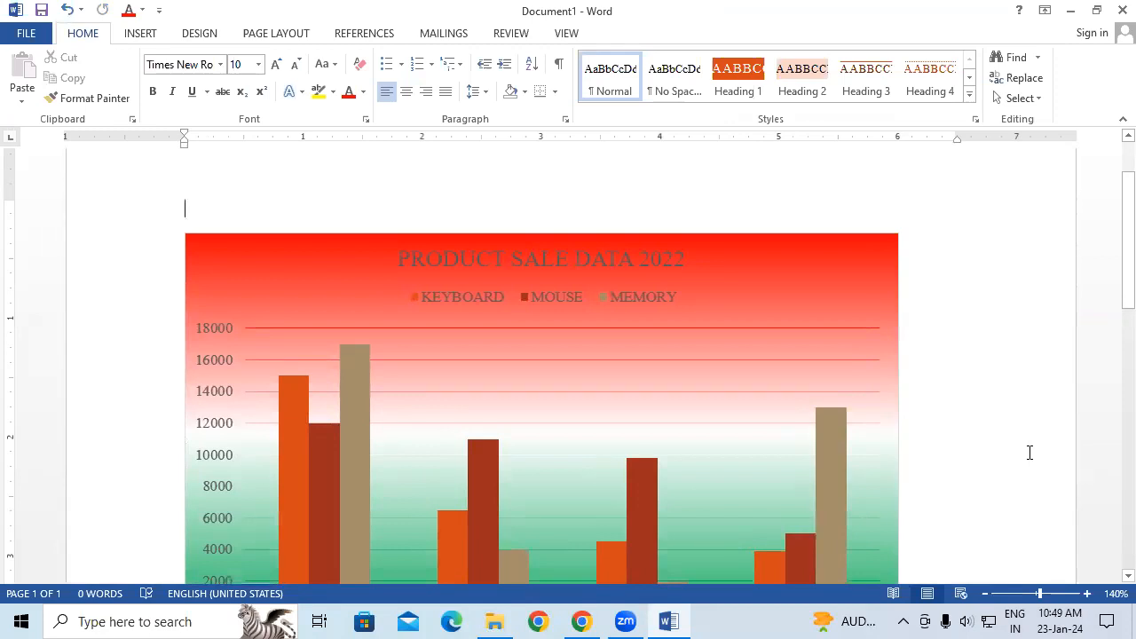
Step: Try the chart area's gradient fill in the horizontal directions at 0° and 180°
{"action": "left_click", "coordinate": [748, 294]}
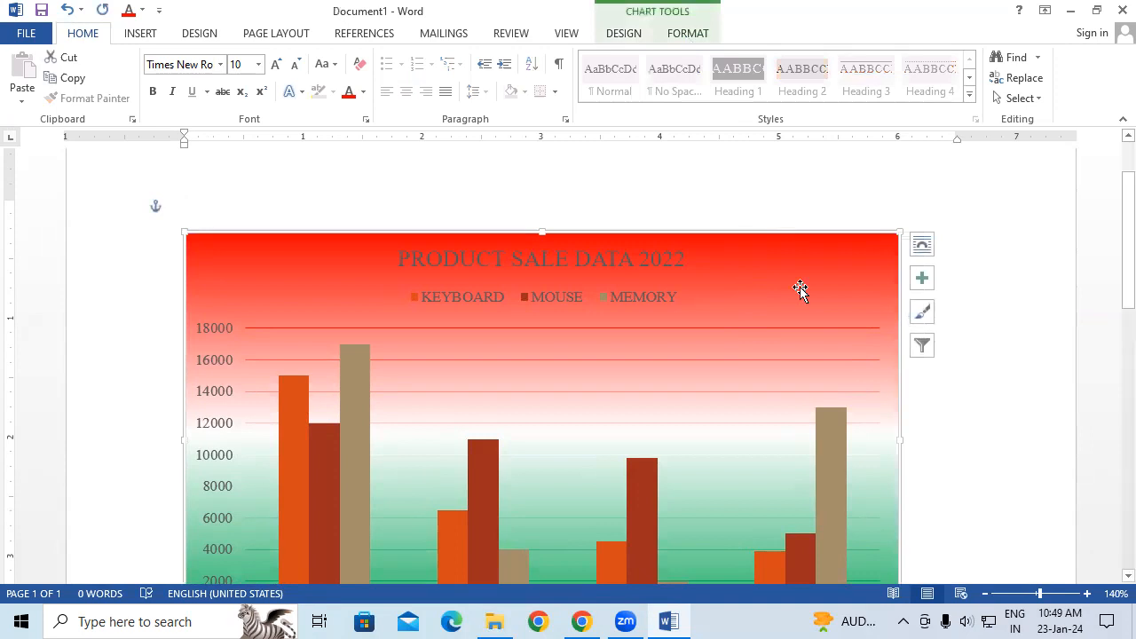
{"action": "left_click", "coordinate": [699, 42]}
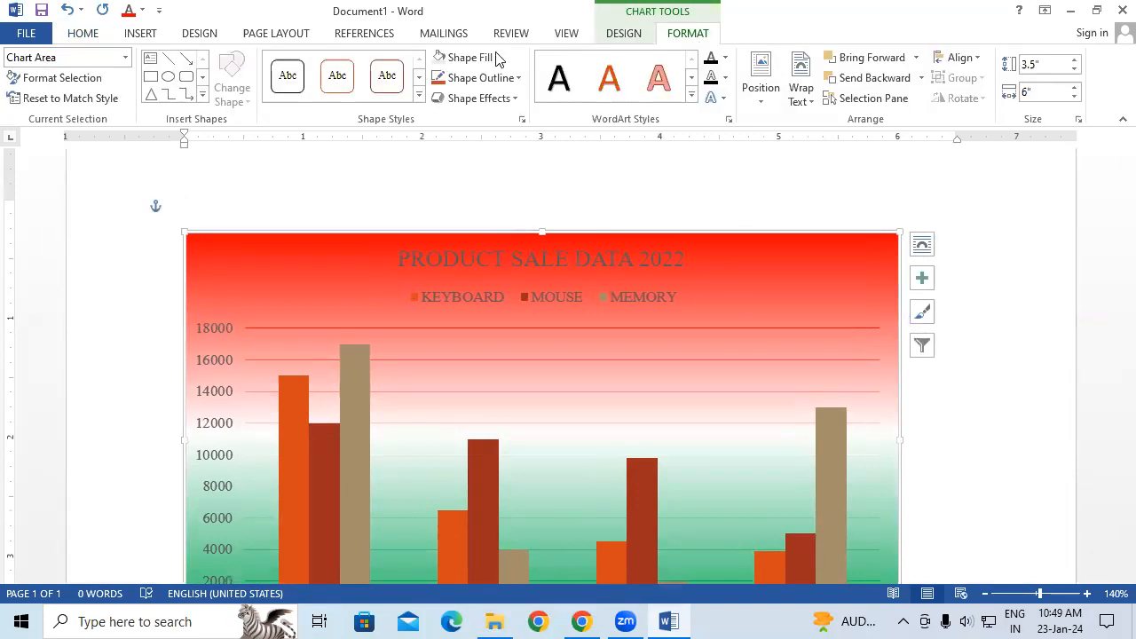
{"action": "left_click", "coordinate": [60, 78]}
{"action": "left_click", "coordinate": [1096, 405]}
{"action": "left_click", "coordinate": [1096, 406]}
{"action": "left_click", "coordinate": [1096, 459]}
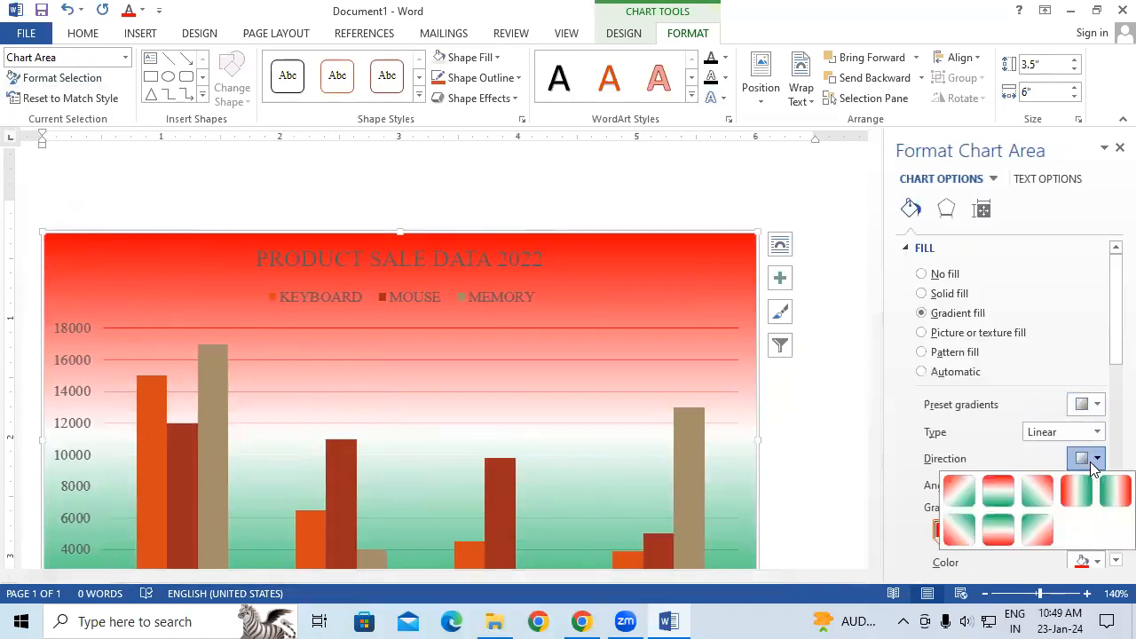
{"action": "left_click", "coordinate": [1077, 490]}
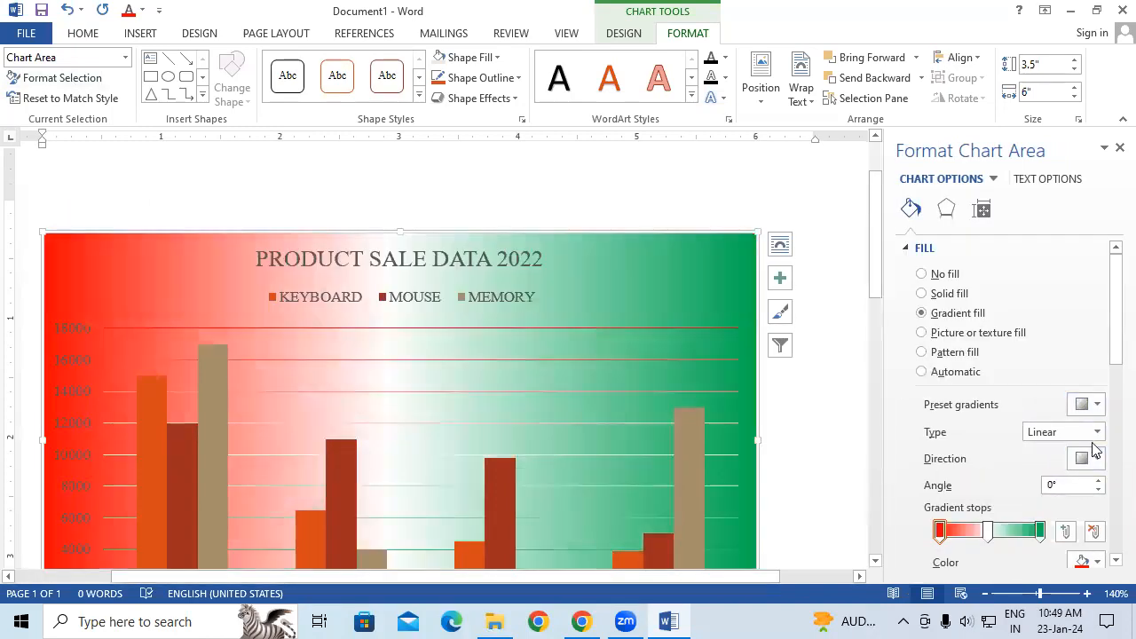
{"action": "left_click", "coordinate": [1096, 458]}
{"action": "left_click", "coordinate": [1108, 484]}
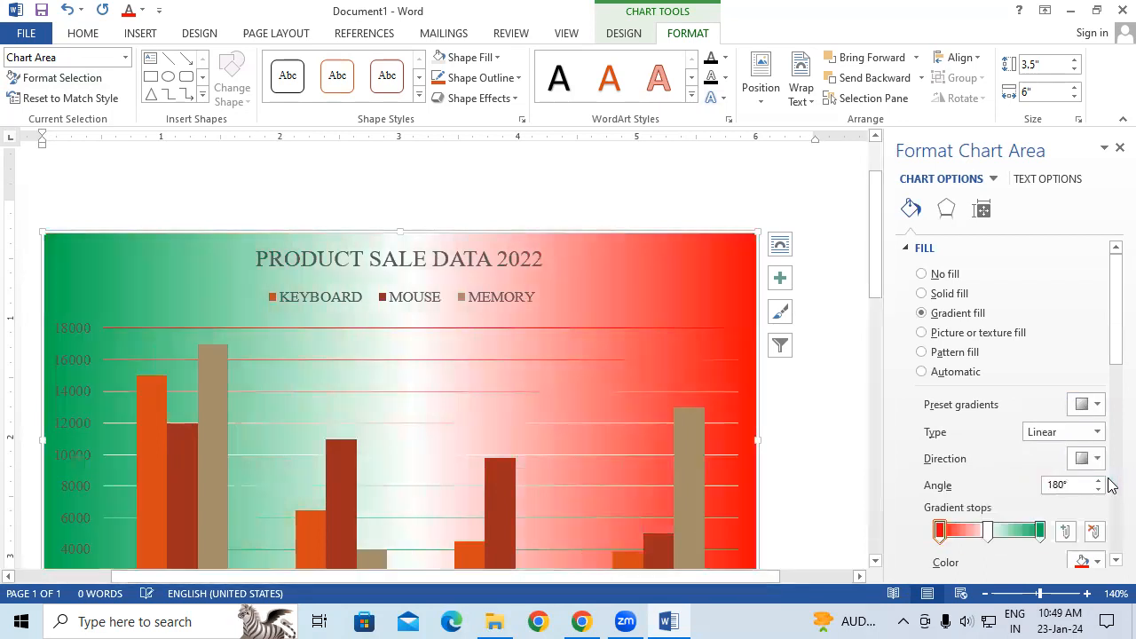
Step: Set the chart area's gradient fill to the diagonal direction at 135° and close the formatting options
{"action": "left_click", "coordinate": [1095, 458]}
{"action": "left_click", "coordinate": [1019, 493]}
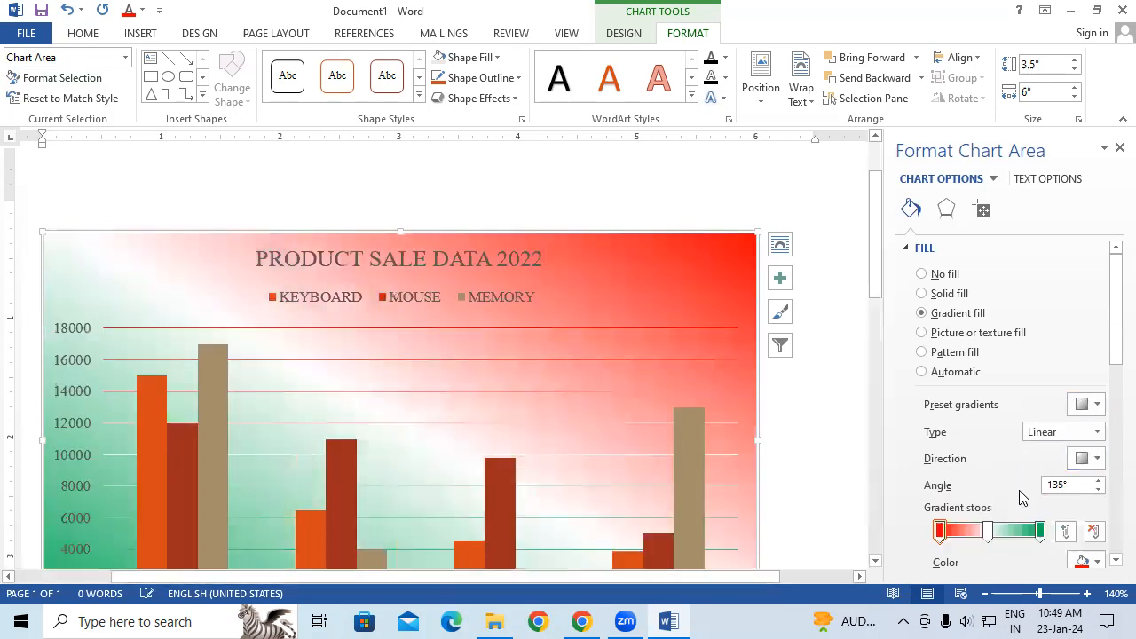
{"action": "scroll", "coordinate": [538, 449], "scroll_direction": "down", "scroll_amount": 3}
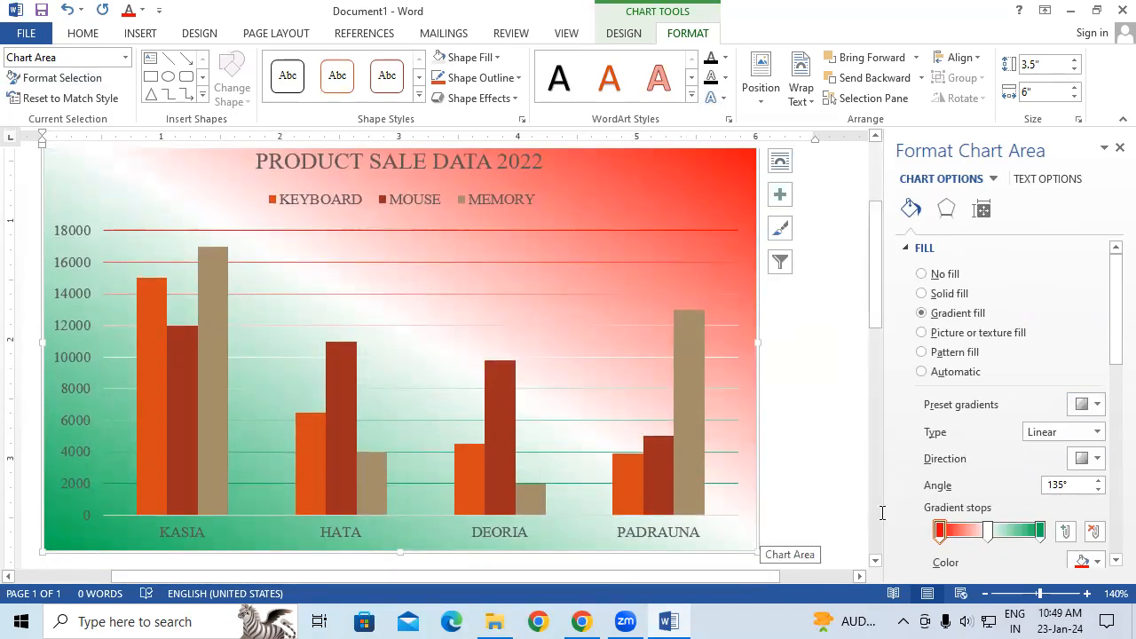
{"action": "left_click", "coordinate": [1119, 148]}
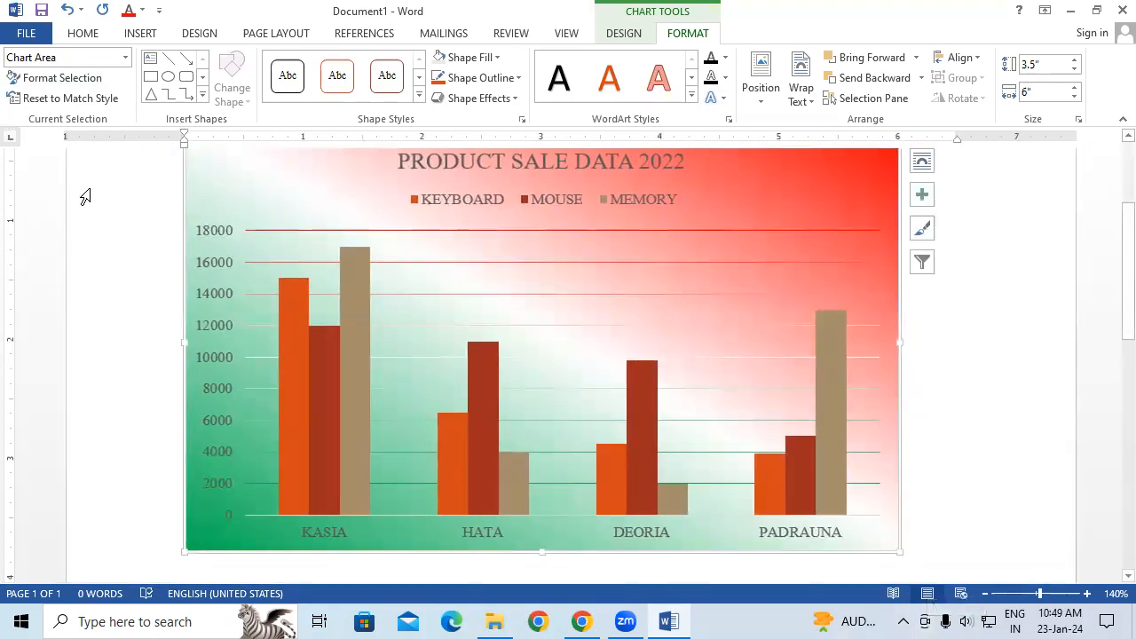
Step: Reset the whole chart's gradient formatting to match its chart style
{"action": "left_click", "coordinate": [62, 101]}
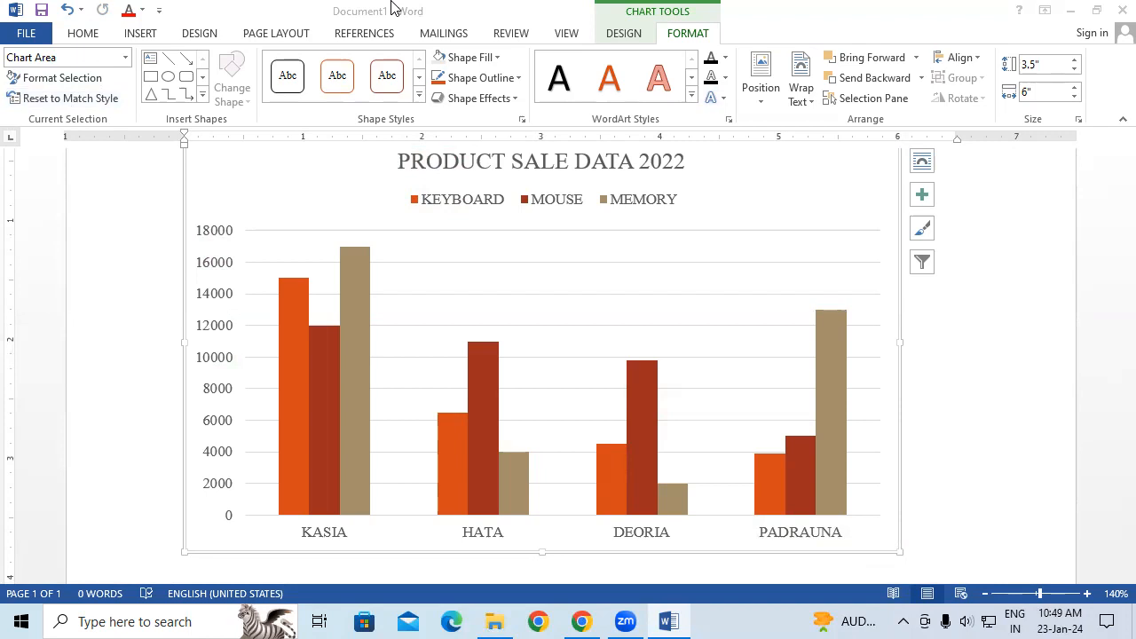
{"action": "left_click", "coordinate": [636, 297]}
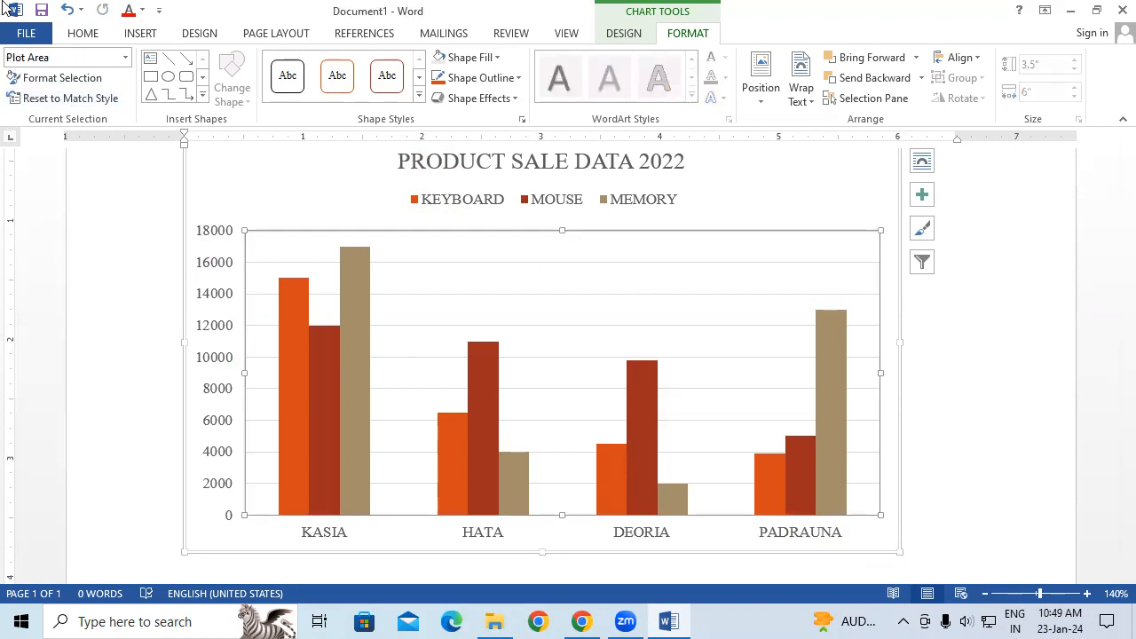
{"action": "left_click", "coordinate": [25, 33]}
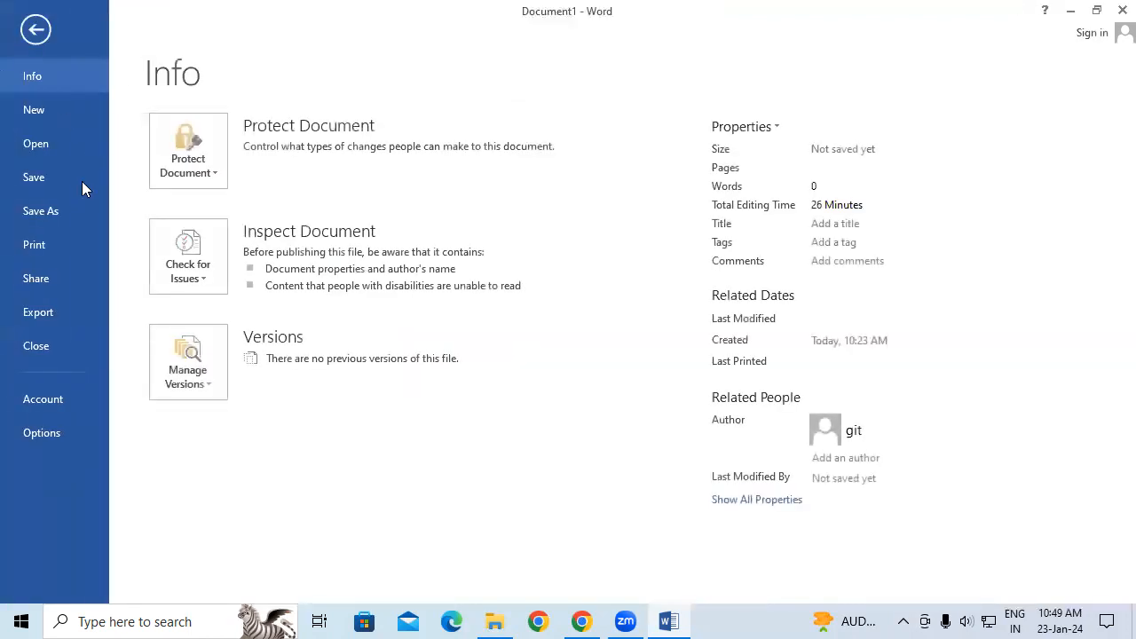
{"action": "left_click", "coordinate": [82, 183]}
{"action": "left_click", "coordinate": [434, 375]}
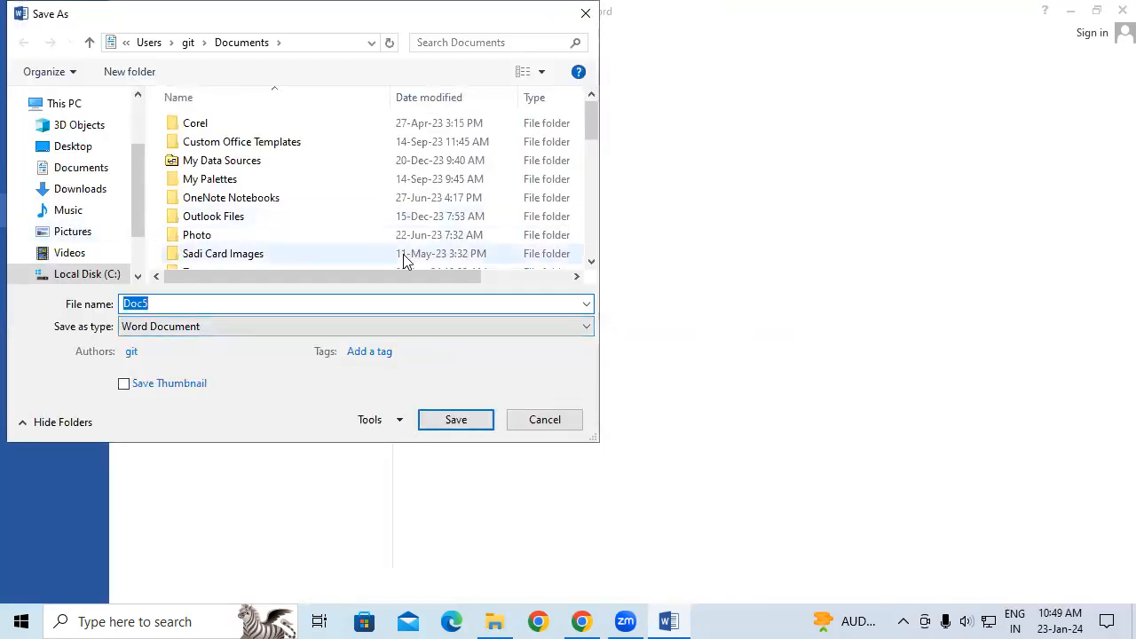
{"action": "left_click", "coordinate": [541, 418]}
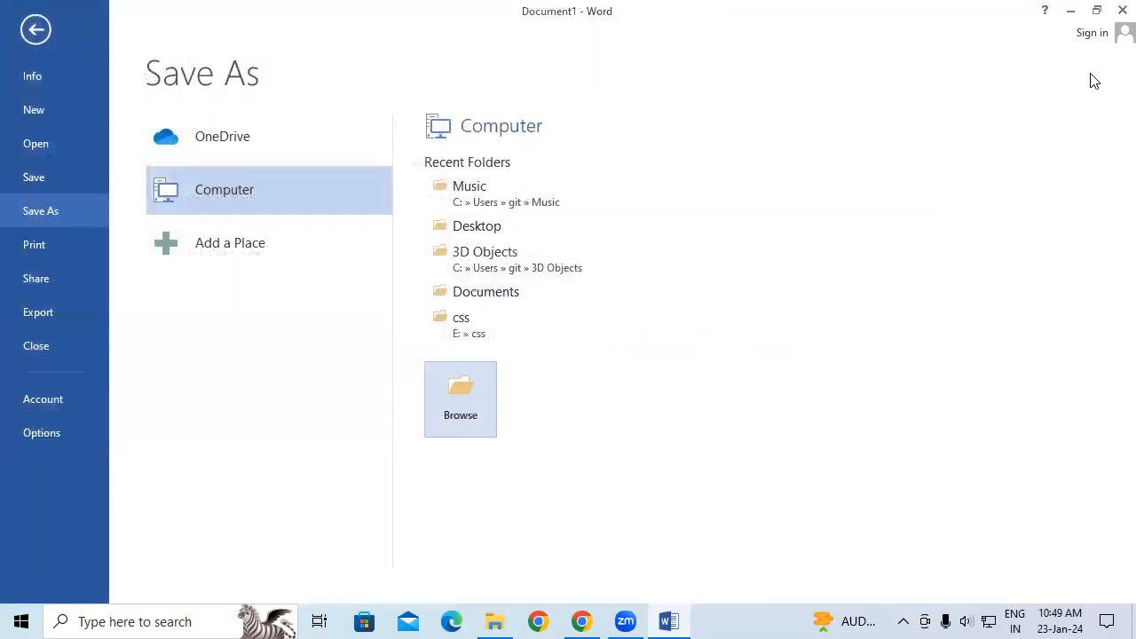